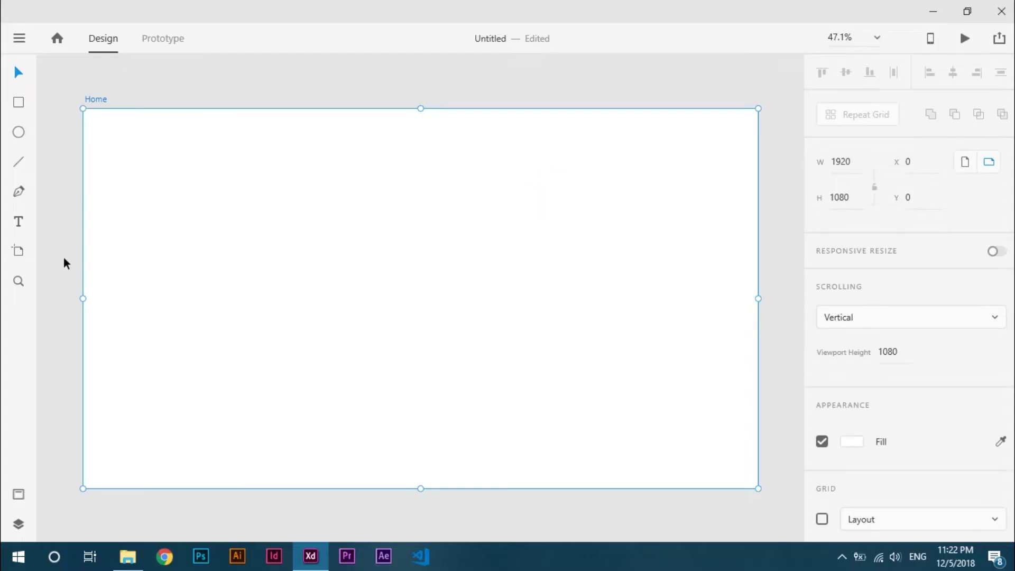
Step: Place the pizza hero image from the file folder on the Home artboard and align it to fill the artboard
{"action": "left_click", "coordinate": [62, 256]}
{"action": "left_click", "coordinate": [127, 556]}
{"action": "left_click", "coordinate": [637, 108]}
{"action": "left_click_drag", "start_coordinate": [637, 111], "coordinate": [326, 325]}
{"action": "left_click", "coordinate": [840, 78]}
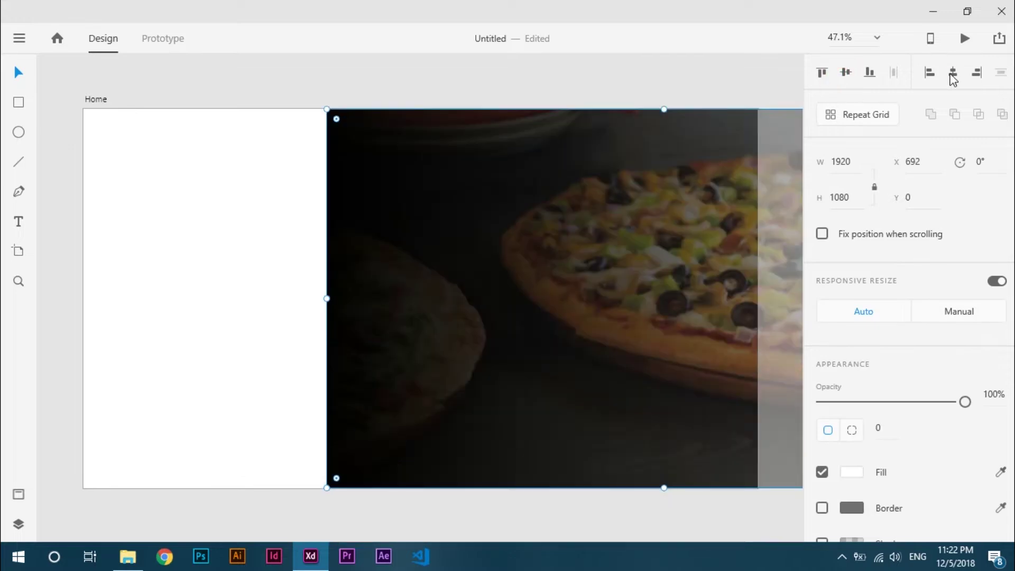
{"action": "left_click", "coordinate": [954, 74]}
{"action": "left_click", "coordinate": [609, 78]}
Step: Draw a borderless white rectangle across the full width of the artboard's upper edge, 100 px high
{"action": "left_click", "coordinate": [20, 105]}
{"action": "left_click_drag", "start_coordinate": [84, 109], "coordinate": [757, 163]}
{"action": "left_click", "coordinate": [823, 509]}
{"action": "left_click", "coordinate": [848, 197]}
{"action": "type", "text": "100"}
{"action": "key", "text": "Return"}
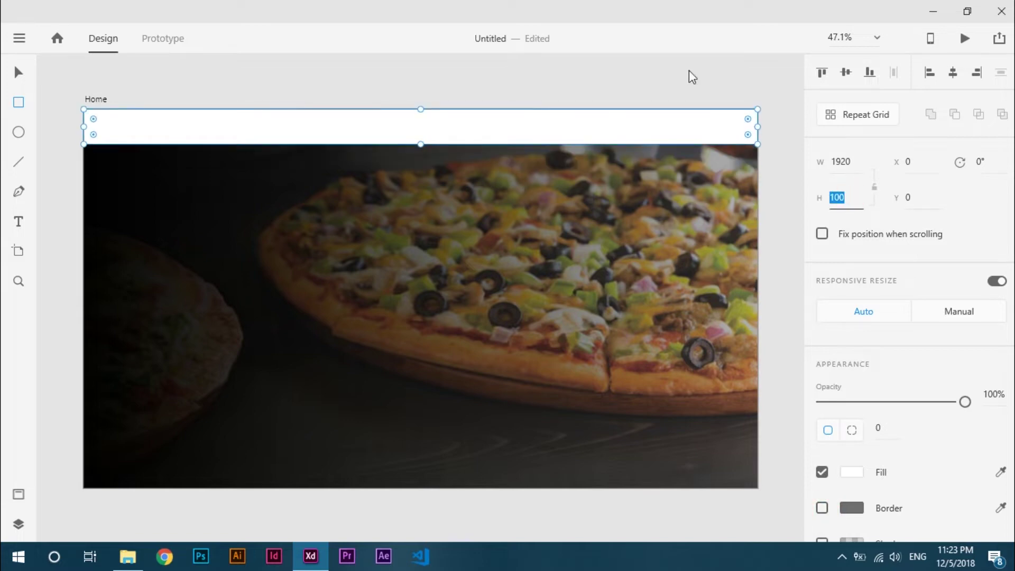
Step: Place the Foodle logo at the left end of the white header bar and show the artboard's layout grid
{"action": "left_click", "coordinate": [21, 77]}
{"action": "left_click", "coordinate": [143, 74]}
{"action": "key", "text": "alt+Tab"}
{"action": "left_click_drag", "start_coordinate": [727, 95], "coordinate": [144, 131]}
{"action": "left_click", "coordinate": [98, 99]}
{"action": "left_click", "coordinate": [821, 518]}
{"action": "left_click", "coordinate": [169, 90]}
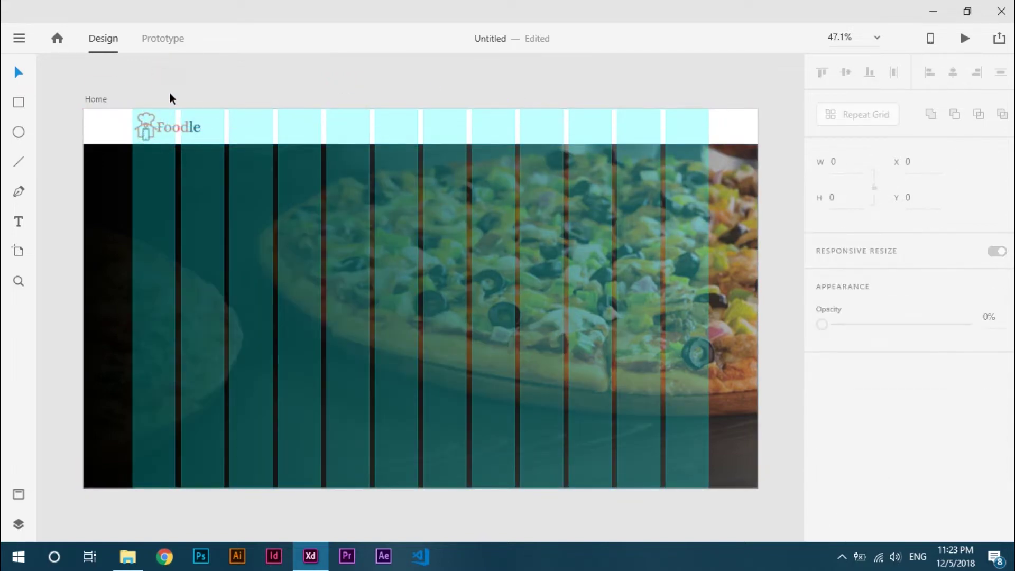
Step: Set the header bar's height to 120 and centre the logo vertically on it
{"action": "left_click", "coordinate": [102, 138]}
{"action": "double_click", "coordinate": [847, 197]}
{"action": "type", "text": "120"}
{"action": "key", "text": "Return"}
{"action": "left_click", "coordinate": [160, 119], "text": "shift"}
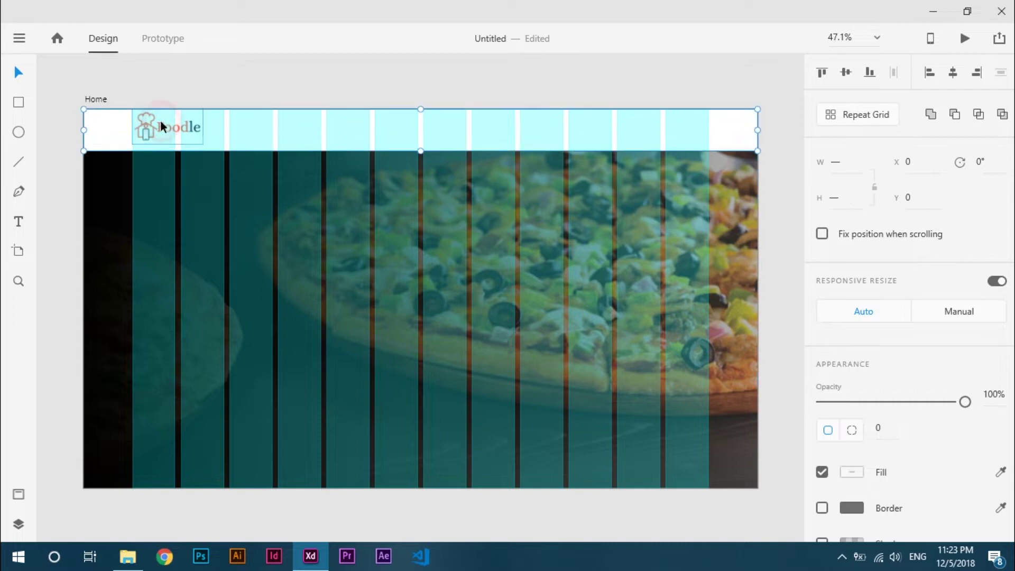
{"action": "left_click", "coordinate": [846, 73]}
{"action": "left_click", "coordinate": [394, 74]}
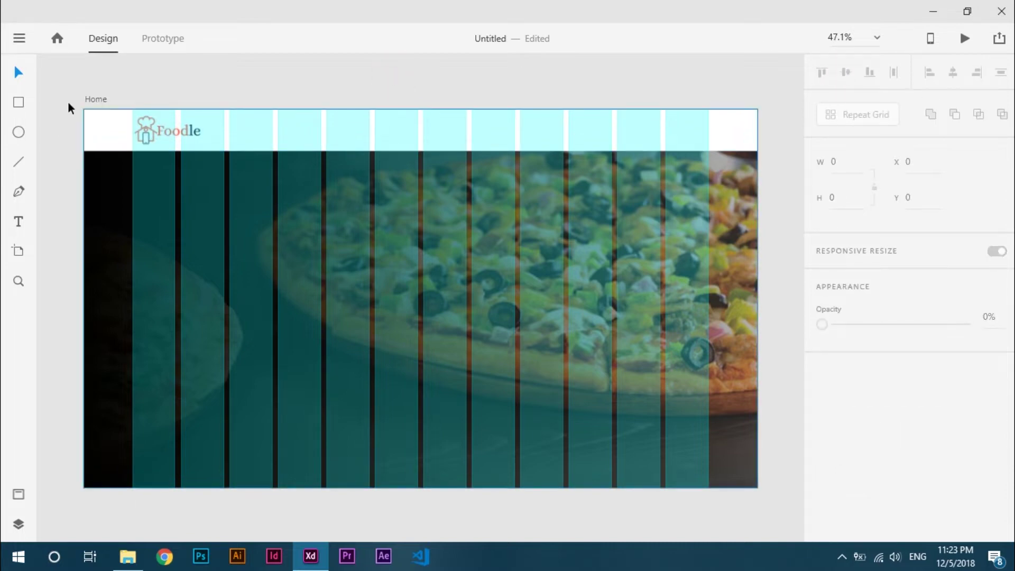
Step: Hide the layout grid of the Home artboard, keeping its white fill on
{"action": "left_click", "coordinate": [94, 99]}
{"action": "left_click", "coordinate": [822, 441]}
{"action": "left_click", "coordinate": [821, 441]}
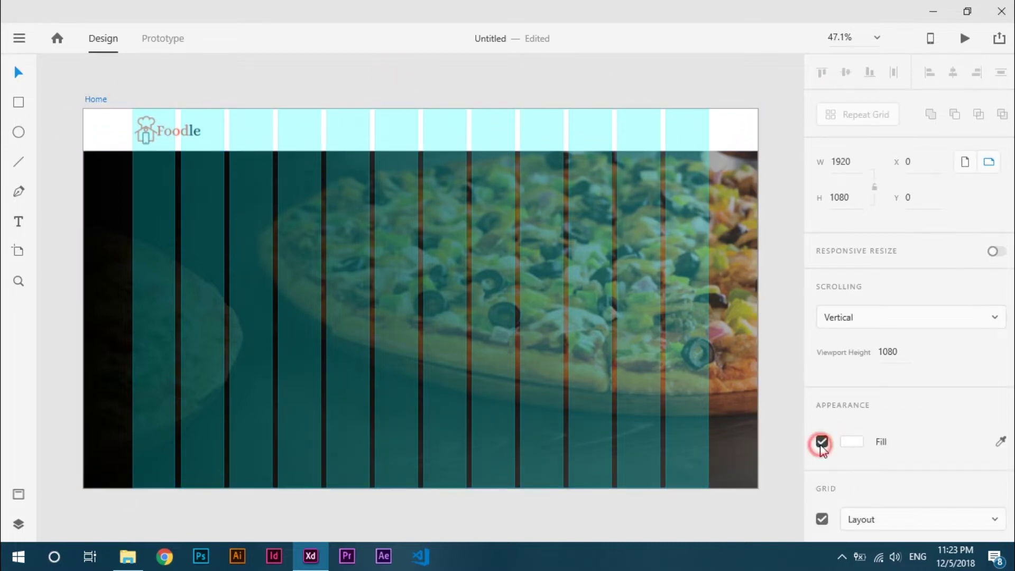
{"action": "left_click", "coordinate": [821, 518]}
{"action": "left_click", "coordinate": [411, 95]}
Step: Draw a borderless rectangle above the artboard with corner radius 5, sized 200 by 70
{"action": "scroll", "coordinate": [411, 95], "scroll_direction": "up", "scroll_amount": 2}
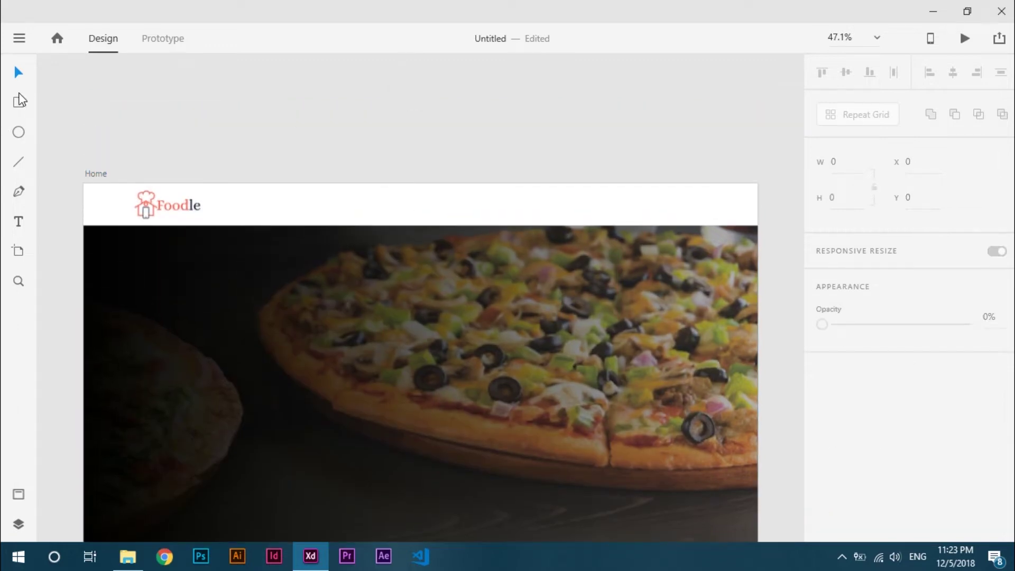
{"action": "left_click_drag", "start_coordinate": [271, 97], "coordinate": [414, 136]}
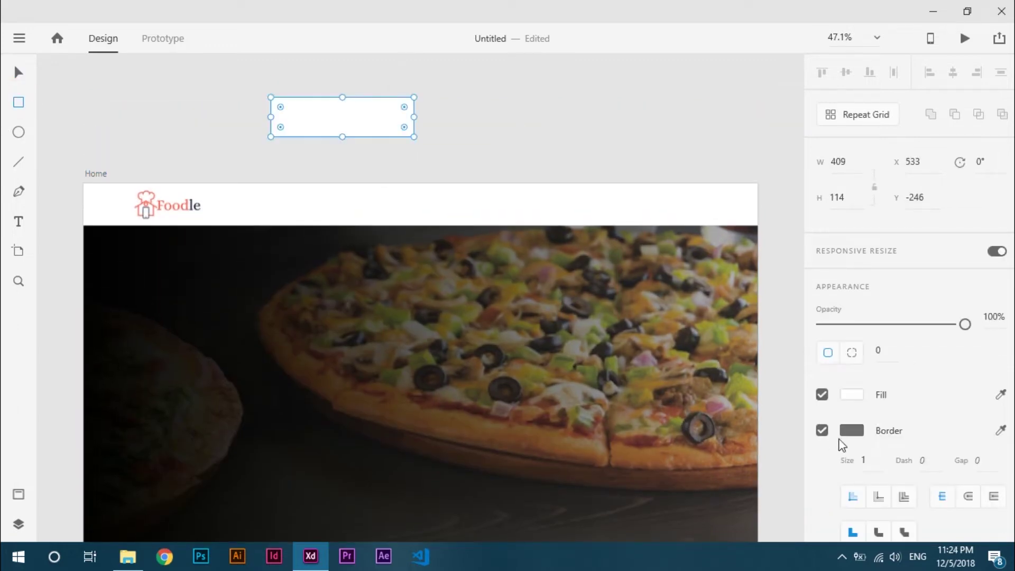
{"action": "left_click", "coordinate": [821, 430]}
{"action": "left_click", "coordinate": [879, 350]}
{"action": "type", "text": "5"}
{"action": "left_click", "coordinate": [852, 162]}
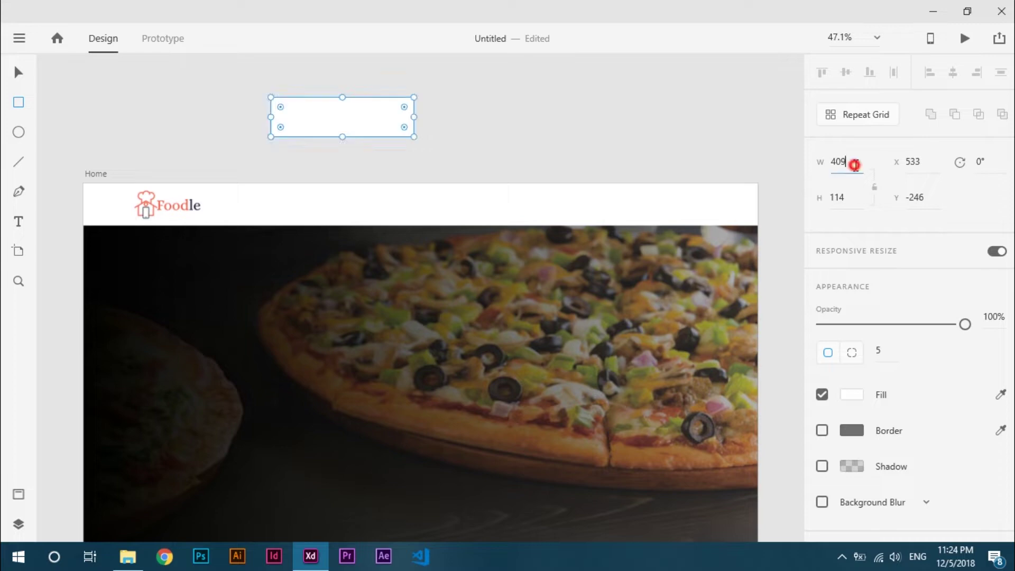
{"action": "left_click", "coordinate": [854, 196]}
{"action": "type", "text": "70"}
{"action": "key", "text": "Return"}
{"action": "key", "text": "v"}
Step: Fill the rounded rectangle with the saved coral red colour #F2614F from the assets
{"action": "left_click_drag", "start_coordinate": [316, 109], "coordinate": [390, 139]}
{"action": "left_click", "coordinate": [19, 494]}
{"action": "left_click", "coordinate": [111, 158]}
{"action": "right_click", "coordinate": [112, 158]}
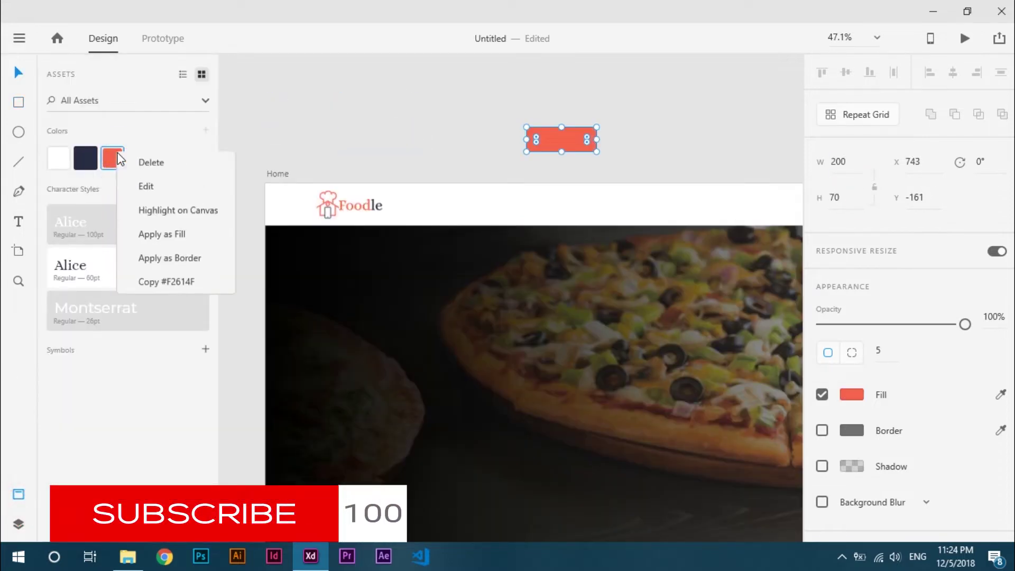
{"action": "left_click", "coordinate": [396, 140]}
Step: Copy the red rectangle to the right end of the header bar and delete the original above the artboard
{"action": "scroll", "coordinate": [389, 144], "scroll_direction": "right", "scroll_amount": 3}
{"action": "left_click_drag", "start_coordinate": [382, 146], "coordinate": [681, 211], "text": "alt"}
{"action": "left_click", "coordinate": [403, 136]}
{"action": "key", "text": "Delete"}
Step: Nudge the red button slightly left and centre it vertically on the header bar
{"action": "left_click", "coordinate": [689, 204]}
{"action": "key", "text": "shift+Left"}
{"action": "key", "text": "shift+Left"}
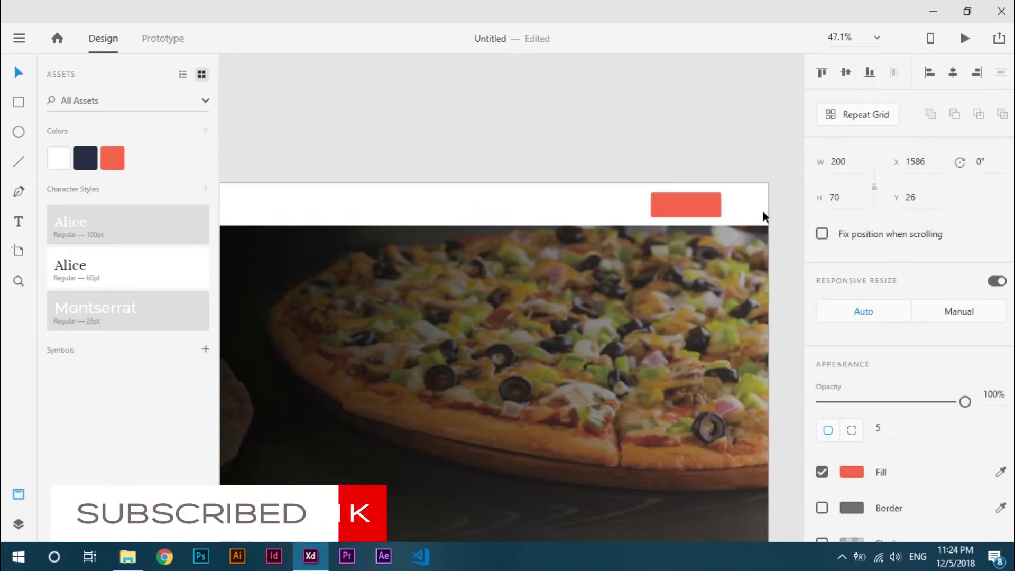
{"action": "left_click", "coordinate": [761, 210], "text": "shift"}
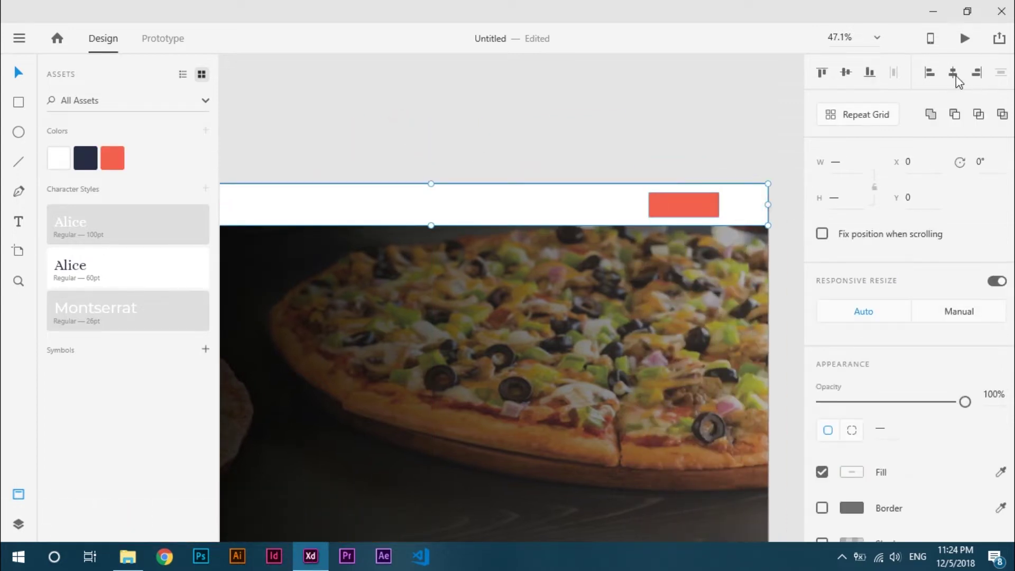
{"action": "left_click", "coordinate": [847, 70]}
Step: Add the text label "Order Now" on the red header button
{"action": "key", "text": "t"}
{"action": "left_click", "coordinate": [656, 203]}
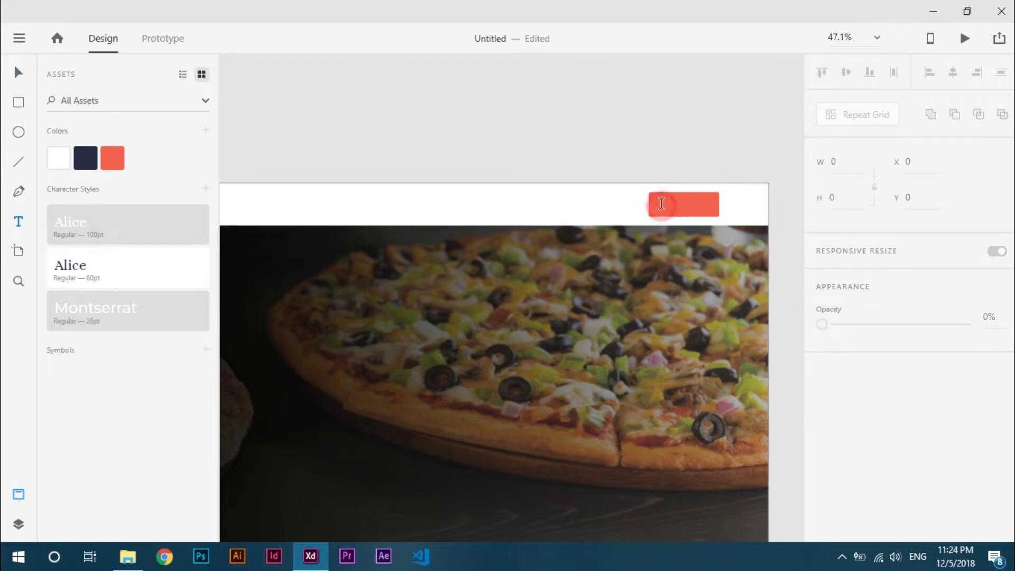
{"action": "type", "text": "Or"}
{"action": "key", "text": "Escape"}
Step: Copy the label to the left of the button, using the Montserrat 26pt style, the dark navy colour and the text "Be a Chef"
{"action": "left_click_drag", "start_coordinate": [681, 208], "coordinate": [623, 204]}
{"action": "left_click", "coordinate": [120, 311]}
{"action": "left_click", "coordinate": [696, 219]}
{"action": "left_click", "coordinate": [92, 164]}
{"action": "double_click", "coordinate": [603, 209]}
{"action": "type", "text": "Be a Chef"}
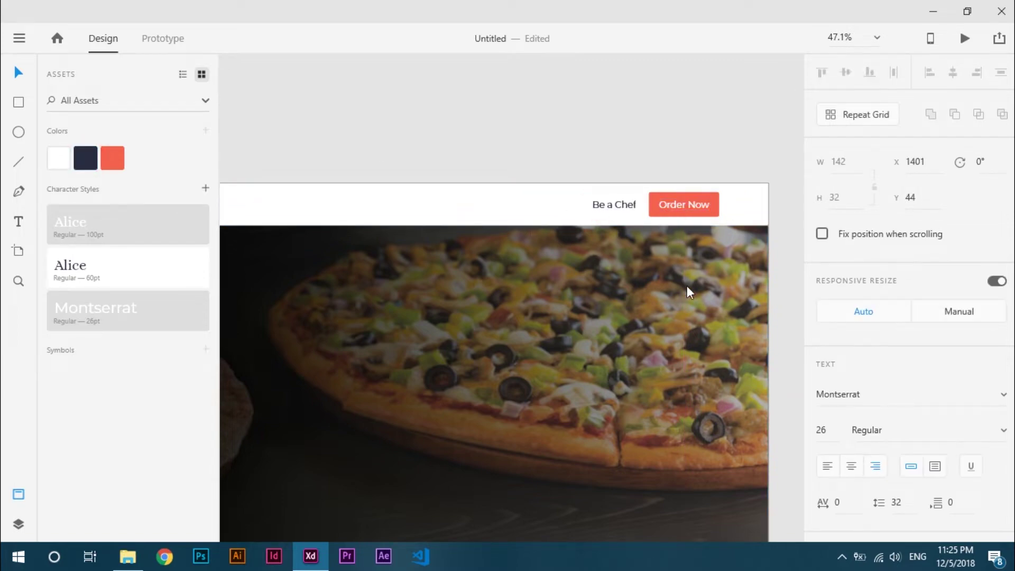
Step: Centre-align the "Order Now" text and add a "Contact Us" copy of the link to the left of "Be a Chef"
{"action": "left_click", "coordinate": [683, 209]}
{"action": "left_click", "coordinate": [851, 466]}
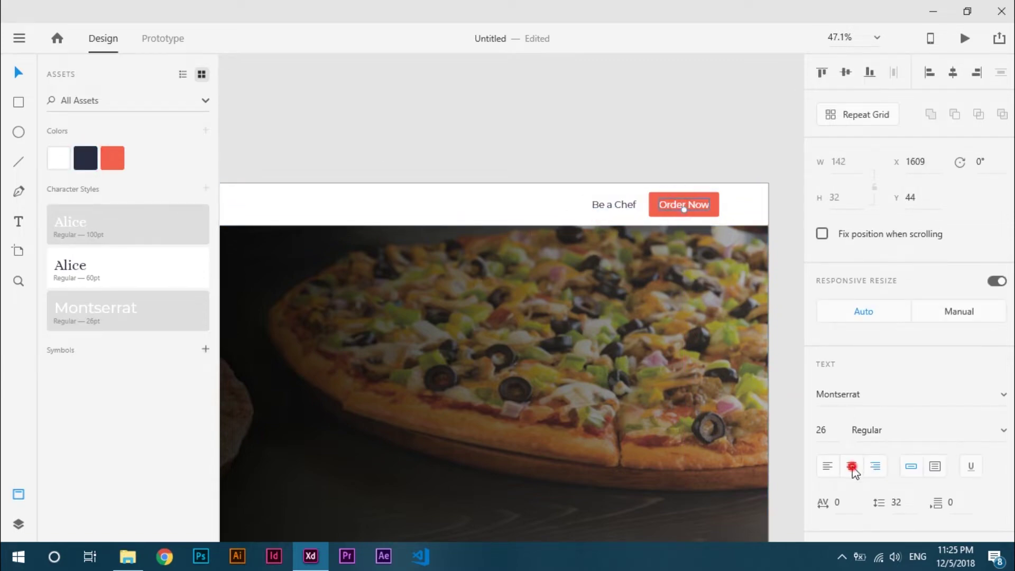
{"action": "left_click_drag", "start_coordinate": [607, 205], "coordinate": [569, 201]}
{"action": "double_click", "coordinate": [569, 201]}
{"action": "type", "text": "Contact Us"}
{"action": "key", "text": "Escape"}
Step: Duplicate the "Contact Us" link three times to its left and change the copies to "About Us", "Downloads" and "Home"
{"action": "left_click_drag", "start_coordinate": [558, 204], "coordinate": [372, 206]}
{"action": "double_click", "coordinate": [496, 205]}
{"action": "type", "text": "A"}
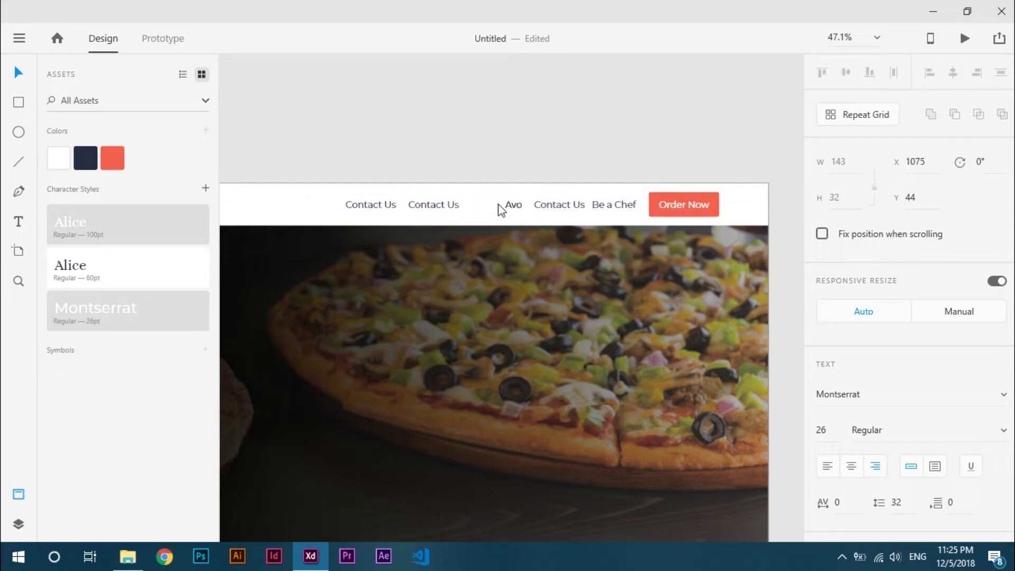
{"action": "type", "text": "bout Us"}
{"action": "key", "text": "Escape"}
{"action": "double_click", "coordinate": [441, 210]}
{"action": "type", "text": "S"}
{"action": "left_click", "coordinate": [370, 206]}
{"action": "type", "text": "Home"}
Step: Nudge the "Contact Us" and "Be a Chef" links left to adjust their spacing from the red button
{"action": "left_click", "coordinate": [613, 205]}
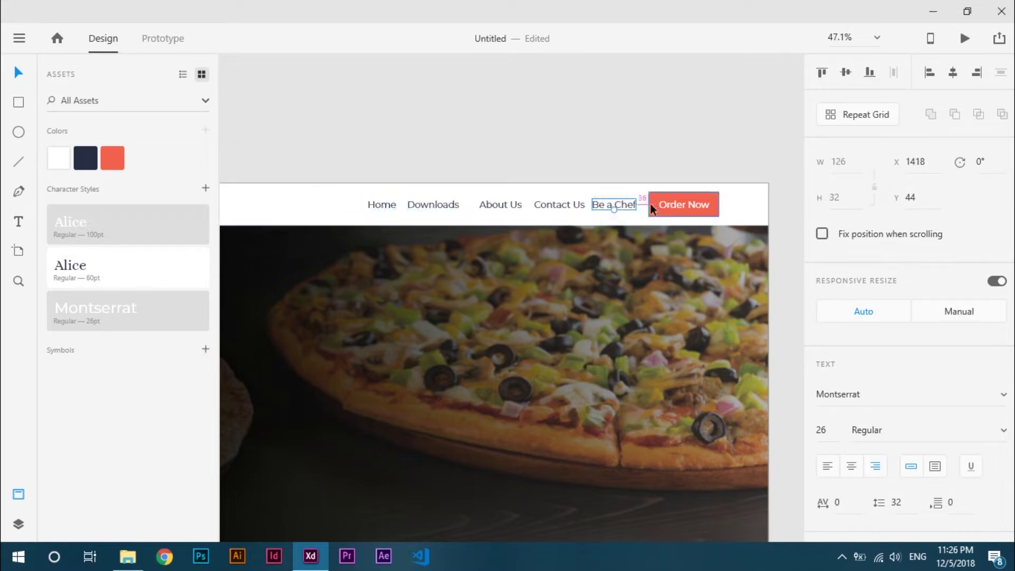
{"action": "left_click", "coordinate": [575, 205]}
{"action": "key", "text": "Left"}
{"action": "key", "text": "Left"}
{"action": "key", "text": "Left"}
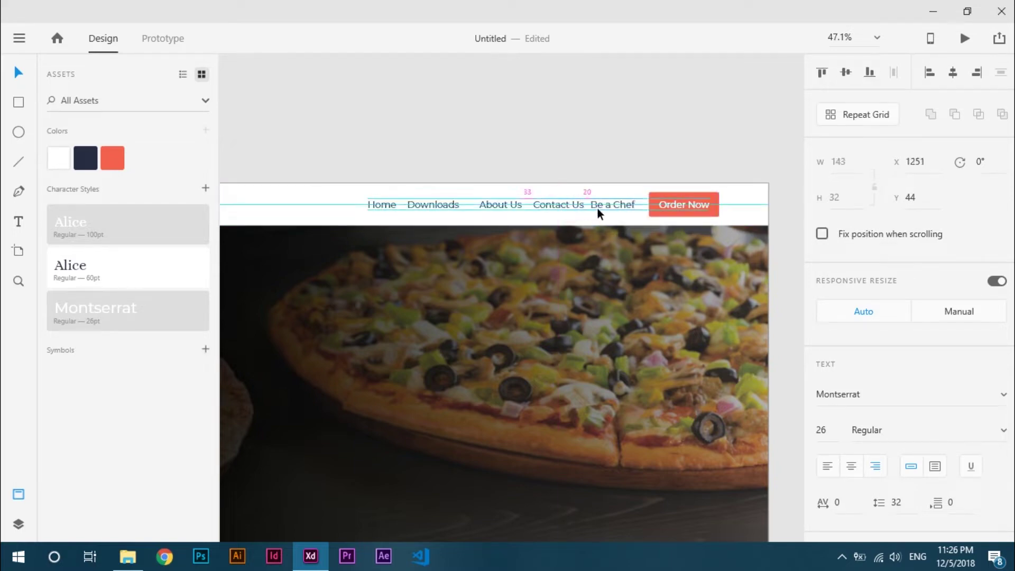
{"action": "key", "text": "shift+Left"}
{"action": "left_click", "coordinate": [608, 205]}
{"action": "key", "text": "shift+Left"}
Step: Shift the "Contact Us", "About Us", "Downloads" and "Home" links left together, away from "Be a Chef"
{"action": "left_click", "coordinate": [544, 206]}
{"action": "left_click", "coordinate": [514, 205], "text": "shift"}
{"action": "left_click", "coordinate": [449, 205], "text": "shift"}
{"action": "left_click", "coordinate": [391, 205], "text": "shift"}
{"action": "key", "text": "shift+Left"}
{"action": "left_click", "coordinate": [530, 205], "text": "shift"}
Step: Even out the link spacing by nudging "About Us" left and "Downloads" and "Home" right
{"action": "left_click", "coordinate": [509, 204]}
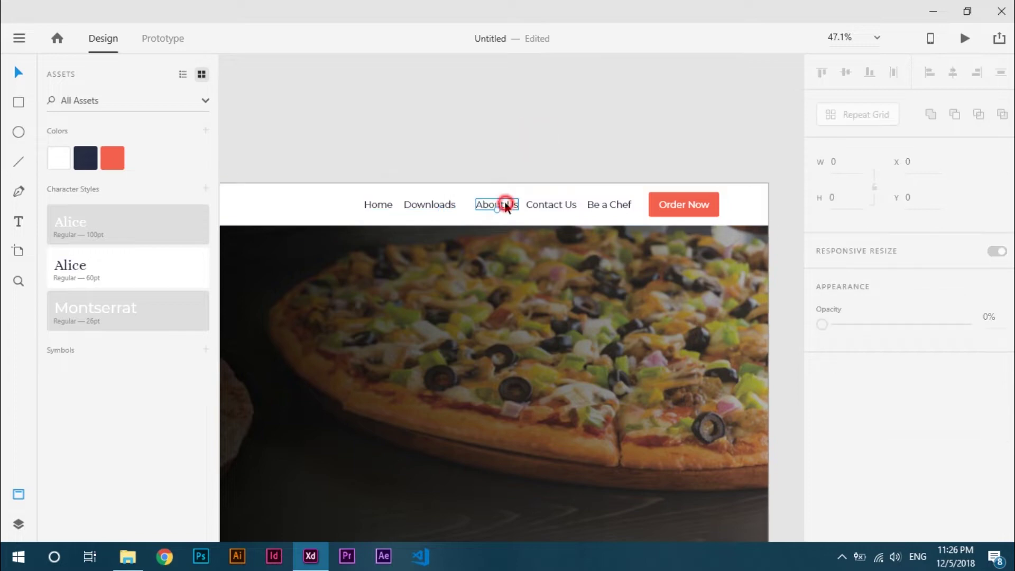
{"action": "key", "text": "shift+Left"}
{"action": "key", "text": "Left"}
{"action": "left_click", "coordinate": [448, 204]}
{"action": "key", "text": "Right"}
{"action": "key", "text": "shift+Right"}
{"action": "key", "text": "shift+Right"}
{"action": "left_click", "coordinate": [379, 204]}
{"action": "key", "text": "Right"}
{"action": "key", "text": "Right"}
{"action": "left_click", "coordinate": [475, 112]}
{"action": "left_click", "coordinate": [389, 208]}
{"action": "left_click", "coordinate": [457, 206], "text": "shift"}
{"action": "left_click", "coordinate": [486, 207], "text": "shift"}
{"action": "left_click", "coordinate": [486, 207], "text": "shift"}
{"action": "left_click", "coordinate": [608, 204], "text": "shift"}
{"action": "left_click", "coordinate": [639, 192], "text": "shift"}
Step: Group the logo, navigation links, button and white header bar, leaving out the hero image
{"action": "scroll", "coordinate": [581, 147], "scroll_direction": "down", "scroll_amount": 3}
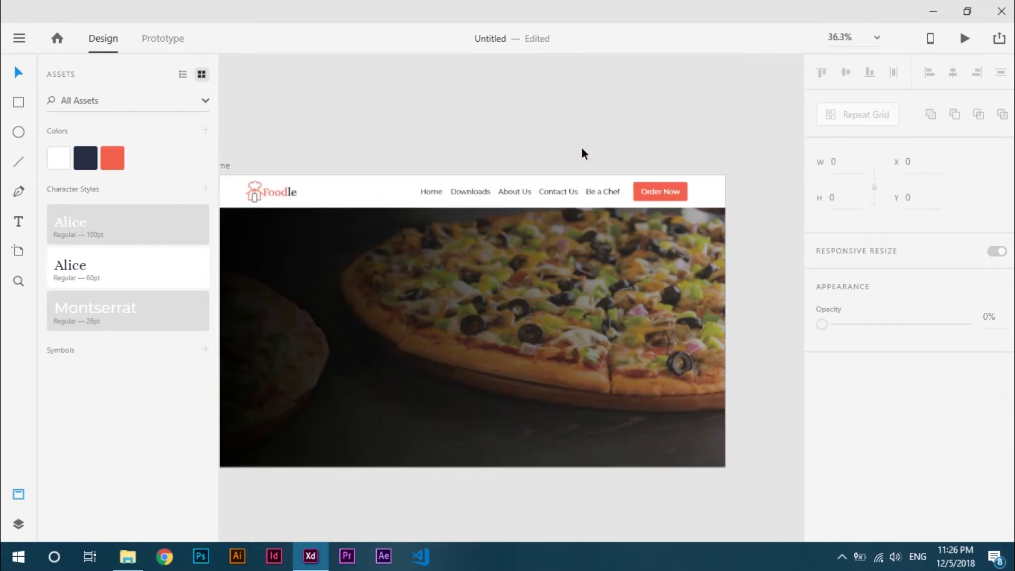
{"action": "left_click", "coordinate": [333, 181]}
{"action": "left_click_drag", "start_coordinate": [268, 179], "coordinate": [731, 196]}
{"action": "left_click", "coordinate": [632, 265], "text": "shift"}
{"action": "key", "text": "ctrl+g"}
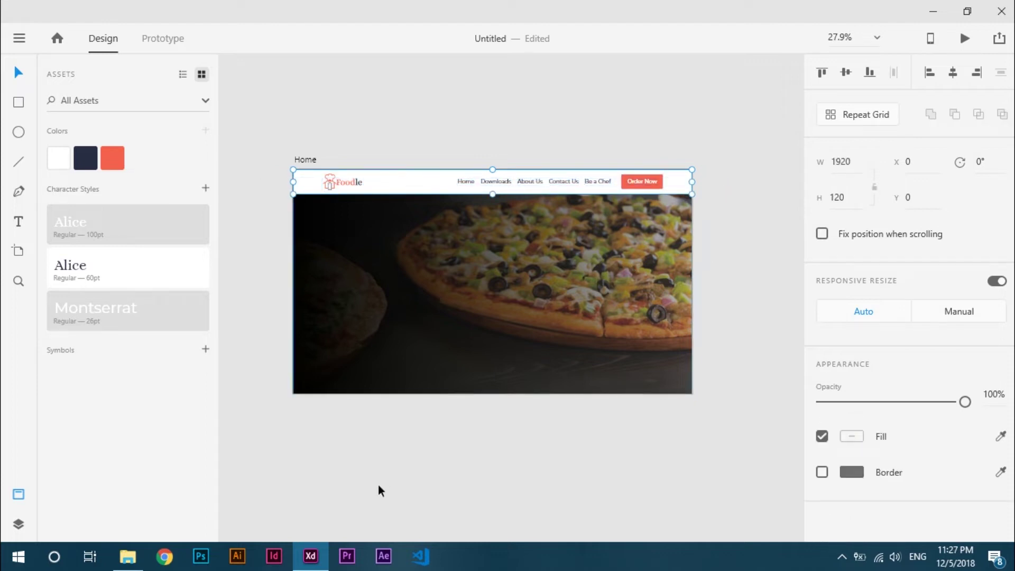
Step: Rename the header group in the Home artboard's layers as "Nav Bar"
{"action": "left_click", "coordinate": [378, 484]}
{"action": "left_click", "coordinate": [19, 524]}
{"action": "left_click", "coordinate": [107, 105]}
{"action": "double_click", "coordinate": [107, 104]}
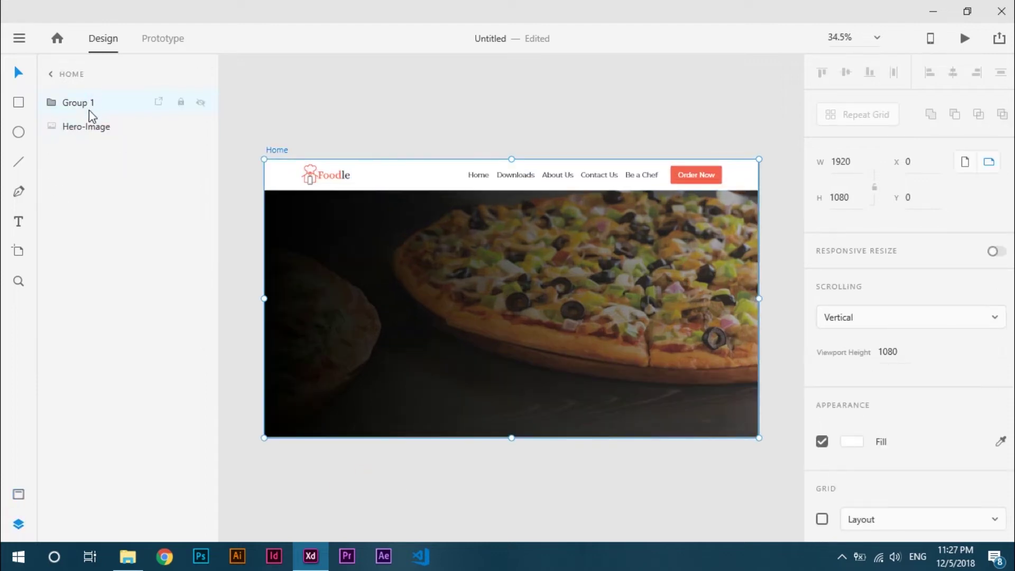
{"action": "double_click", "coordinate": [91, 105]}
{"action": "right_click", "coordinate": [91, 108]}
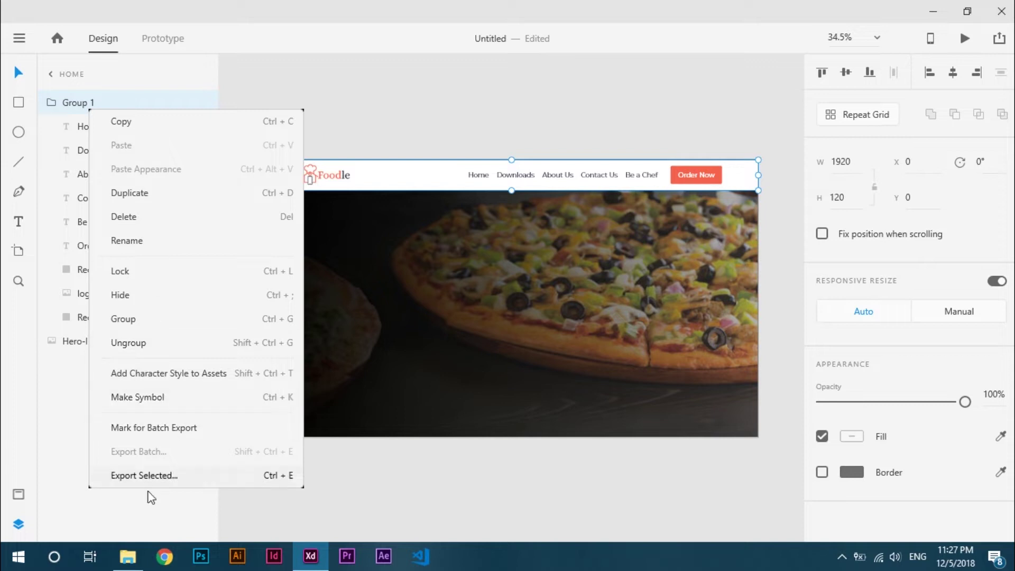
{"action": "left_click", "coordinate": [159, 241]}
{"action": "type", "text": "Nav Bar"}
{"action": "left_click", "coordinate": [221, 255]}
Step: Add a two-line text on the dark left area of the hero image reading "Pick your phone and" / "enjoy your food"
{"action": "scroll", "coordinate": [227, 255], "scroll_direction": "down", "scroll_amount": 1}
{"action": "key", "text": "t"}
{"action": "left_click", "coordinate": [316, 211]}
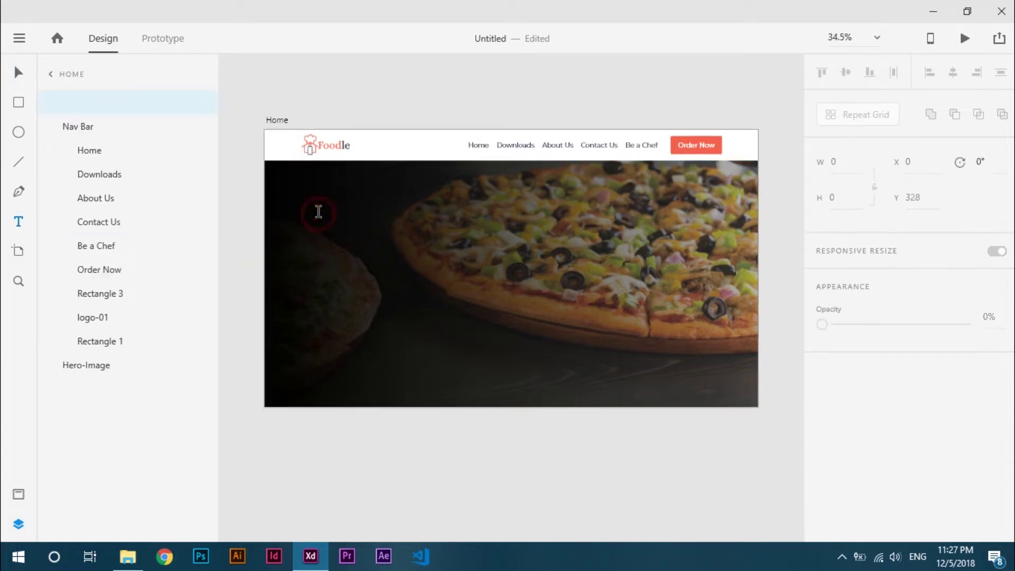
{"action": "type", "text": "Pick Your"}
{"action": "key", "text": "BackSpace"}
{"action": "key", "text": "BackSpace"}
{"action": "key", "text": "BackSpace"}
{"action": "key", "text": "BackSpace"}
{"action": "key", "text": "BackSpace"}
{"action": "key", "text": "BackSpace"}
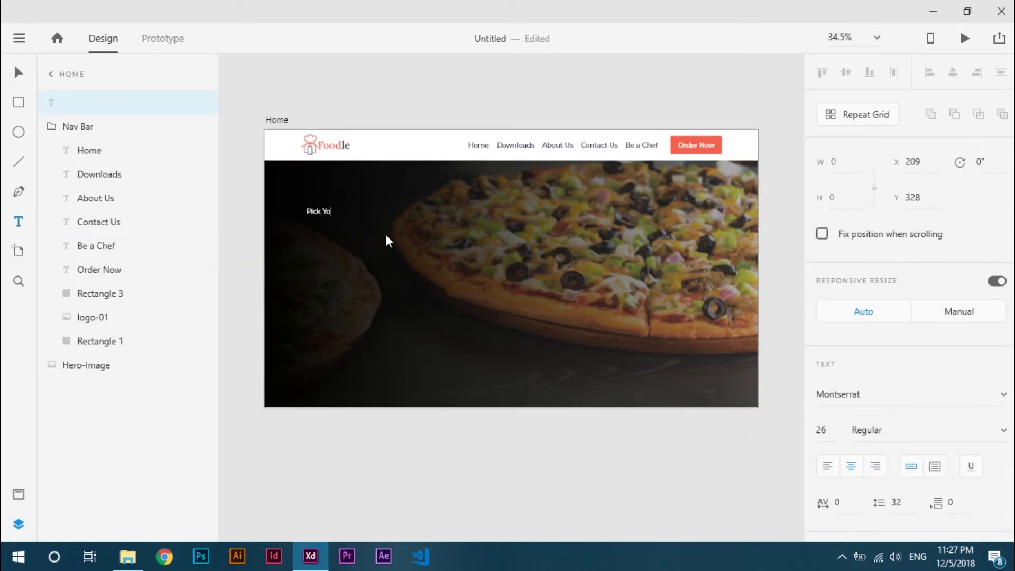
{"action": "type", "text": "your phone and"}
{"action": "key", "text": "Return"}
{"action": "type", "text": "enjp"}
{"action": "key", "text": "BackSpace"}
{"action": "type", "text": "oy your food"}
Step: Correct the headline's first word to "Pick" and left-align the two-line text
{"action": "left_click", "coordinate": [296, 211]}
{"action": "key", "text": "Escape"}
{"action": "key", "text": "z"}
{"action": "left_click_drag", "start_coordinate": [272, 189], "coordinate": [392, 244]}
{"action": "double_click", "coordinate": [351, 269]}
{"action": "key", "text": "BackSpace"}
{"action": "key", "text": "BackSpace"}
{"action": "key", "text": "BackSpace"}
{"action": "type", "text": "ck"}
{"action": "left_click", "coordinate": [828, 467]}
Step: Apply the saved Alice 100pt character style to the headline and move it to X 140, Y 237
{"action": "left_click", "coordinate": [18, 494]}
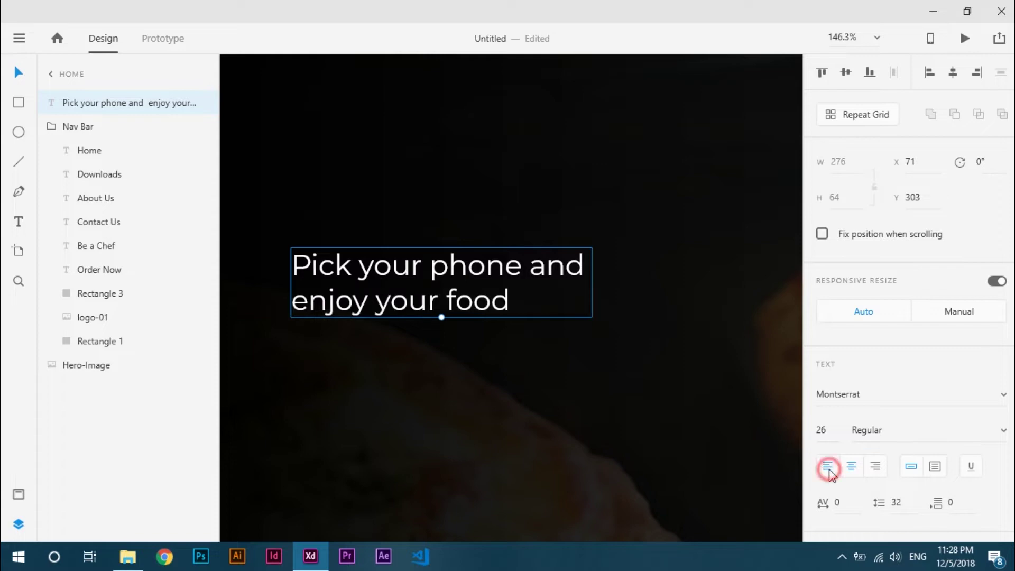
{"action": "left_click", "coordinate": [126, 224]}
{"action": "scroll", "coordinate": [267, 316], "scroll_direction": "down", "scroll_amount": 3}
{"action": "key", "text": "Left"}
{"action": "key", "text": "shift+Right"}
{"action": "key", "text": "shift+Right"}
{"action": "key", "text": "shift+Right"}
{"action": "key", "text": "shift+Right"}
{"action": "key", "text": "shift+Right"}
{"action": "key", "text": "shift+Right"}
{"action": "key", "text": "shift+Right"}
{"action": "scroll", "coordinate": [326, 317], "scroll_direction": "down", "scroll_amount": 2}
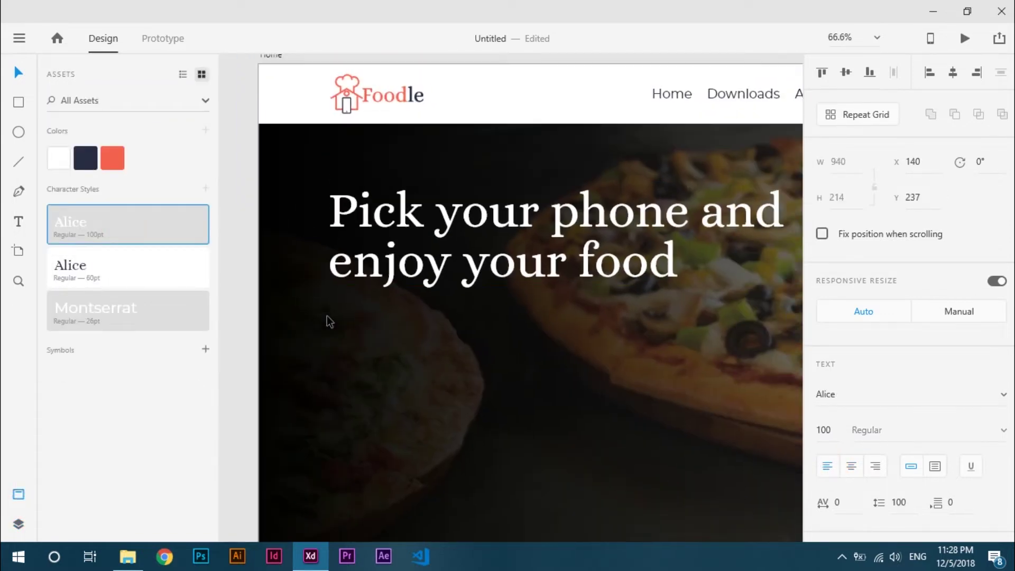
Step: Show the layout grid on the Home artboard
{"action": "scroll", "coordinate": [327, 317], "scroll_direction": "down", "scroll_amount": 2}
{"action": "left_click", "coordinate": [284, 112]}
{"action": "key", "text": "ctrl+shift+apostrophe"}
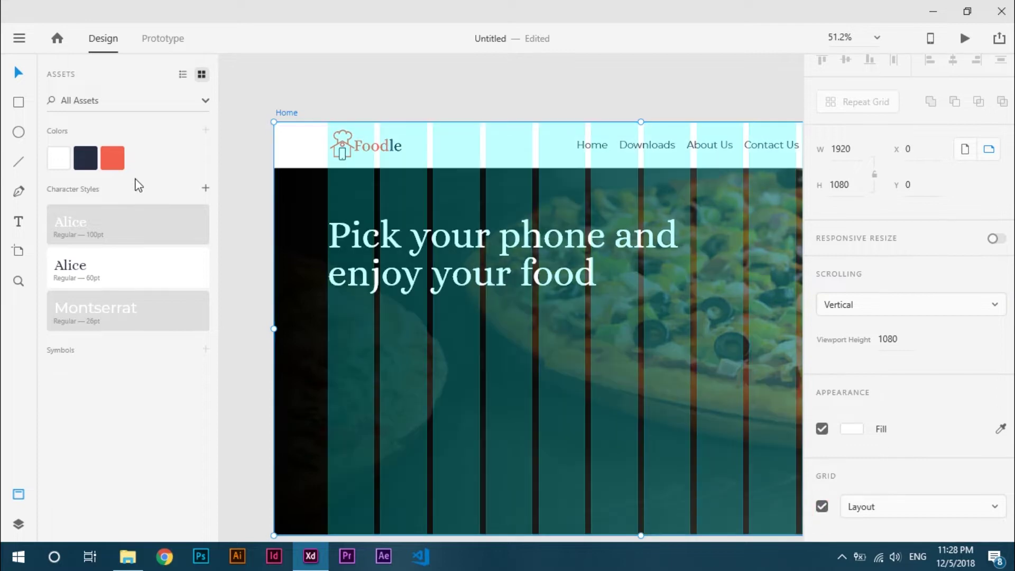
Step: Add an 812 × 70 paragraph under the headline reading "Enjoy the taste of restaurant in your home. Just make an order and wait for a bell to ring"
{"action": "left_click_drag", "start_coordinate": [327, 306], "coordinate": [513, 324]}
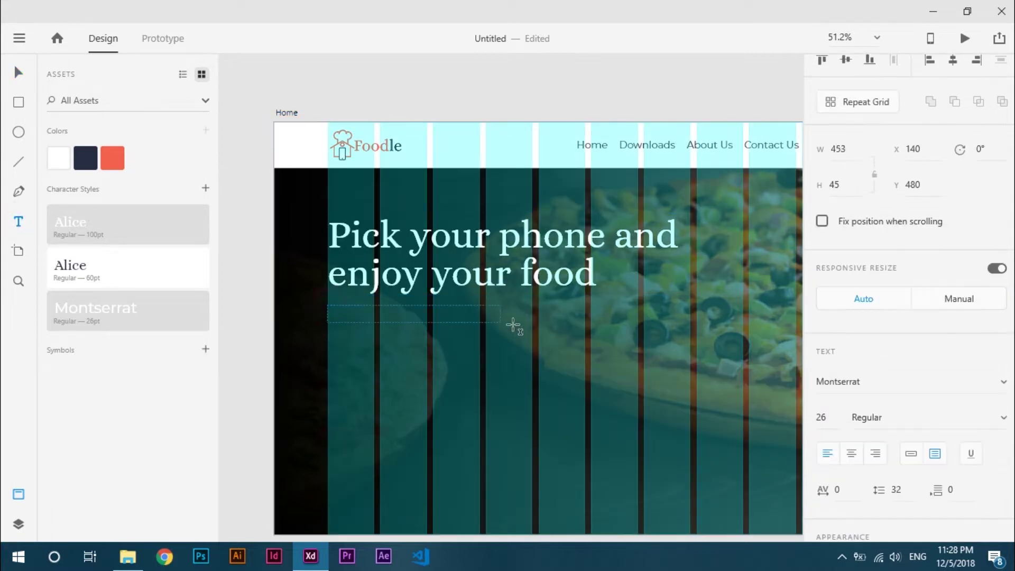
{"action": "left_click_drag", "start_coordinate": [601, 361], "coordinate": [637, 347]}
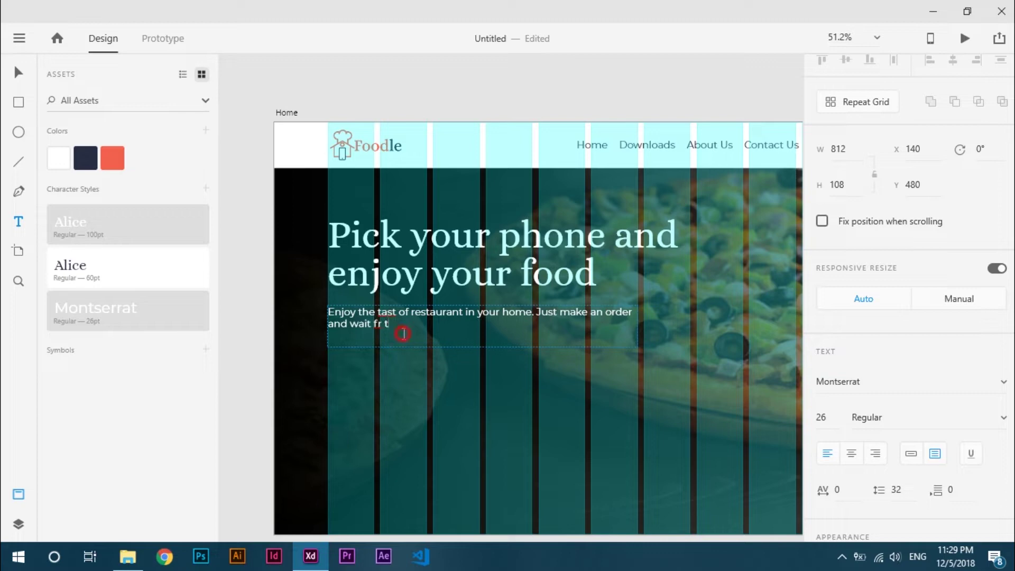
{"action": "type", "text": "e"}
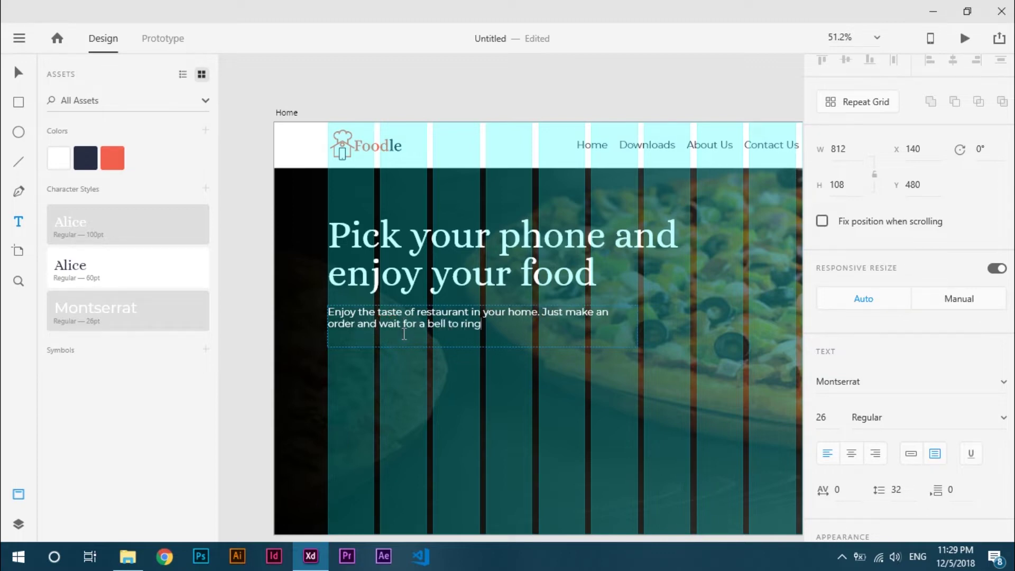
{"action": "key", "text": "Escape"}
{"action": "left_click_drag", "start_coordinate": [482, 347], "coordinate": [482, 332]}
Step: Draw a button rectangle below the paragraph at X 140, Y 607, size it to 300 × 70 and remove its fill
{"action": "mouse_move", "coordinate": [328, 355]}
{"action": "left_mouse_down"}
{"action": "mouse_move", "coordinate": [532, 398]}
{"action": "mouse_move", "coordinate": [510, 394]}
{"action": "left_mouse_up"}
{"action": "left_click", "coordinate": [840, 149]}
{"action": "type", "text": "300"}
{"action": "key", "text": "Tab"}
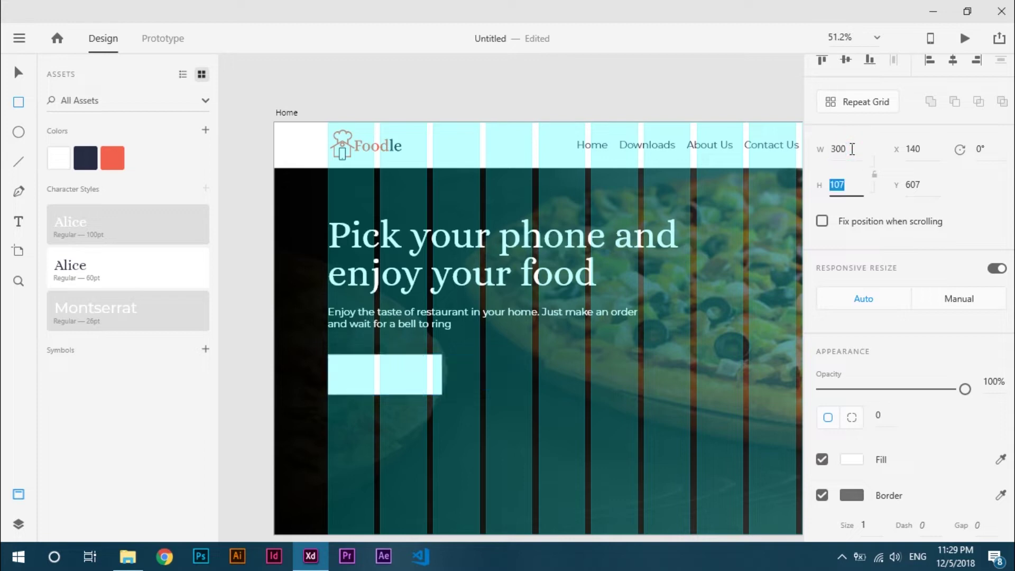
{"action": "type", "text": "70"}
{"action": "key", "text": "Return"}
{"action": "left_click", "coordinate": [821, 458]}
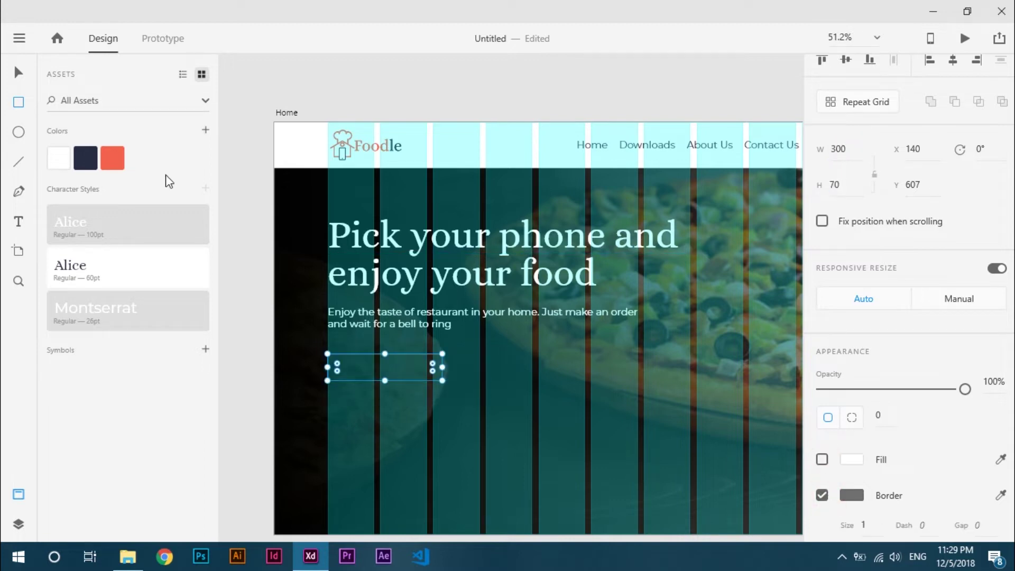
Step: Give the button rectangle the saved coral colour as border, a border size of 5 and a corner radius of 5
{"action": "right_click", "coordinate": [119, 158]}
{"action": "left_click", "coordinate": [181, 263]}
{"action": "left_click", "coordinate": [863, 524]}
{"action": "key", "text": "Up"}
{"action": "key", "text": "Up"}
{"action": "key", "text": "Up"}
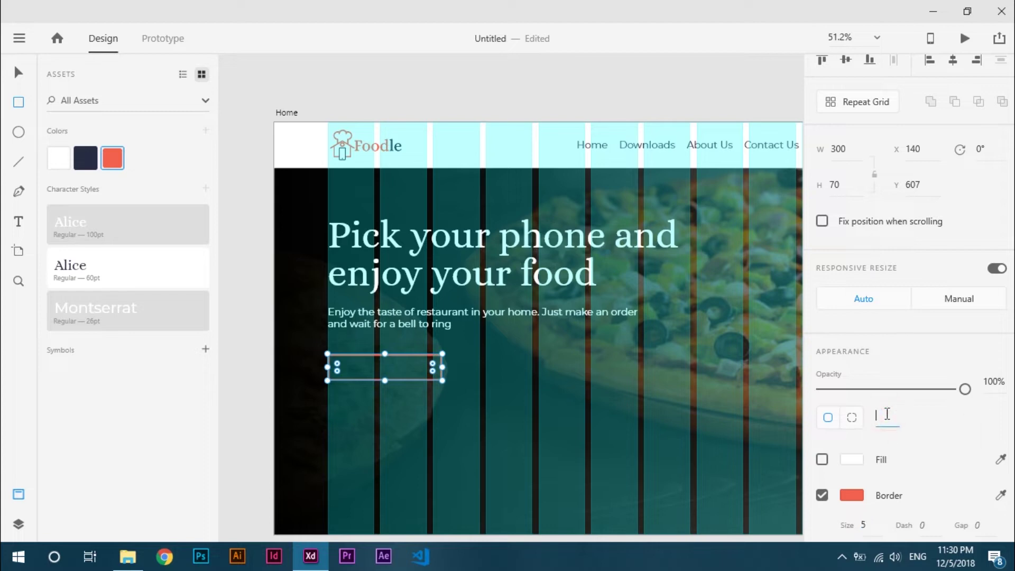
{"action": "left_click", "coordinate": [310, 346]}
{"action": "left_click", "coordinate": [263, 385]}
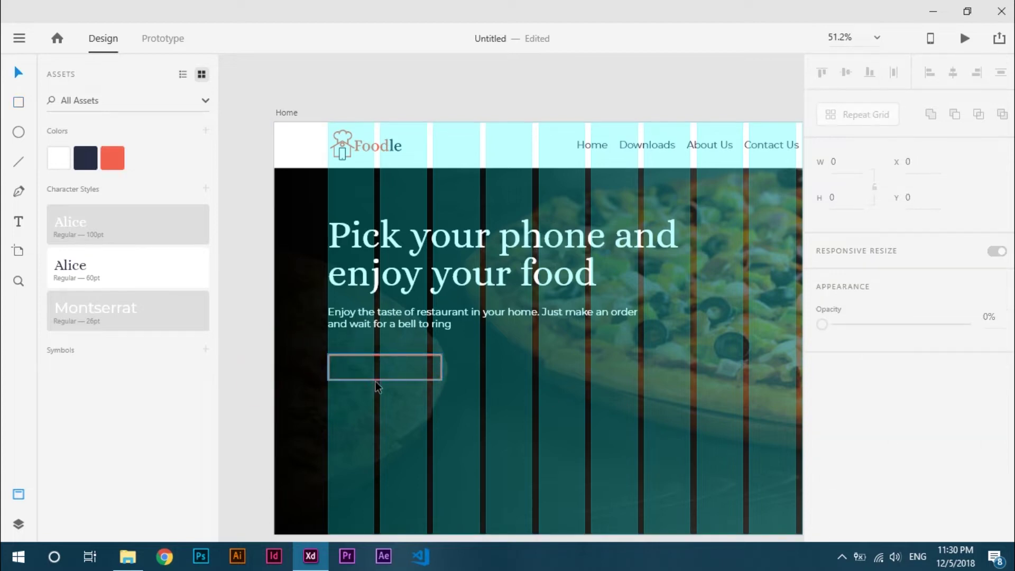
Step: Hide the layout grid on the Home artboard
{"action": "left_click", "coordinate": [334, 361]}
{"action": "key", "text": "z"}
{"action": "left_click", "coordinate": [488, 407]}
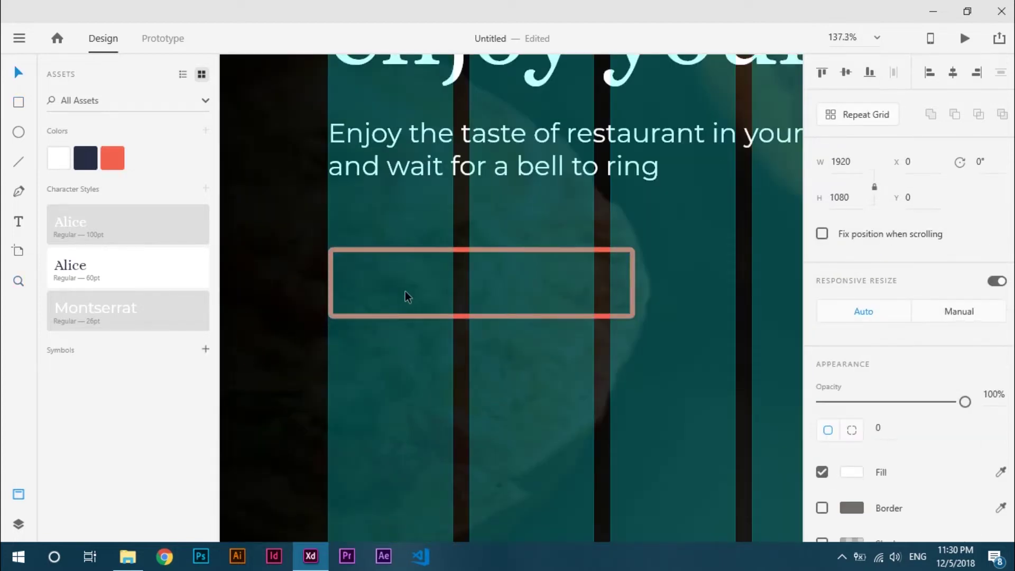
{"action": "key", "text": "ctrl+0"}
{"action": "left_click", "coordinate": [343, 122]}
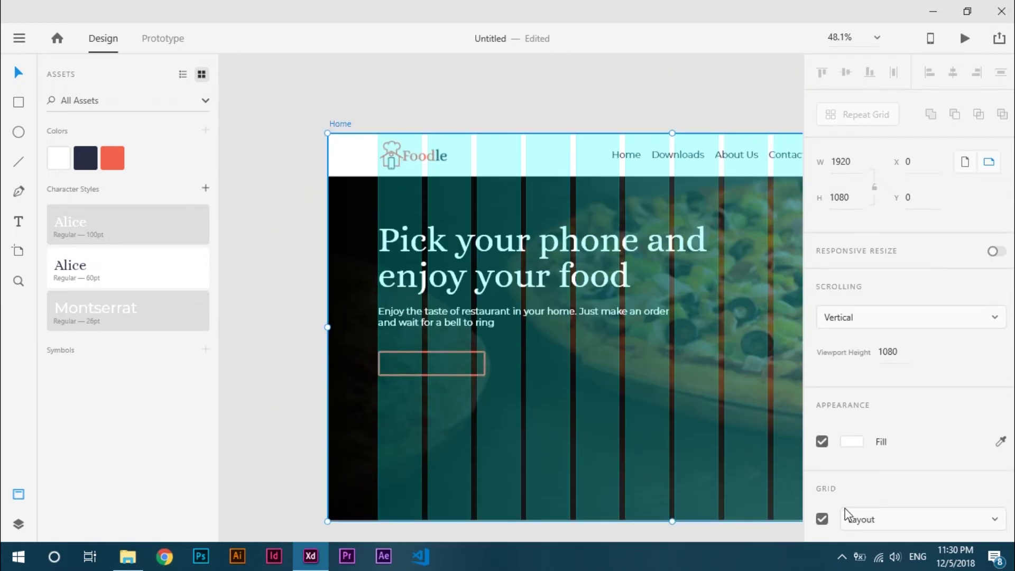
{"action": "left_click", "coordinate": [825, 521]}
{"action": "scroll", "coordinate": [456, 374], "scroll_direction": "up", "scroll_amount": 4}
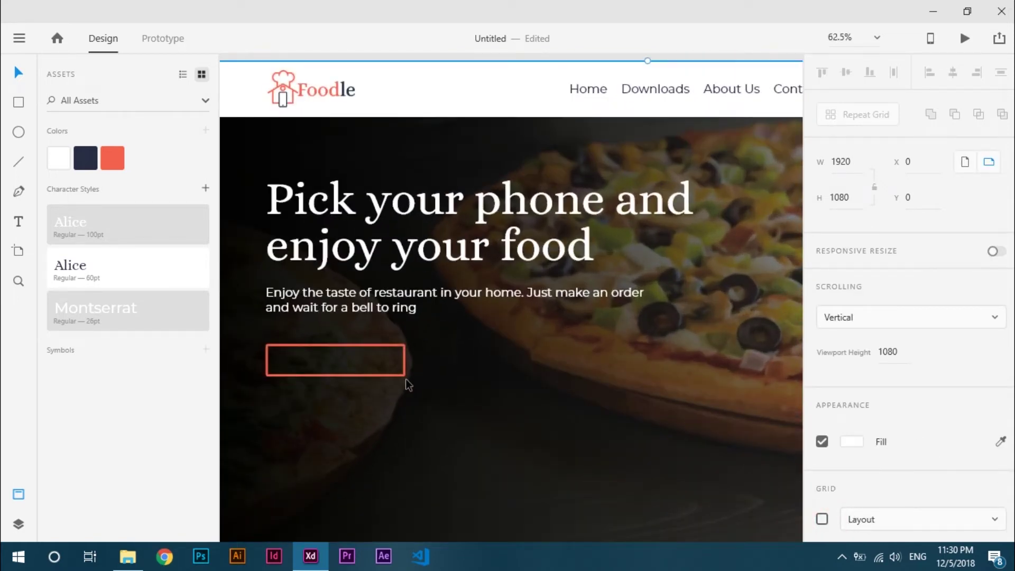
Step: Set the button rectangle's border to centre stroke alignment with a size of 3
{"action": "left_click", "coordinate": [345, 371]}
{"action": "scroll", "coordinate": [879, 441], "scroll_direction": "down", "scroll_amount": 3}
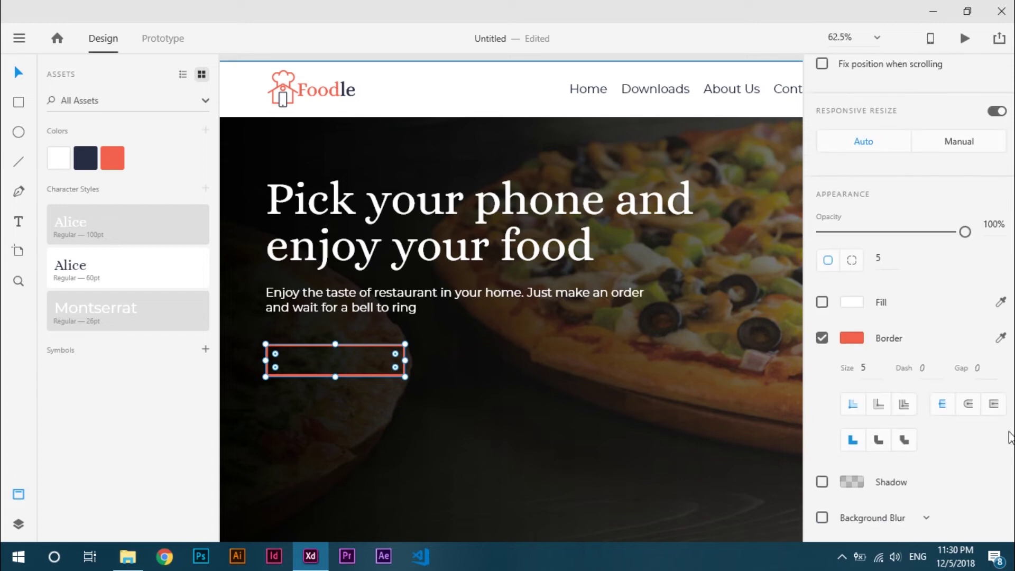
{"action": "left_click", "coordinate": [853, 441]}
{"action": "key", "text": "Escape"}
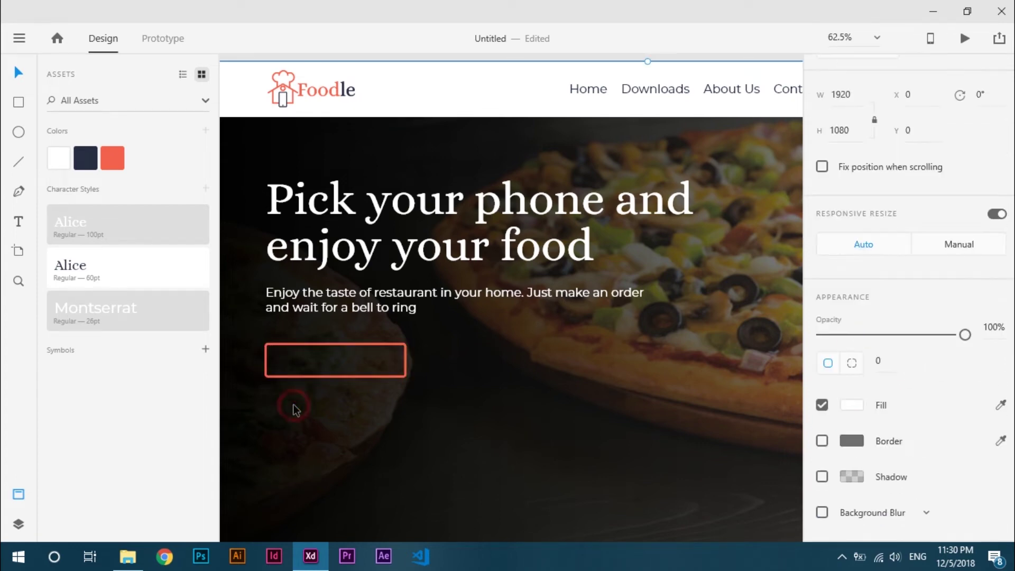
{"action": "left_click", "coordinate": [289, 380]}
{"action": "left_click", "coordinate": [862, 471]}
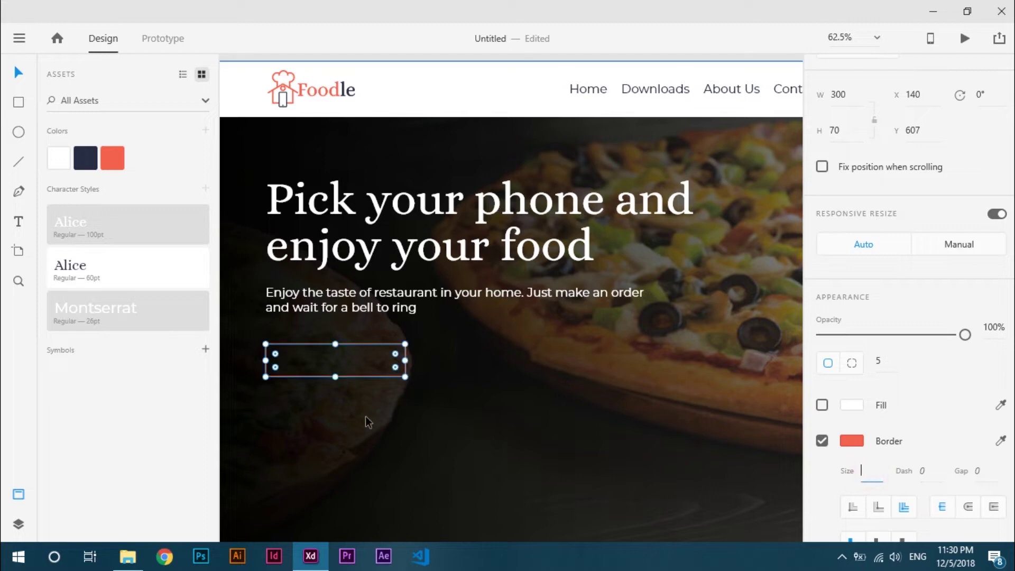
Step: Add the label "Learn More" inside the button in the saved Montserrat 26pt style and colour it coral
{"action": "left_click", "coordinate": [294, 426]}
{"action": "left_click", "coordinate": [293, 362]}
{"action": "type", "text": "Learn More"}
{"action": "left_click", "coordinate": [107, 296]}
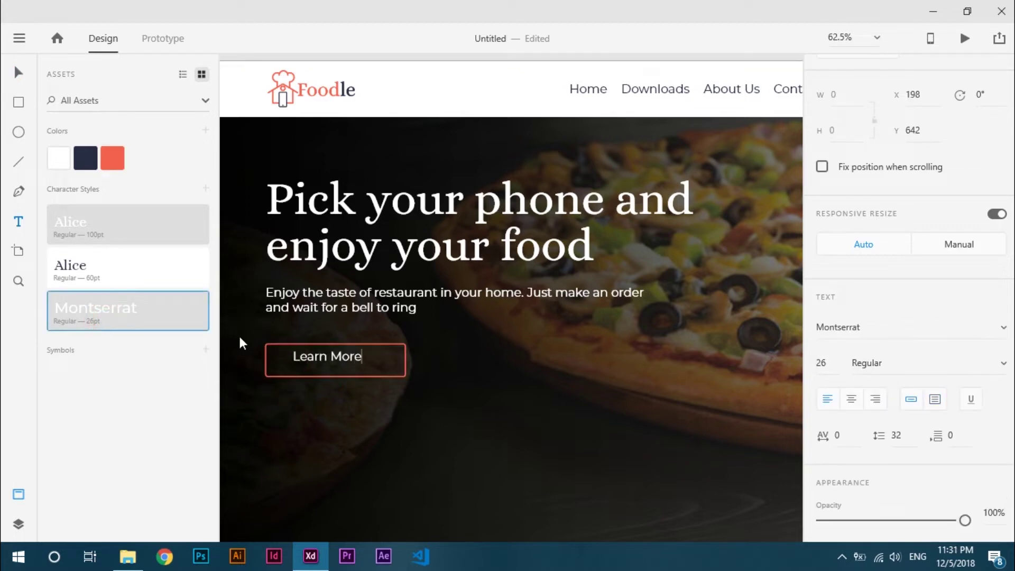
{"action": "left_click", "coordinate": [294, 358]}
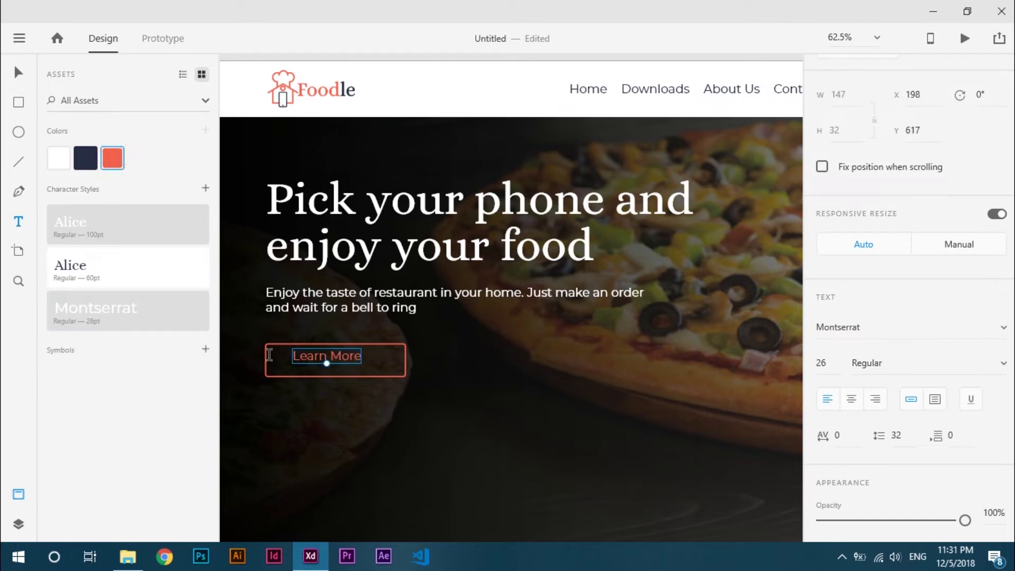
{"action": "left_click", "coordinate": [10, 78]}
Step: Centre the "Learn More" label horizontally and vertically within the button outline
{"action": "left_click", "coordinate": [266, 373]}
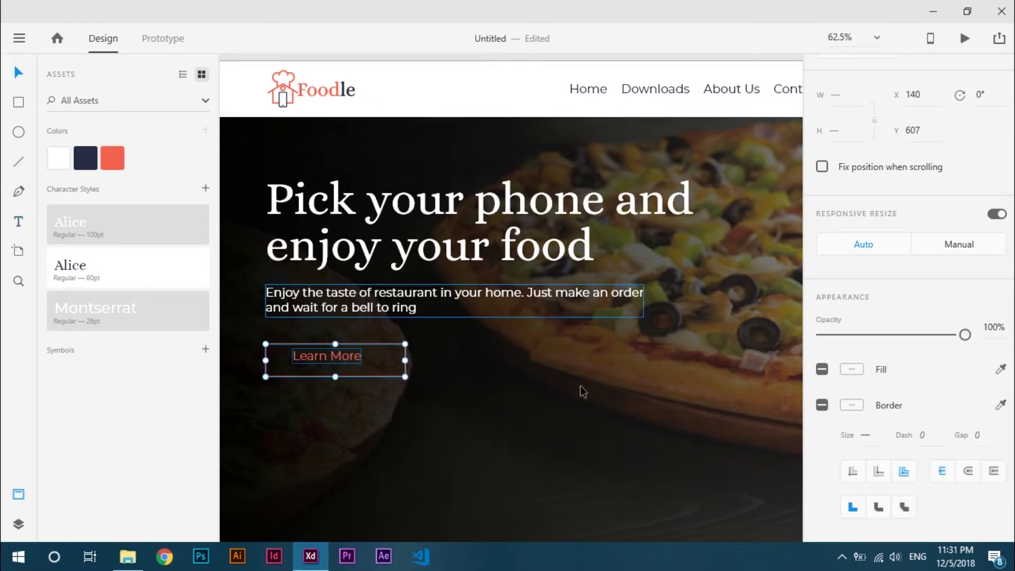
{"action": "left_click", "coordinate": [343, 363]}
{"action": "left_click_drag", "start_coordinate": [343, 364], "coordinate": [350, 364]}
{"action": "left_click", "coordinate": [335, 365]}
{"action": "left_click", "coordinate": [338, 364]}
{"action": "left_click", "coordinate": [385, 452]}
Step: Move the headline down about 33 px to widen its gap below the navigation bar
{"action": "scroll", "coordinate": [385, 452], "scroll_direction": "down", "scroll_amount": 3}
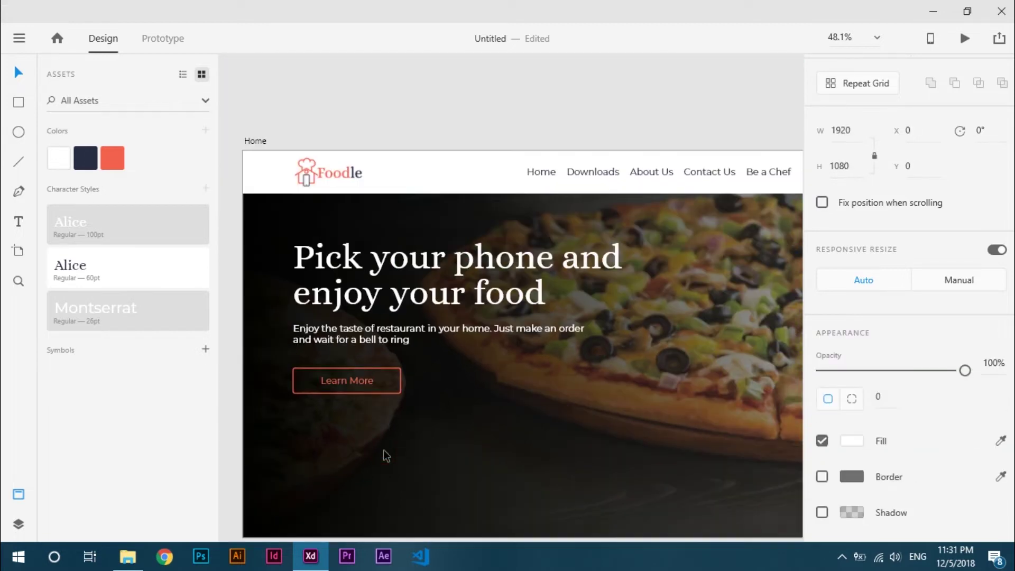
{"action": "right_click", "coordinate": [385, 453]}
{"action": "left_click", "coordinate": [369, 302]}
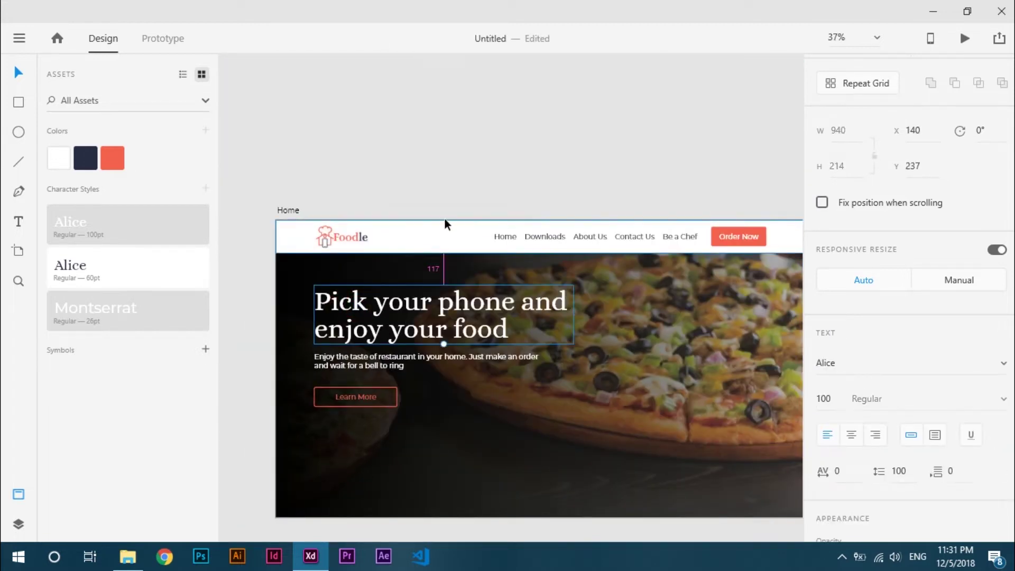
{"action": "key", "text": "Down"}
{"action": "key", "text": "Down"}
{"action": "key", "text": "Down"}
{"action": "key", "text": "shift+Down"}
{"action": "key", "text": "shift+Down"}
{"action": "key", "text": "shift+Down"}
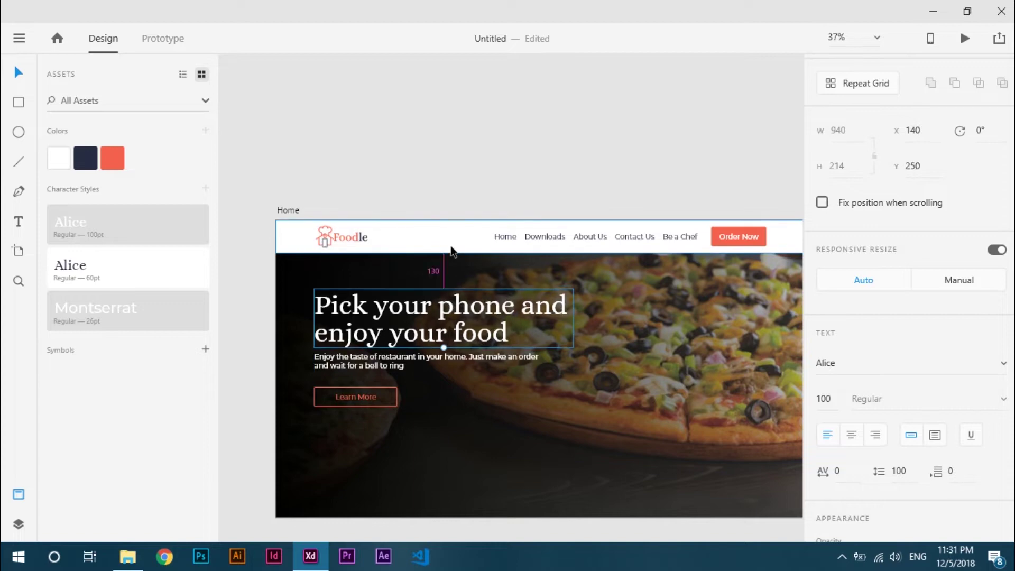
Step: Nudge the paragraph down slightly and move the Learn More button with its label down 10 px
{"action": "left_click", "coordinate": [368, 353]}
{"action": "key", "text": "shift+Down"}
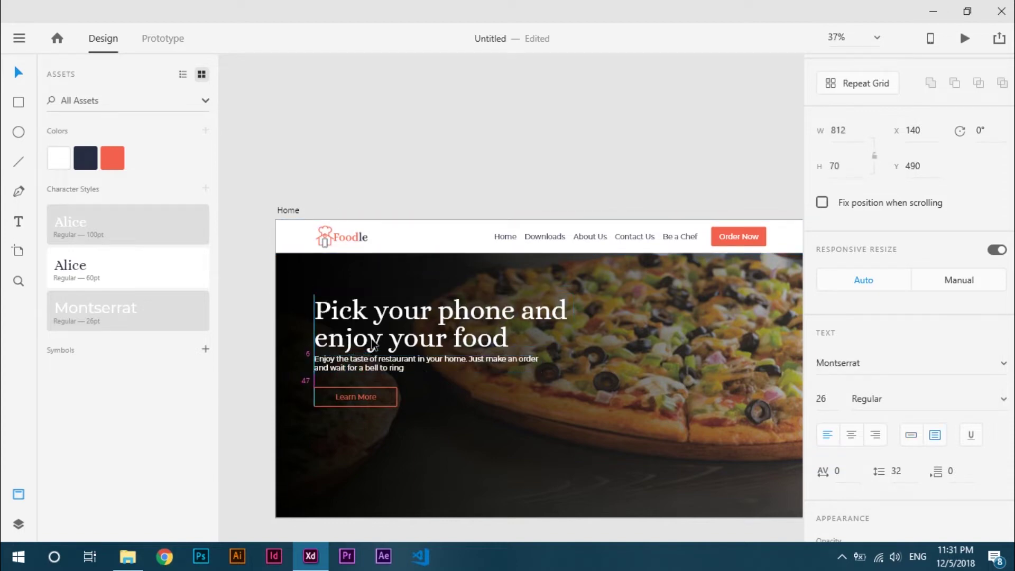
{"action": "left_click", "coordinate": [355, 398]}
{"action": "left_click", "coordinate": [356, 400], "text": "shift"}
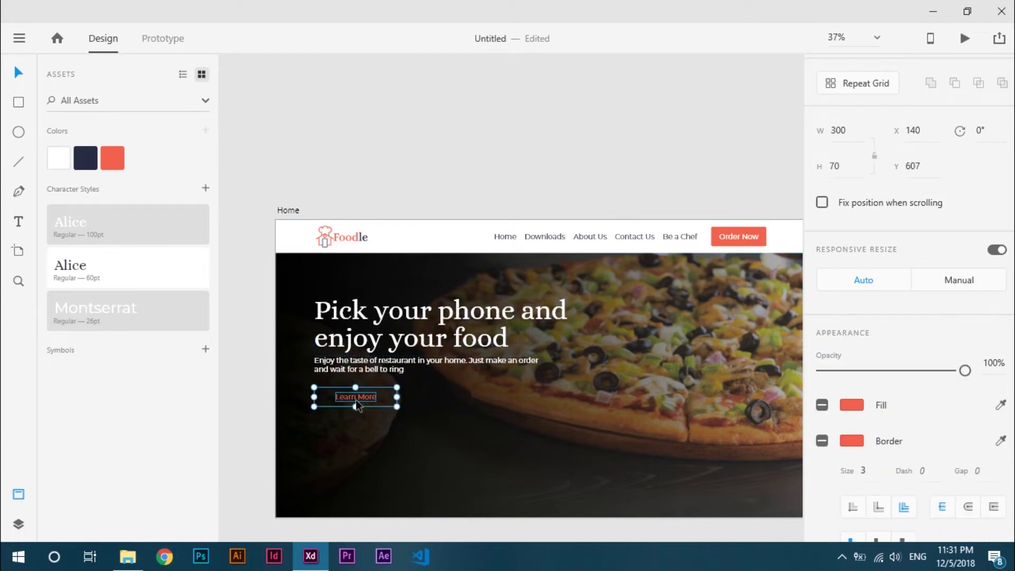
{"action": "key", "text": "shift+Down"}
{"action": "left_click", "coordinate": [264, 393]}
{"action": "scroll", "coordinate": [264, 393], "scroll_direction": "down", "scroll_amount": 2}
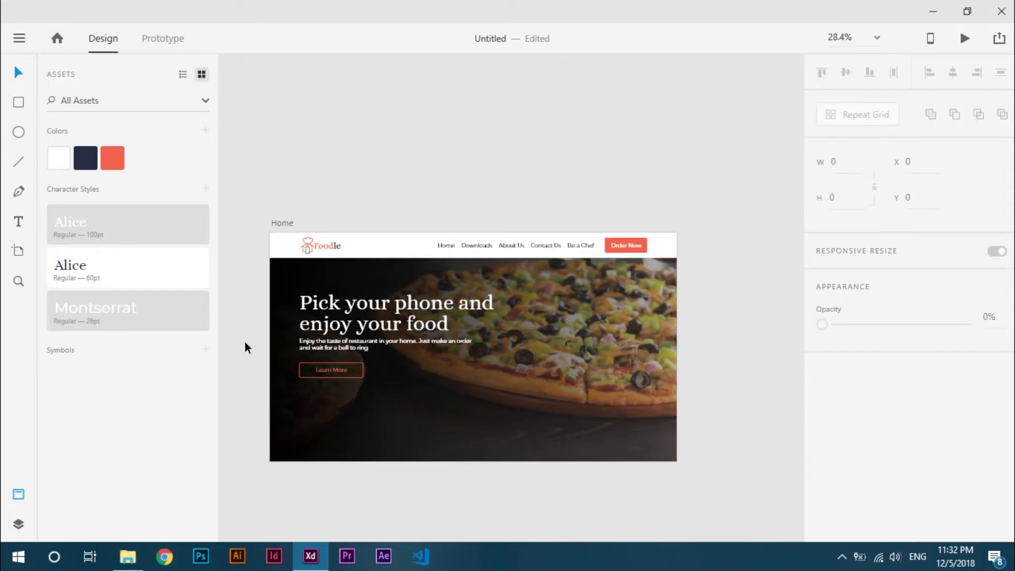
Step: Extend the Home artboard downward to a height of about 1979 px, making room for a section below the hero image
{"action": "left_click", "coordinate": [280, 224]}
{"action": "left_click_drag", "start_coordinate": [473, 460], "coordinate": [474, 535]}
{"action": "scroll", "coordinate": [644, 343], "scroll_direction": "down", "scroll_amount": 4}
{"action": "left_click_drag", "start_coordinate": [473, 329], "coordinate": [475, 443]}
Step: Add the heading "We got everything for you" below the hero image in navy Alice 60pt, centre-aligned and centred on the artboard
{"action": "key", "text": "t"}
{"action": "left_click", "coordinate": [370, 287]}
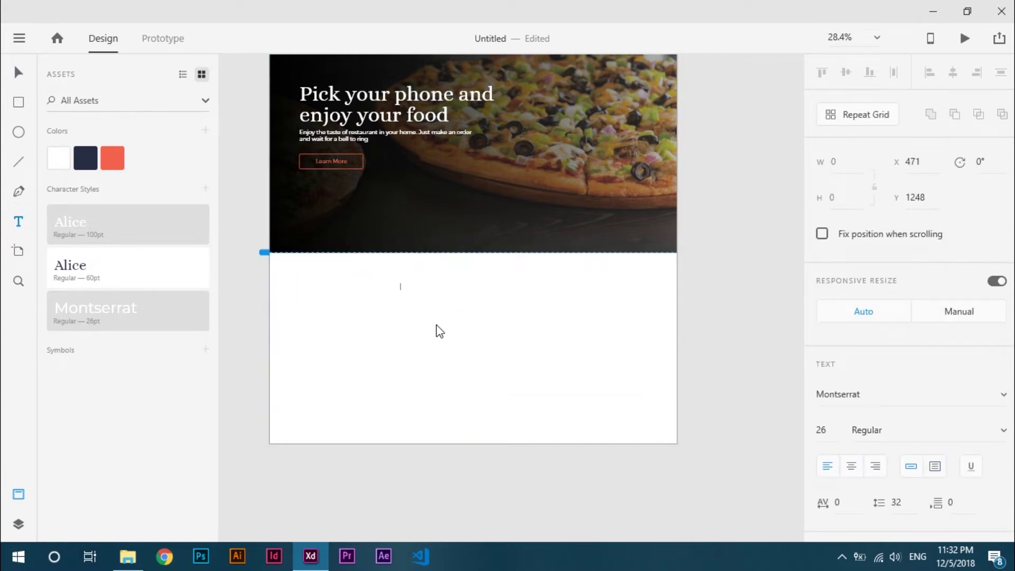
{"action": "type", "text": "We got everything for you"}
{"action": "left_click", "coordinate": [851, 465]}
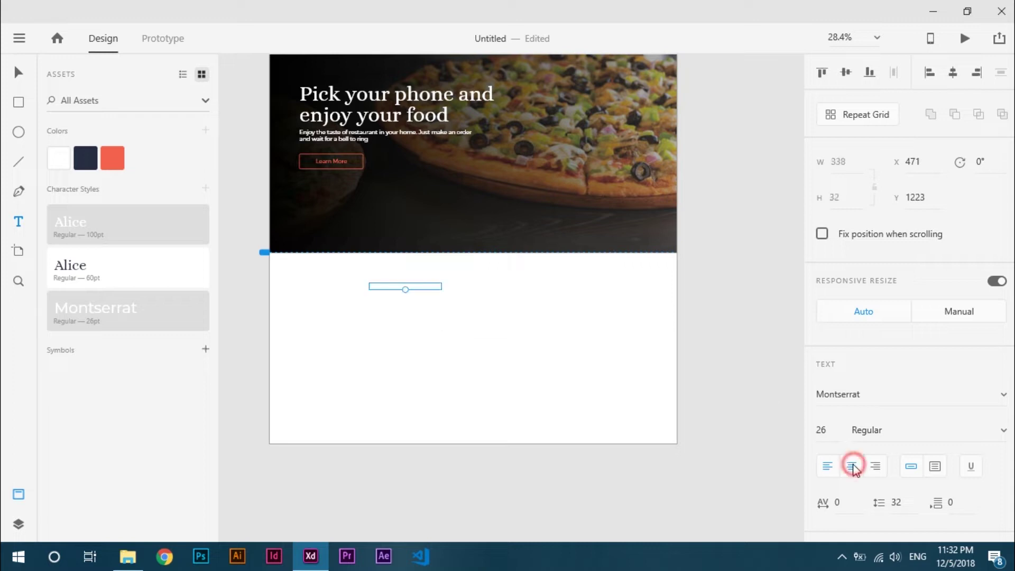
{"action": "left_click", "coordinate": [85, 158]}
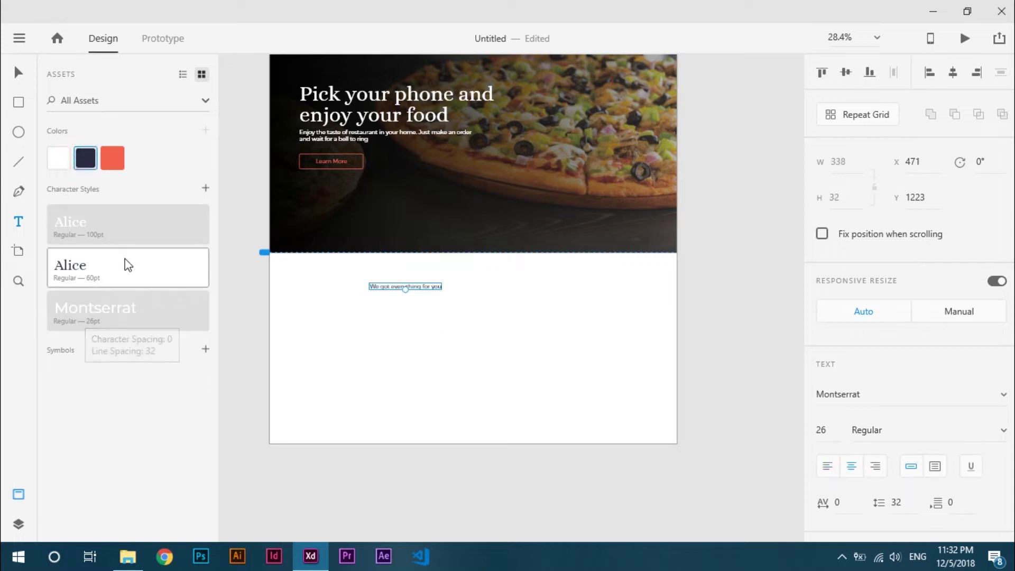
{"action": "left_click", "coordinate": [953, 77]}
Step: Move the section heading up about 12 px, closer to the hero image
{"action": "key", "text": "v"}
{"action": "key", "text": "alt"}
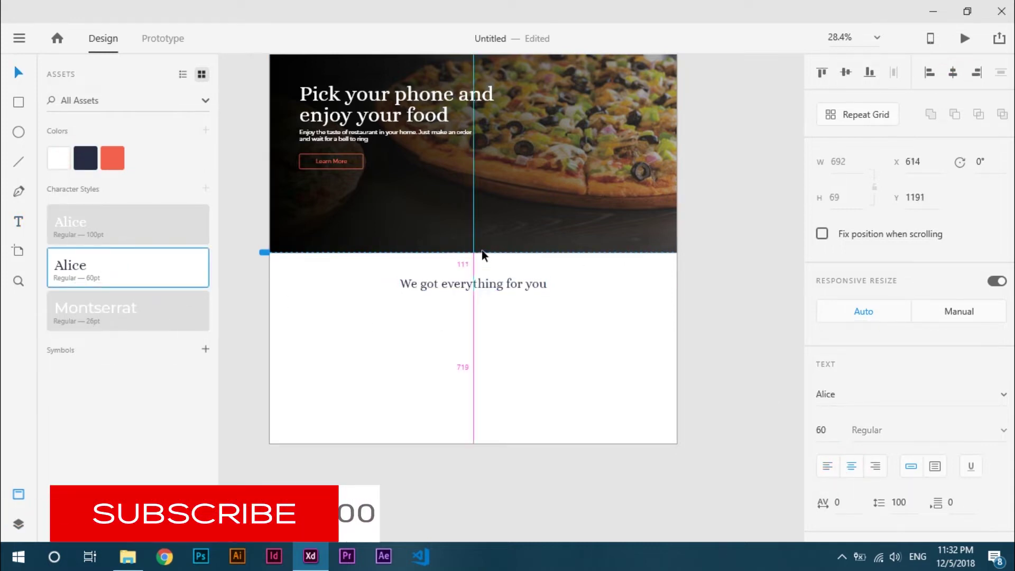
{"action": "key", "text": "Up"}
{"action": "key", "text": "Up"}
{"action": "key", "text": "Up"}
{"action": "key", "text": "Up"}
{"action": "key", "text": "Up"}
{"action": "key", "text": "Up"}
{"action": "key", "text": "Up"}
{"action": "key", "text": "Up"}
{"action": "key", "text": "Up"}
{"action": "key", "text": "Up"}
{"action": "key", "text": "Up"}
{"action": "key", "text": "Up"}
Step: Draw a rectangle below the section heading at X 140, Y 1339 and size it to 300 × 300
{"action": "left_click", "coordinate": [19, 103]}
{"action": "mouse_move", "coordinate": [299, 308]}
{"action": "left_mouse_down"}
{"action": "mouse_move", "coordinate": [347, 349]}
{"action": "mouse_move", "coordinate": [353, 370]}
{"action": "left_mouse_up"}
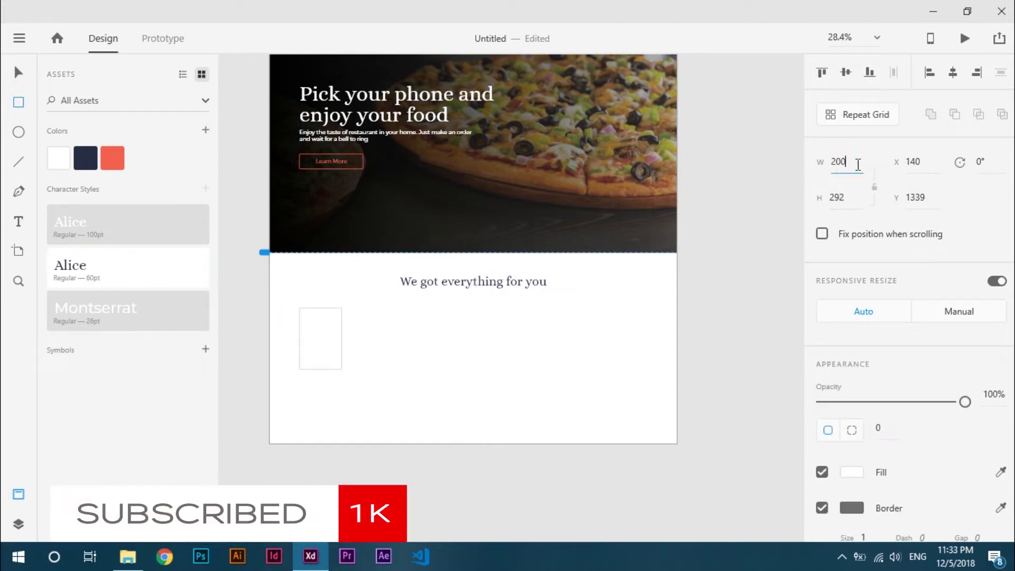
{"action": "left_click", "coordinate": [858, 164]}
{"action": "type", "text": "300"}
{"action": "key", "text": "Tab"}
{"action": "type", "text": "300"}
{"action": "key", "text": "Return"}
{"action": "key", "text": "v"}
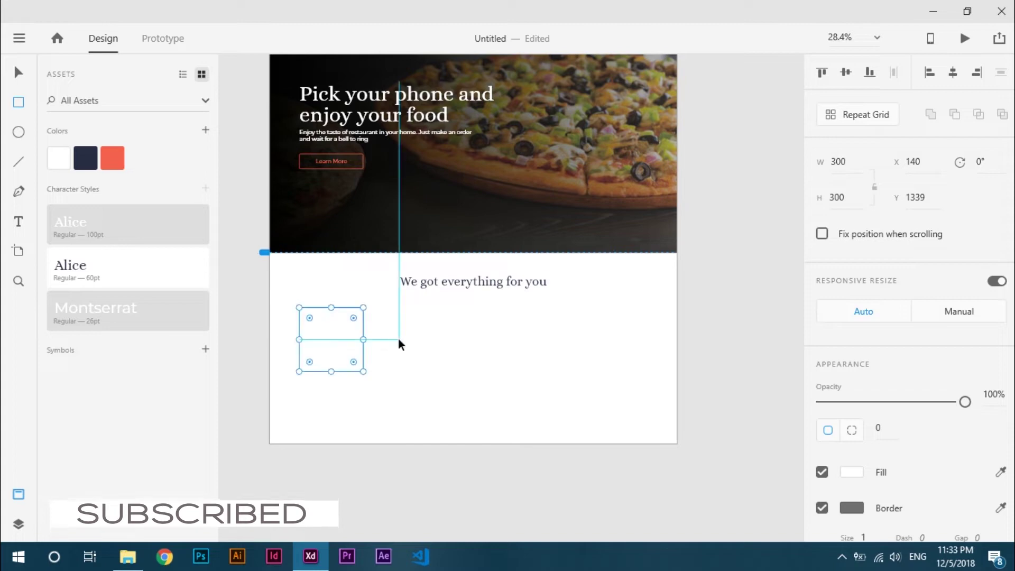
Step: Repeat the square with Repeat Grid into a row of four with wide gaps across the content width
{"action": "left_click", "coordinate": [849, 112]}
{"action": "left_click_drag", "start_coordinate": [363, 340], "coordinate": [651, 327]}
{"action": "left_click_drag", "start_coordinate": [437, 346], "coordinate": [483, 337]}
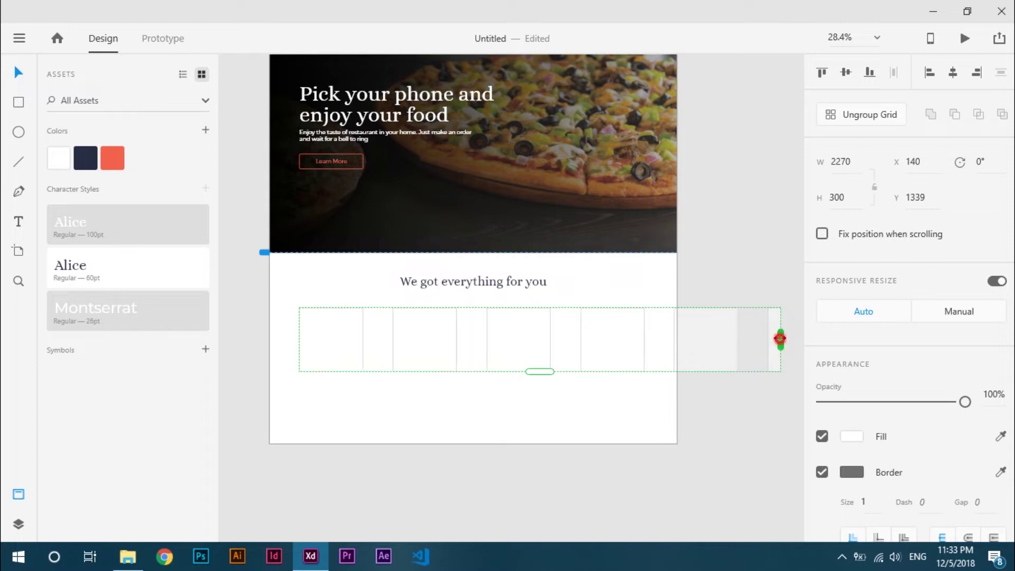
{"action": "left_click_drag", "start_coordinate": [780, 340], "coordinate": [648, 343]}
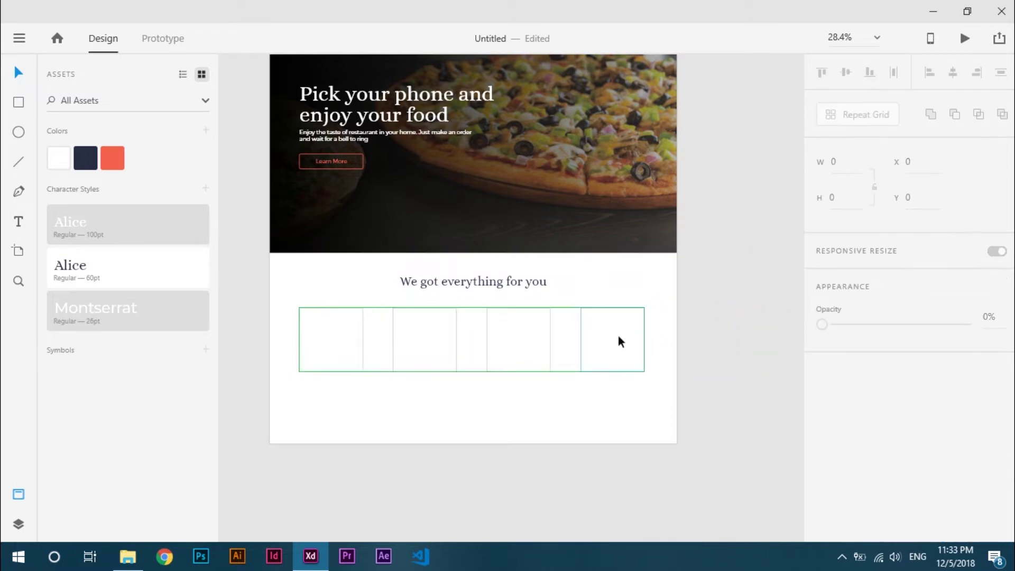
Step: Turn the layout grid back on for the Home artboard
{"action": "scroll", "coordinate": [617, 340], "scroll_direction": "up", "scroll_amount": 2}
{"action": "left_click", "coordinate": [282, 117]}
{"action": "left_click", "coordinate": [822, 519]}
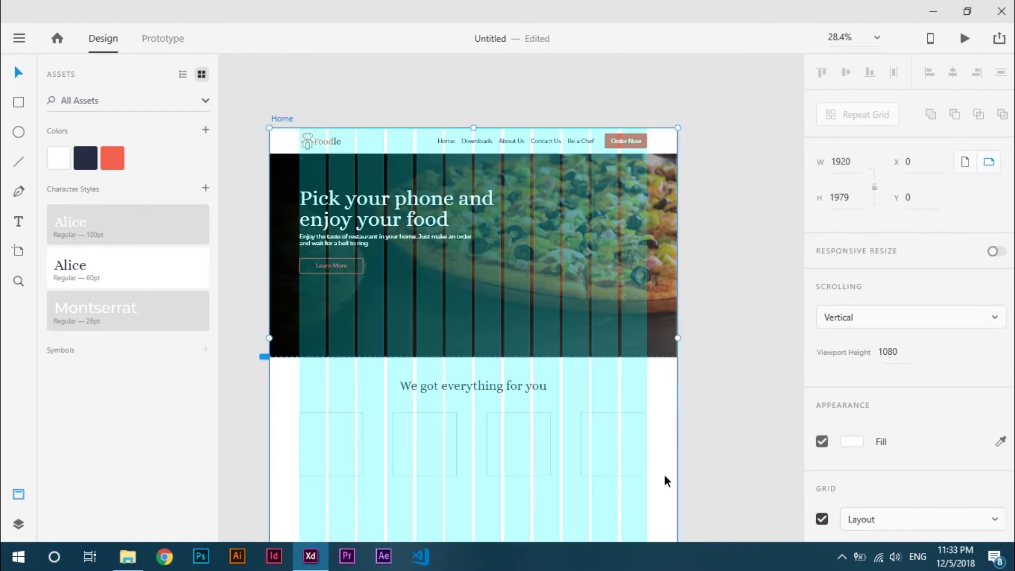
Step: Fine-tune the gap between the repeated squares so the last one's edge meets the final layout column's outer edge
{"action": "left_click", "coordinate": [644, 451]}
{"action": "key", "text": "v"}
{"action": "left_click", "coordinate": [430, 382]}
{"action": "left_click_drag", "start_coordinate": [505, 263], "coordinate": [523, 263]}
{"action": "left_click_drag", "start_coordinate": [245, 324], "coordinate": [256, 324]}
{"action": "left_click_drag", "start_coordinate": [531, 258], "coordinate": [517, 259]}
{"action": "left_click_drag", "start_coordinate": [260, 283], "coordinate": [259, 283]}
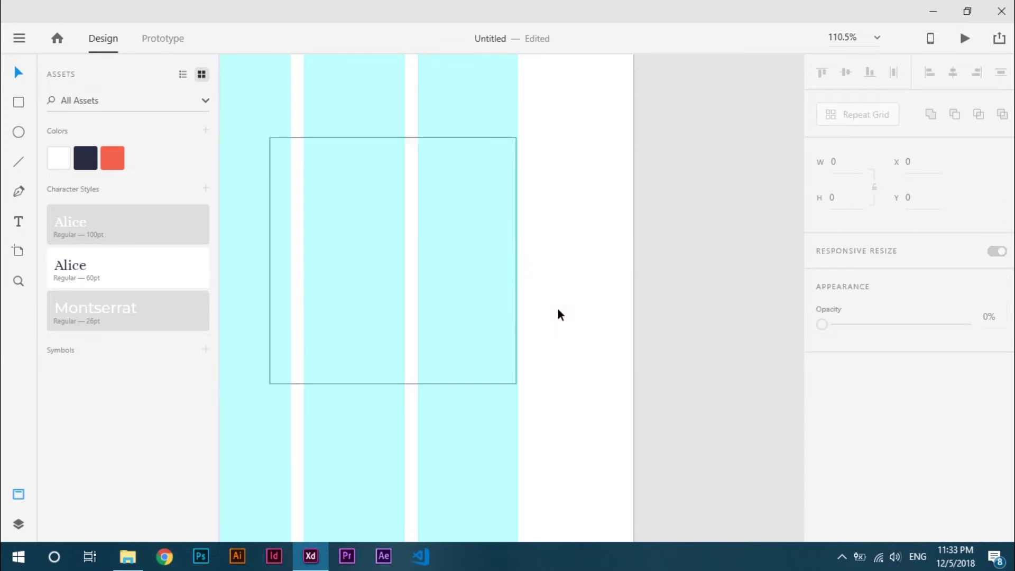
Step: Turn off the layout grid on the Home artboard
{"action": "scroll", "coordinate": [604, 281], "scroll_direction": "down", "scroll_amount": 5}
{"action": "scroll", "coordinate": [605, 281], "scroll_direction": "down", "scroll_amount": 3}
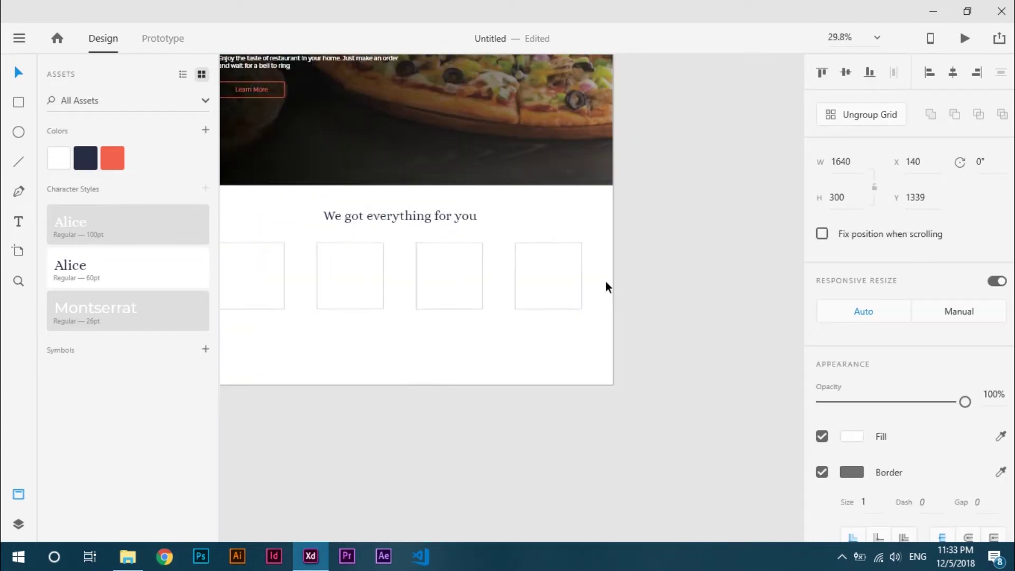
{"action": "scroll", "coordinate": [368, 409], "scroll_direction": "up", "scroll_amount": 7}
{"action": "left_click", "coordinate": [243, 150]}
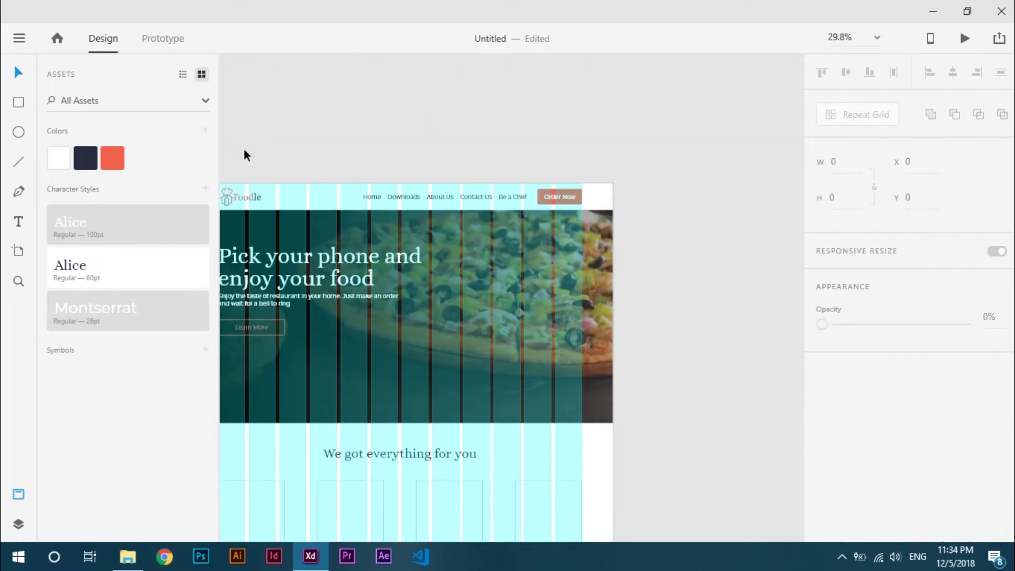
{"action": "scroll", "coordinate": [244, 151], "scroll_direction": "left", "scroll_amount": 2}
{"action": "left_click", "coordinate": [271, 173]}
{"action": "left_click", "coordinate": [821, 519]}
{"action": "scroll", "coordinate": [729, 426], "scroll_direction": "down", "scroll_amount": 3}
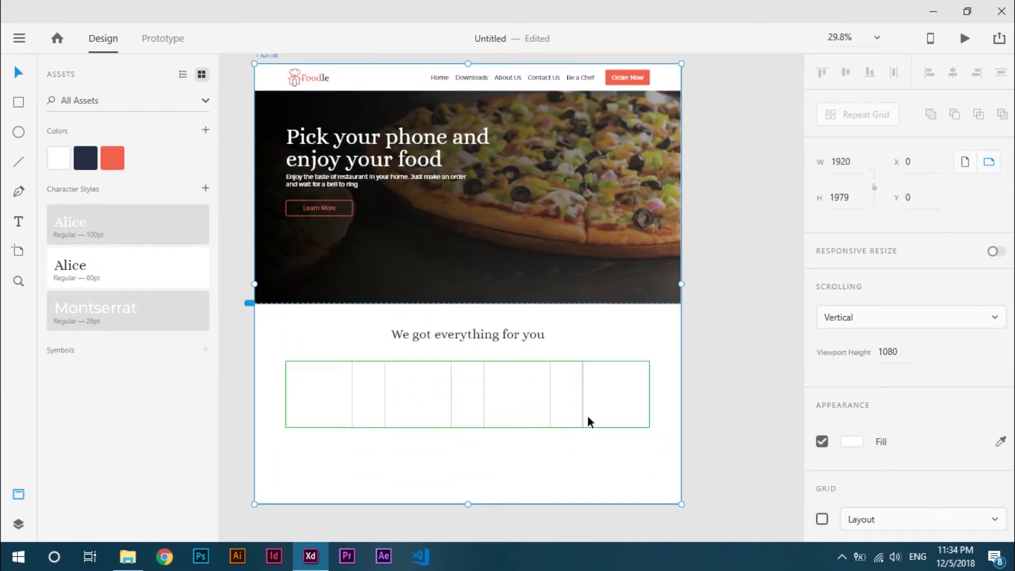
Step: Remove the border from the row of repeated squares and ungroup the repeat grid
{"action": "left_click", "coordinate": [589, 420]}
{"action": "scroll", "coordinate": [821, 406], "scroll_direction": "down", "scroll_amount": 2}
{"action": "left_click", "coordinate": [821, 405]}
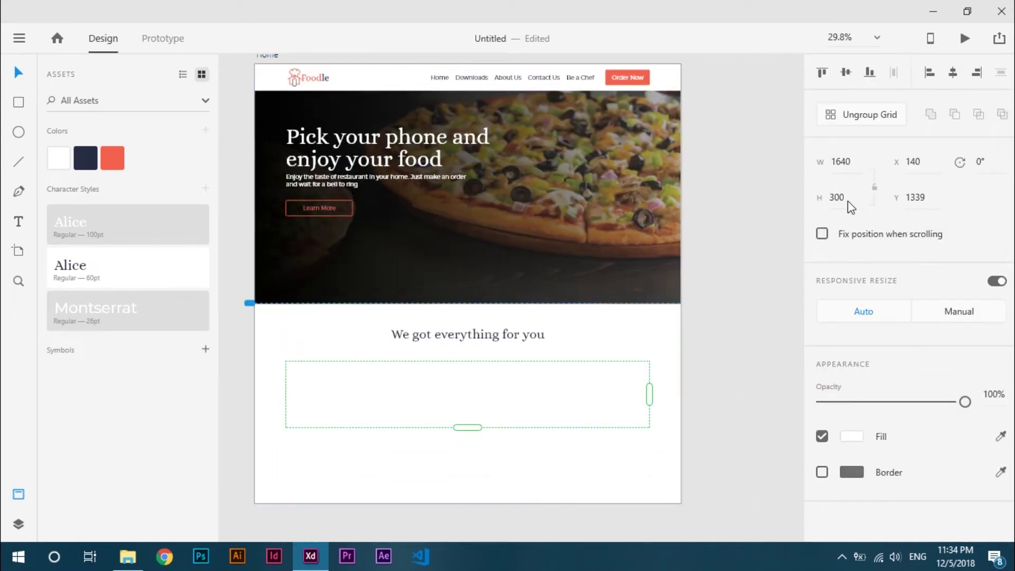
{"action": "left_click", "coordinate": [881, 121]}
Step: Add a drop shadow to all four squares below the section heading
{"action": "left_click", "coordinate": [711, 449]}
{"action": "left_click_drag", "start_coordinate": [659, 453], "coordinate": [274, 374]}
{"action": "scroll", "coordinate": [877, 423], "scroll_direction": "down", "scroll_amount": 2}
{"action": "left_click", "coordinate": [825, 476]}
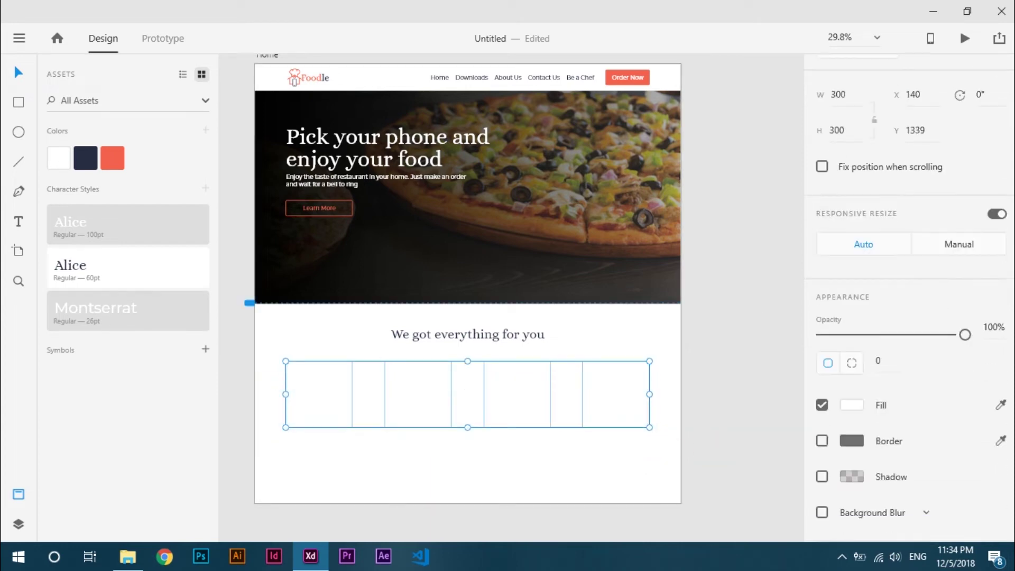
{"action": "left_click", "coordinate": [574, 471]}
Step: Switch to File Explorer and bring Breakfast.png, Dinner.png, Lunch.png and Snacks.png from the Assests folder into the design
{"action": "left_click", "coordinate": [128, 556]}
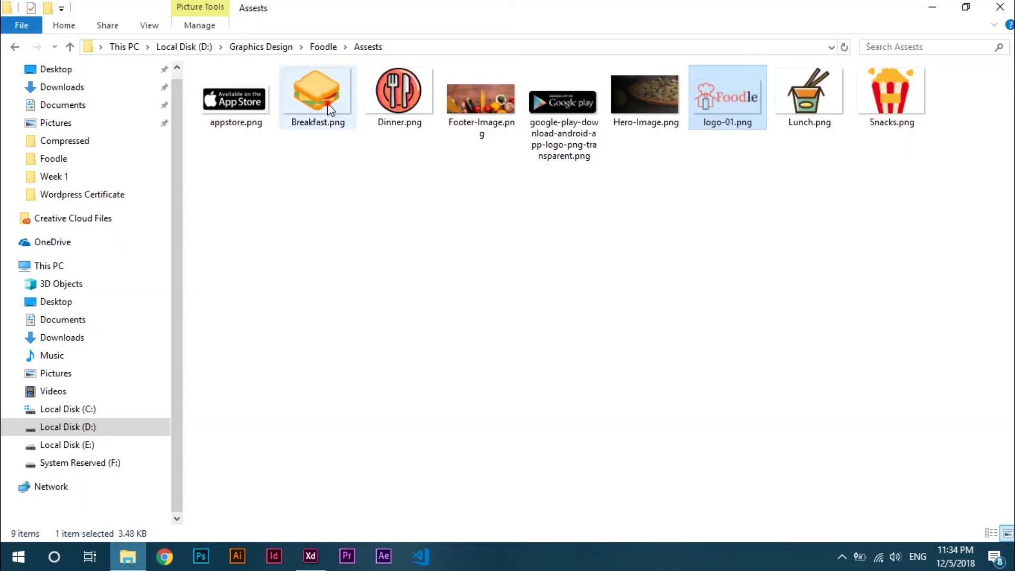
{"action": "left_click", "coordinate": [328, 108]}
{"action": "left_click", "coordinate": [399, 93], "text": "ctrl"}
{"action": "left_click", "coordinate": [808, 92], "text": "ctrl"}
{"action": "left_click", "coordinate": [891, 93], "text": "ctrl"}
{"action": "left_click_drag", "start_coordinate": [805, 109], "coordinate": [736, 238]}
{"action": "left_click", "coordinate": [721, 455]}
Step: Place the sandwich, noodle box, popcorn and dinner images on the four cards, in that order
{"action": "scroll", "coordinate": [732, 362], "scroll_direction": "down", "scroll_amount": 3}
{"action": "scroll", "coordinate": [735, 368], "scroll_direction": "right", "scroll_amount": 3}
{"action": "left_click_drag", "start_coordinate": [737, 372], "coordinate": [385, 369]}
{"action": "left_click_drag", "start_coordinate": [637, 291], "coordinate": [452, 373]}
{"action": "left_click_drag", "start_coordinate": [713, 366], "coordinate": [505, 374]}
{"action": "left_click_drag", "start_coordinate": [782, 373], "coordinate": [562, 388]}
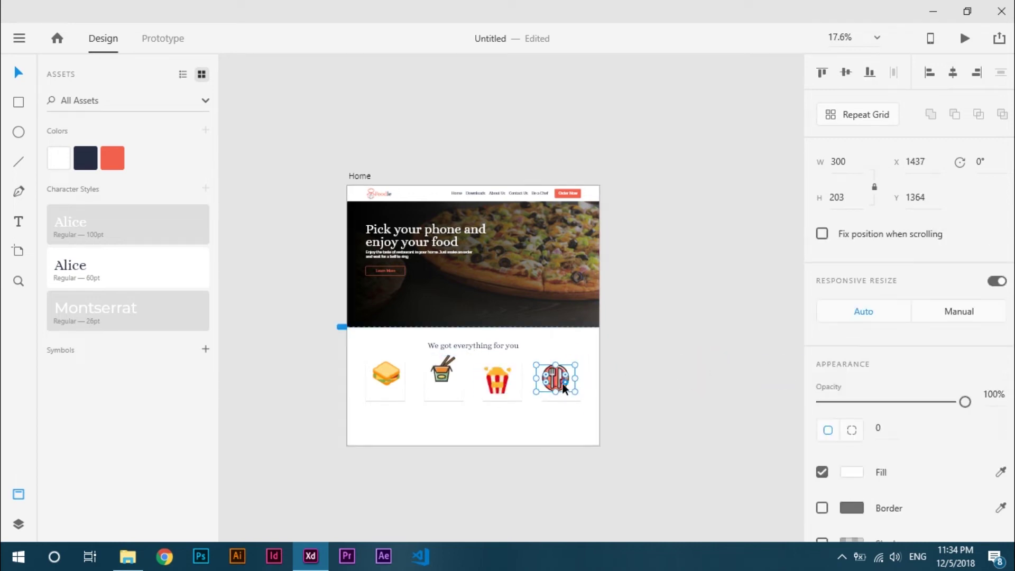
Step: Fine-tune each food image so it sits centred in the upper part of its card
{"action": "left_click", "coordinate": [433, 415]}
{"action": "left_click_drag", "start_coordinate": [320, 289], "coordinate": [317, 289]}
{"action": "left_click_drag", "start_coordinate": [423, 285], "coordinate": [428, 290]}
{"action": "left_click_drag", "start_coordinate": [534, 296], "coordinate": [538, 288]}
{"action": "left_click_drag", "start_coordinate": [641, 278], "coordinate": [652, 272]}
Step: Add a dark Montserrat 26 label reading "Breakfast" centred beneath the sandwich image on the first card
{"action": "key", "text": "t"}
{"action": "left_click", "coordinate": [284, 326]}
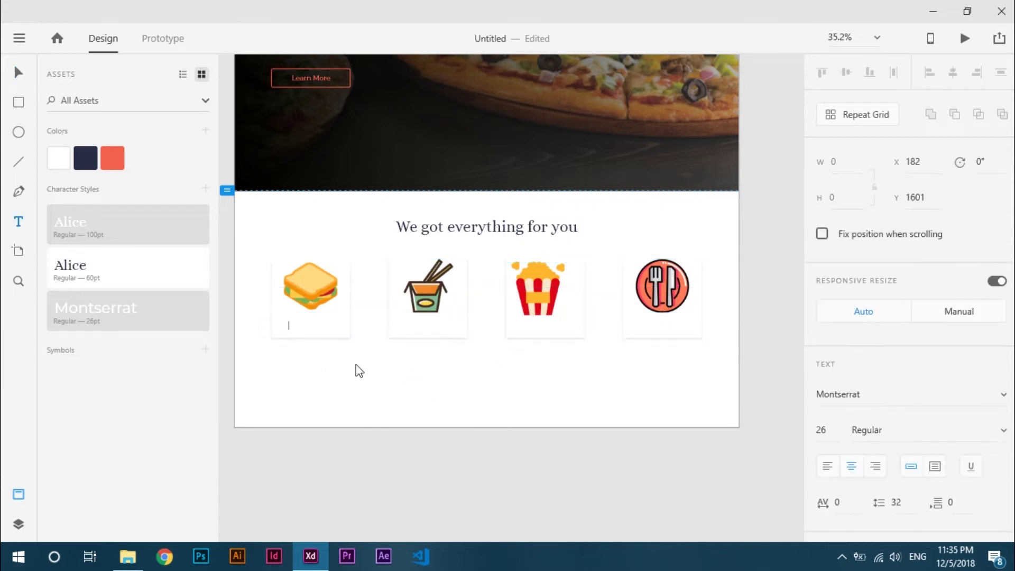
{"action": "left_click", "coordinate": [168, 316]}
{"action": "type", "text": "Breakfast"}
{"action": "key", "text": "Escape"}
{"action": "left_click_drag", "start_coordinate": [291, 326], "coordinate": [317, 323]}
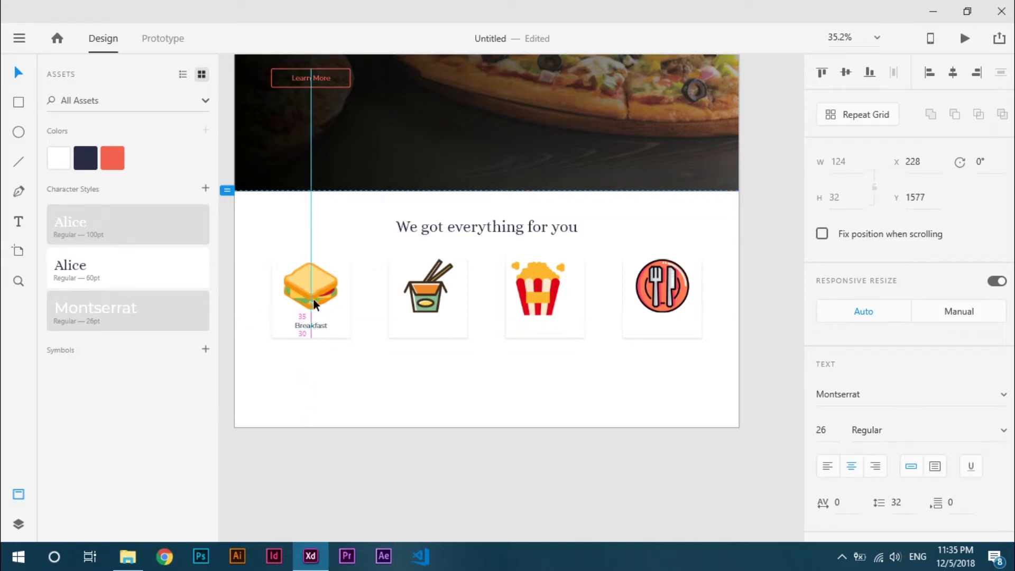
Step: Copy the Breakfast label onto the other three cards and rename the copies Lunch, Snacks and Dinner
{"action": "left_click_drag", "start_coordinate": [319, 325], "coordinate": [555, 326]}
{"action": "left_click_drag", "start_coordinate": [555, 327], "coordinate": [673, 328]}
{"action": "left_click", "coordinate": [421, 326]}
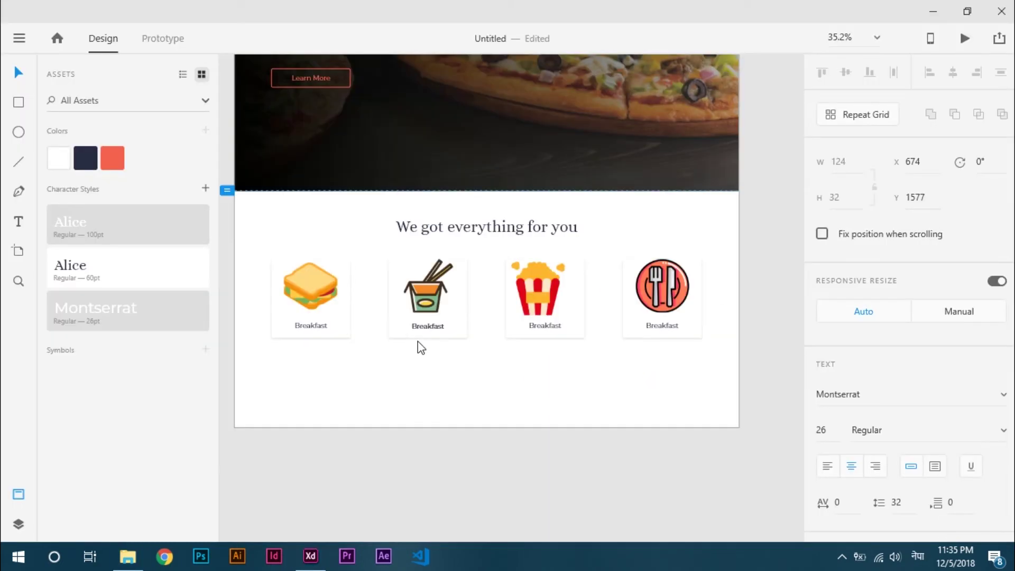
{"action": "double_click", "coordinate": [419, 325]}
{"action": "type", "text": "Lunch"}
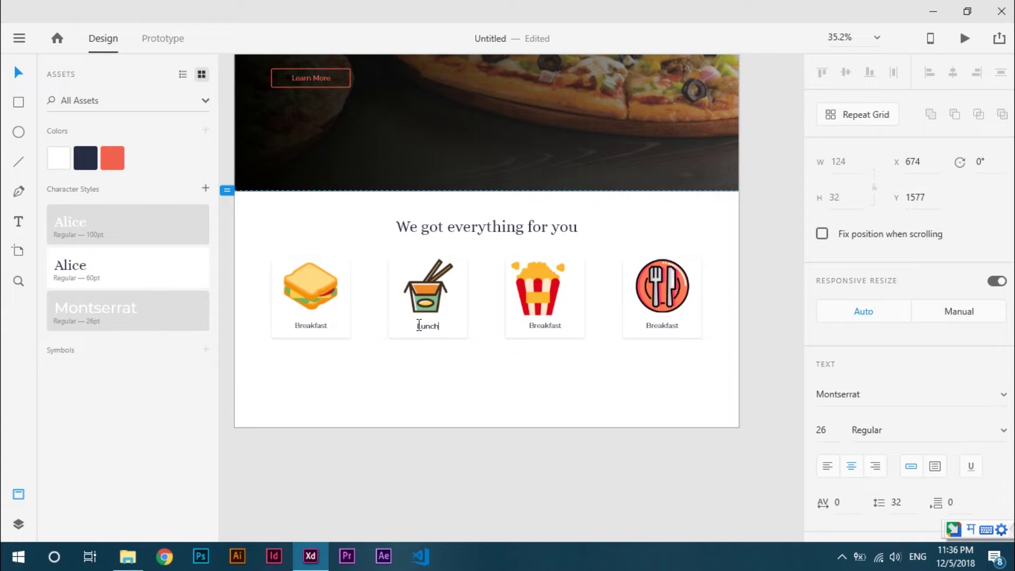
{"action": "double_click", "coordinate": [540, 326]}
{"action": "type", "text": "Snacks"}
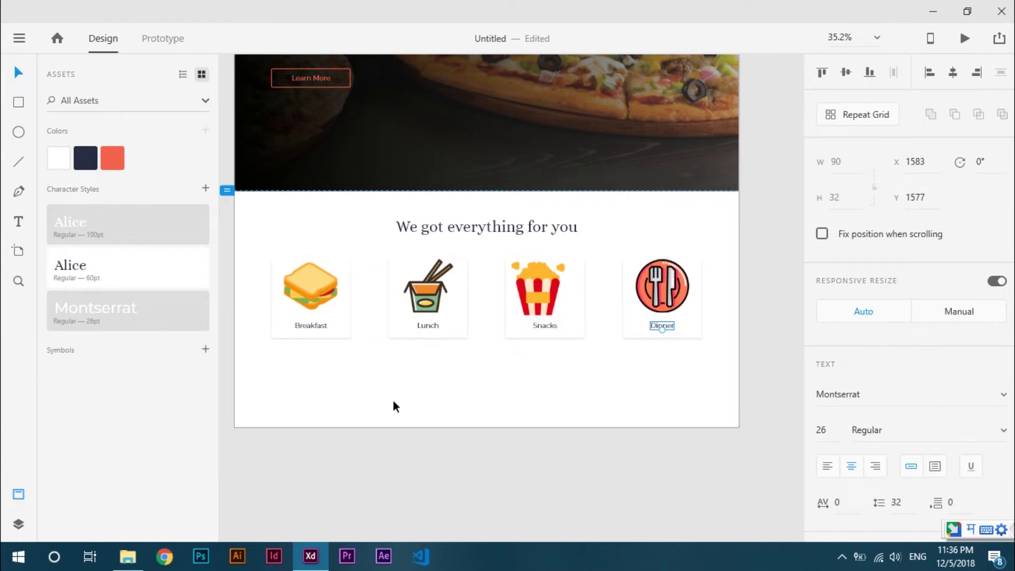
Step: Align the image and label to the horizontal centre of the square on the Breakfast and Lunch cards
{"action": "left_click", "coordinate": [276, 316]}
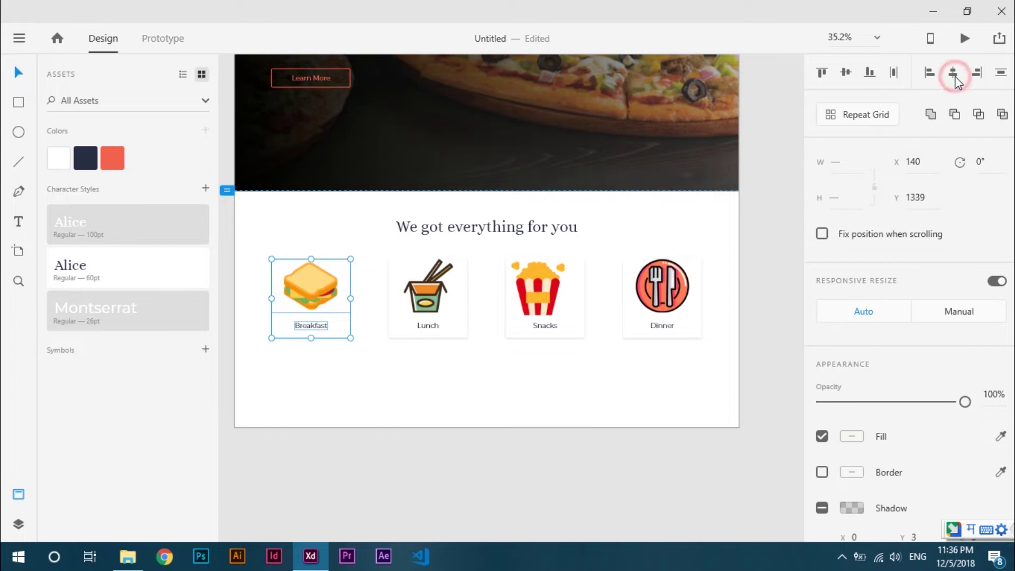
{"action": "left_click", "coordinate": [462, 367]}
{"action": "left_click", "coordinate": [428, 317]}
{"action": "left_click", "coordinate": [952, 73]}
Step: Centre the image and label horizontally within the Snacks card, and do the same for the Dinner card
{"action": "left_click", "coordinate": [568, 367]}
{"action": "left_click_drag", "start_coordinate": [566, 362], "coordinate": [501, 252]}
{"action": "left_click", "coordinate": [537, 347]}
{"action": "left_click_drag", "start_coordinate": [529, 286], "coordinate": [539, 285]}
{"action": "left_click_drag", "start_coordinate": [563, 358], "coordinate": [545, 307]}
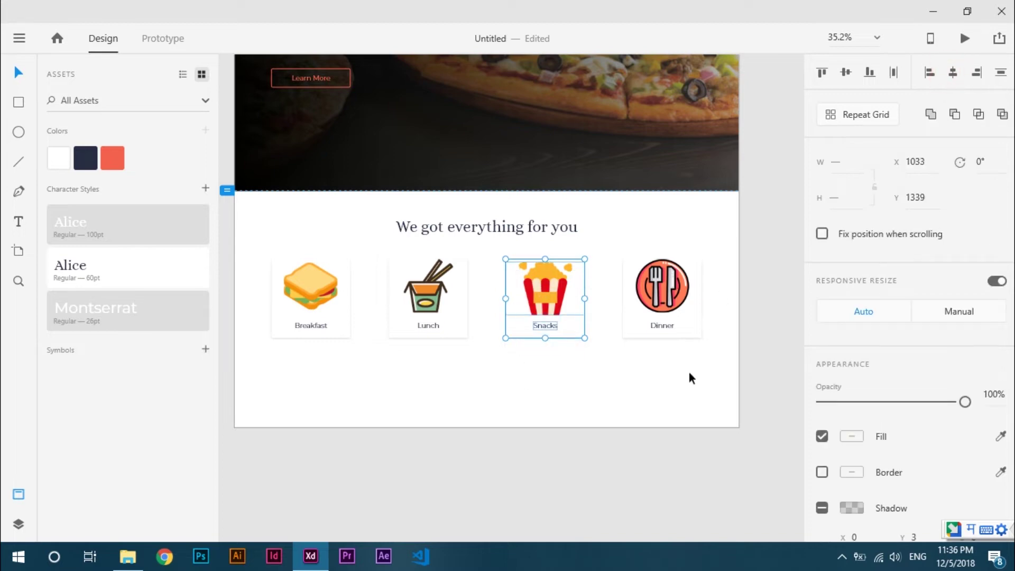
{"action": "left_click_drag", "start_coordinate": [708, 395], "coordinate": [655, 304]}
{"action": "left_click", "coordinate": [952, 73]}
Step: Move all four cards together up 40 px towards the section heading
{"action": "left_click", "coordinate": [490, 389]}
{"action": "left_click_drag", "start_coordinate": [256, 265], "coordinate": [724, 331]}
{"action": "key", "text": "shift+Up"}
{"action": "key", "text": "shift+Up"}
{"action": "key", "text": "shift+Up"}
{"action": "key", "text": "shift+Up"}
{"action": "left_click", "coordinate": [526, 392]}
{"action": "left_click", "coordinate": [417, 390]}
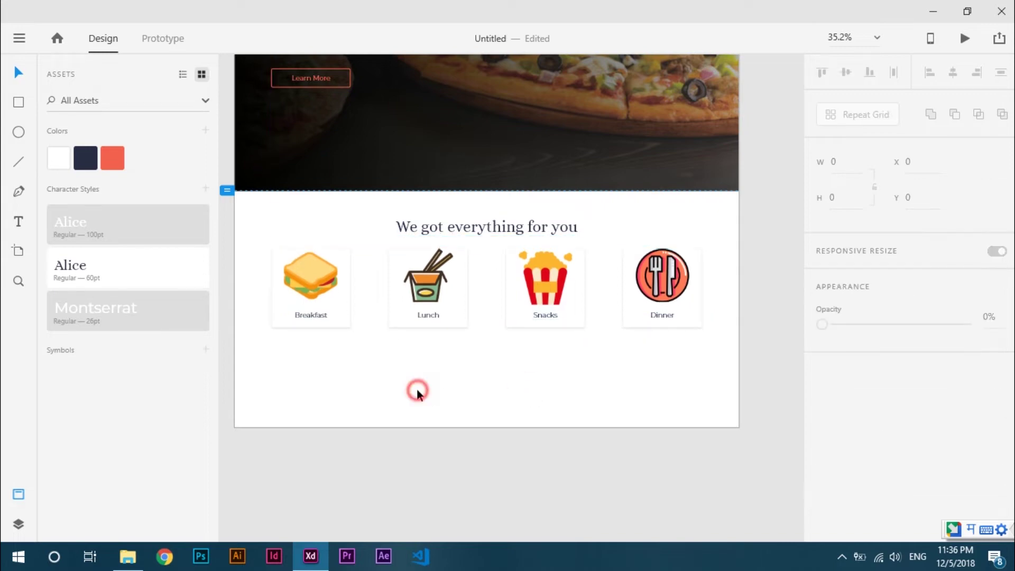
Step: Extend the Home artboard downward to a height of about 2816
{"action": "scroll", "coordinate": [340, 333], "scroll_direction": "down", "scroll_amount": 3}
{"action": "right_click", "coordinate": [341, 333]}
{"action": "left_click", "coordinate": [289, 76]}
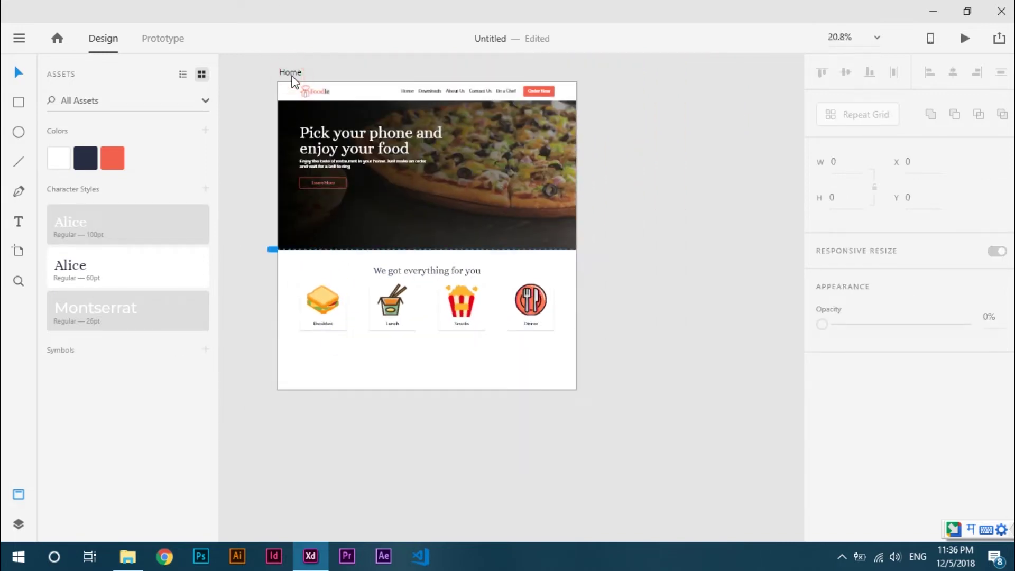
{"action": "left_click", "coordinate": [290, 73]}
{"action": "left_click_drag", "start_coordinate": [426, 391], "coordinate": [428, 520]}
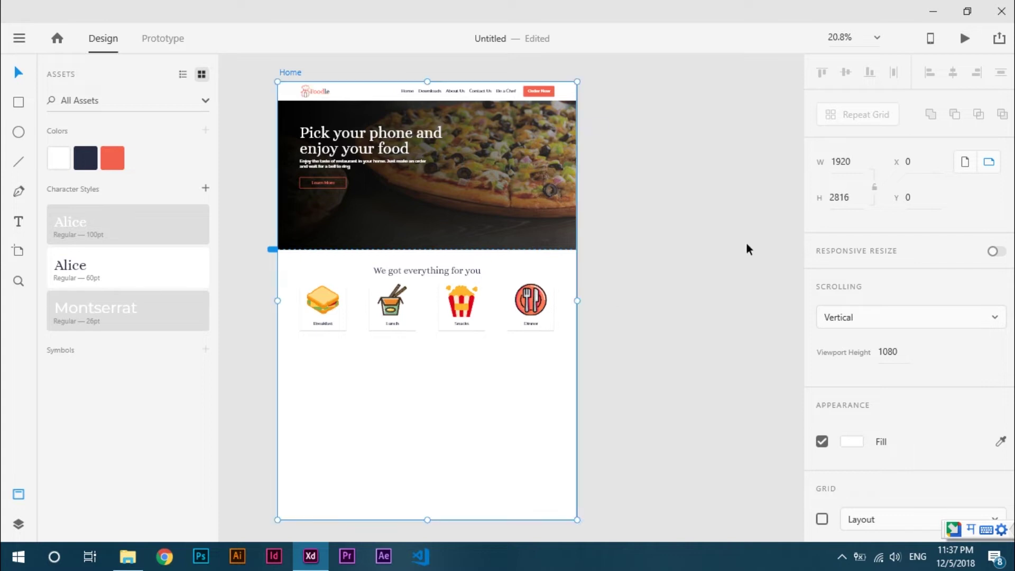
{"action": "left_click", "coordinate": [430, 367]}
Step: Draw a rectangle about 1920 × 605 across the artboard below the cards at Y 1699, filled navy without a border
{"action": "scroll", "coordinate": [414, 288], "scroll_direction": "up", "scroll_amount": 1}
{"action": "left_click", "coordinate": [19, 102]}
{"action": "mouse_move", "coordinate": [278, 367]}
{"action": "left_mouse_down"}
{"action": "mouse_move", "coordinate": [525, 421]}
{"action": "mouse_move", "coordinate": [576, 459]}
{"action": "left_mouse_up"}
{"action": "key", "text": "Up"}
{"action": "key", "text": "Up"}
{"action": "key", "text": "Up"}
{"action": "key", "text": "shift+Up"}
{"action": "key", "text": "shift+Up"}
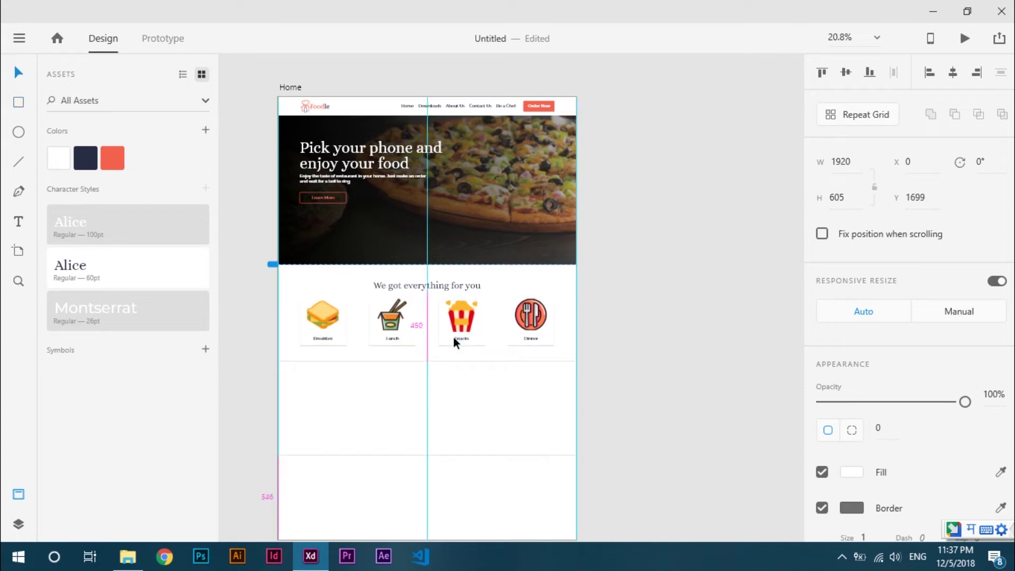
{"action": "left_click", "coordinate": [90, 167]}
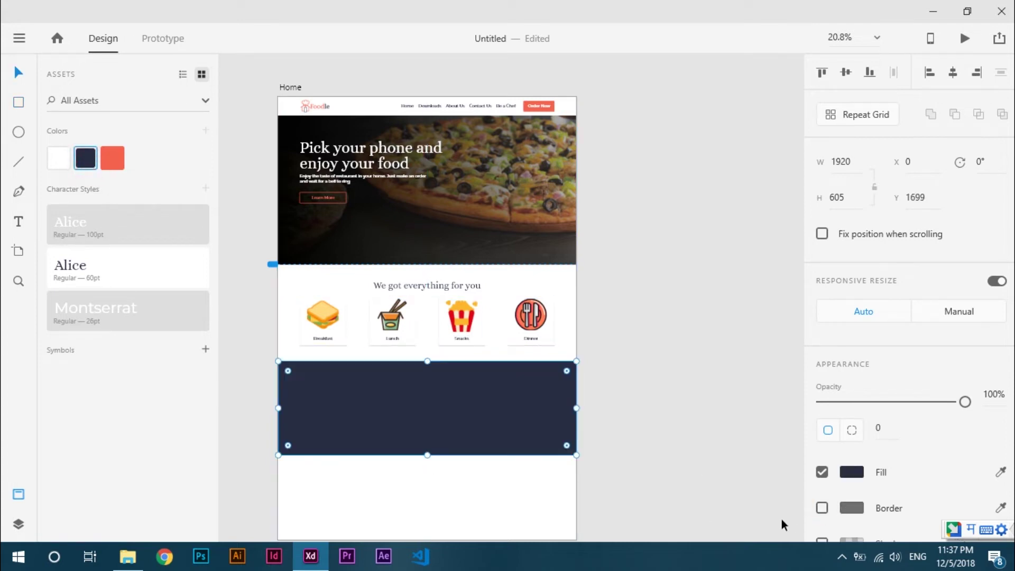
{"action": "left_click", "coordinate": [668, 486]}
{"action": "left_click", "coordinate": [915, 559]}
{"action": "left_click", "coordinate": [883, 483]}
{"action": "left_click", "coordinate": [915, 559]}
{"action": "left_click", "coordinate": [888, 435]}
Step: Copy the "We got everything for you" heading in white onto the navy band and position it at Y 1799
{"action": "left_click_drag", "start_coordinate": [426, 285], "coordinate": [424, 390]}
{"action": "left_click", "coordinate": [62, 160]}
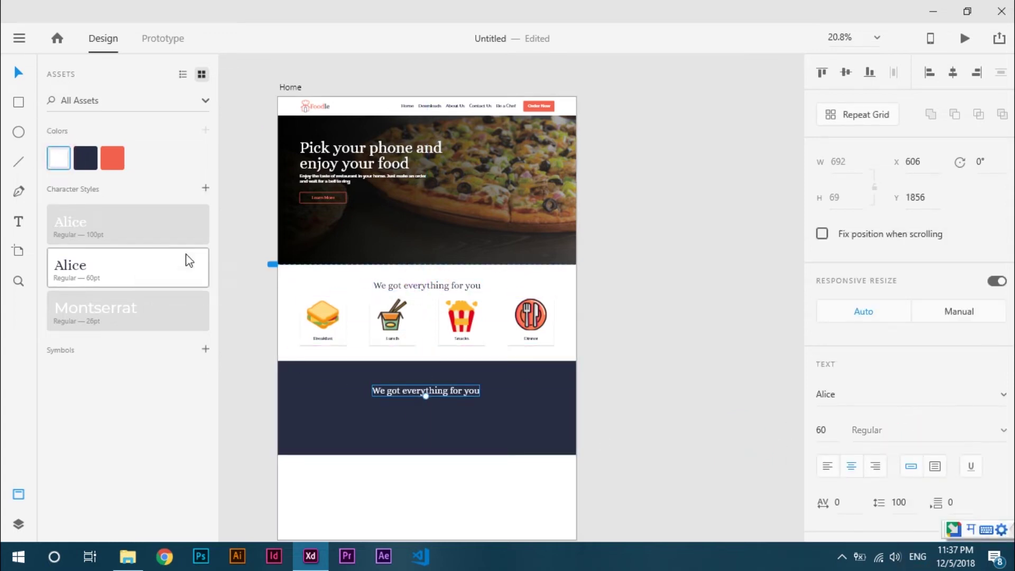
{"action": "key", "text": "Down"}
{"action": "key", "text": "Down"}
{"action": "key", "text": "shift+Up"}
{"action": "key", "text": "shift+Up"}
{"action": "key", "text": "shift+Up"}
{"action": "key", "text": "shift+Up"}
{"action": "key", "text": "shift+Up"}
{"action": "key", "text": "shift+Up"}
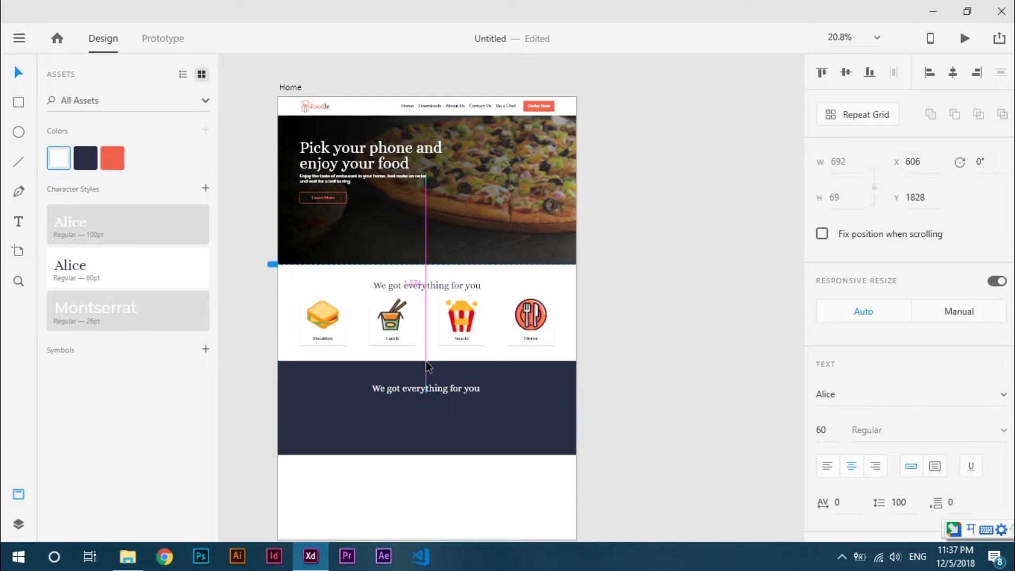
{"action": "key", "text": "alt"}
{"action": "key", "text": "Down"}
Step: Replace the copied heading's text with "App available one store"
{"action": "double_click", "coordinate": [398, 382]}
{"action": "key", "text": "ctrl+a"}
{"action": "type", "text": "A"}
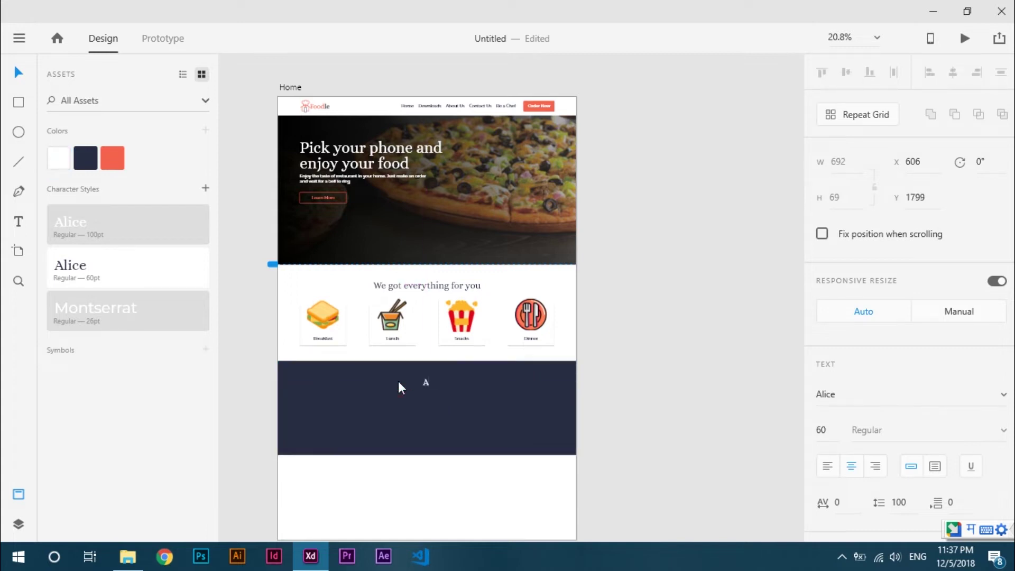
{"action": "type", "text": "pp available one store"}
{"action": "key", "text": "Escape"}
Step: Bring the App Store and Google Play badge images from the Assests folder onto the navy band and align their vertical middles
{"action": "left_click", "coordinate": [128, 556]}
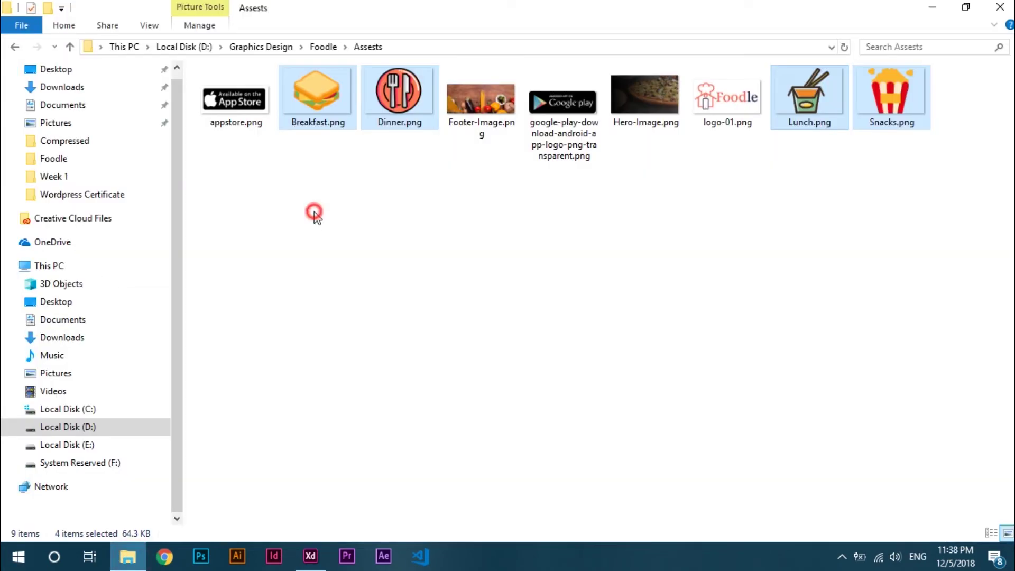
{"action": "left_click", "coordinate": [236, 97]}
{"action": "left_click", "coordinate": [594, 109], "text": "ctrl"}
{"action": "left_click_drag", "start_coordinate": [594, 109], "coordinate": [693, 390]}
{"action": "left_click_drag", "start_coordinate": [765, 418], "coordinate": [496, 431]}
{"action": "left_click", "coordinate": [844, 72]}
{"action": "left_click", "coordinate": [629, 365]}
Step: Correct the navy band's heading to read "App available on store"
{"action": "key", "text": "z"}
{"action": "key", "text": "v"}
{"action": "double_click", "coordinate": [577, 179]}
{"action": "key", "text": "BackSpace"}
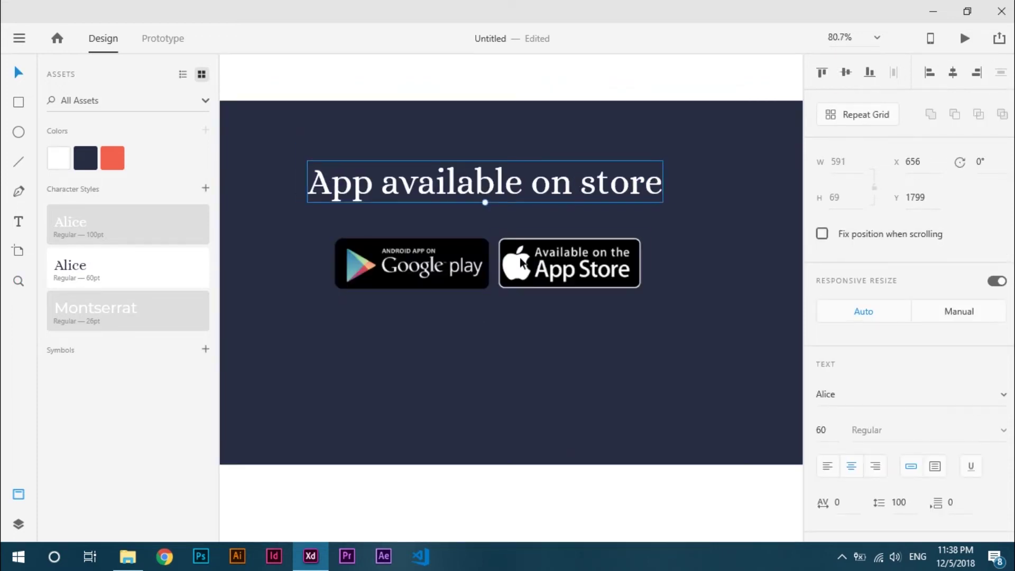
Step: Check the spacing of the two store badges relative to the heading and to each other
{"action": "left_click", "coordinate": [465, 254]}
{"action": "left_click", "coordinate": [524, 277], "text": "shift"}
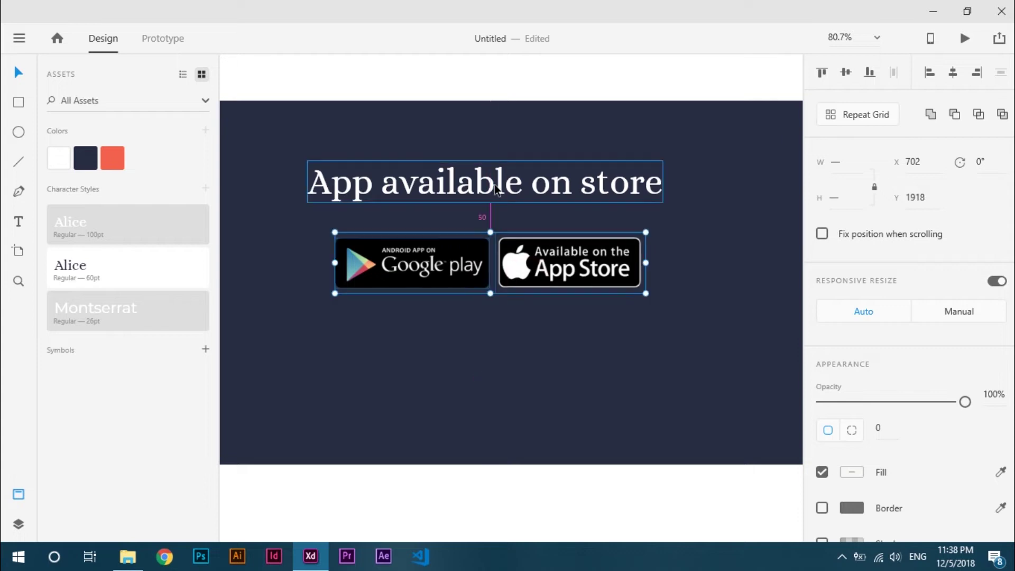
{"action": "left_click", "coordinate": [468, 407]}
{"action": "left_click", "coordinate": [453, 281]}
{"action": "left_click", "coordinate": [521, 259]}
{"action": "left_click", "coordinate": [431, 288]}
{"action": "left_click", "coordinate": [452, 378]}
{"action": "scroll", "coordinate": [453, 377], "scroll_direction": "down", "scroll_amount": 1}
Step: Widen the gap between the badges by moving Google Play 10 px left and App Store 10 px right
{"action": "left_click", "coordinate": [436, 285]}
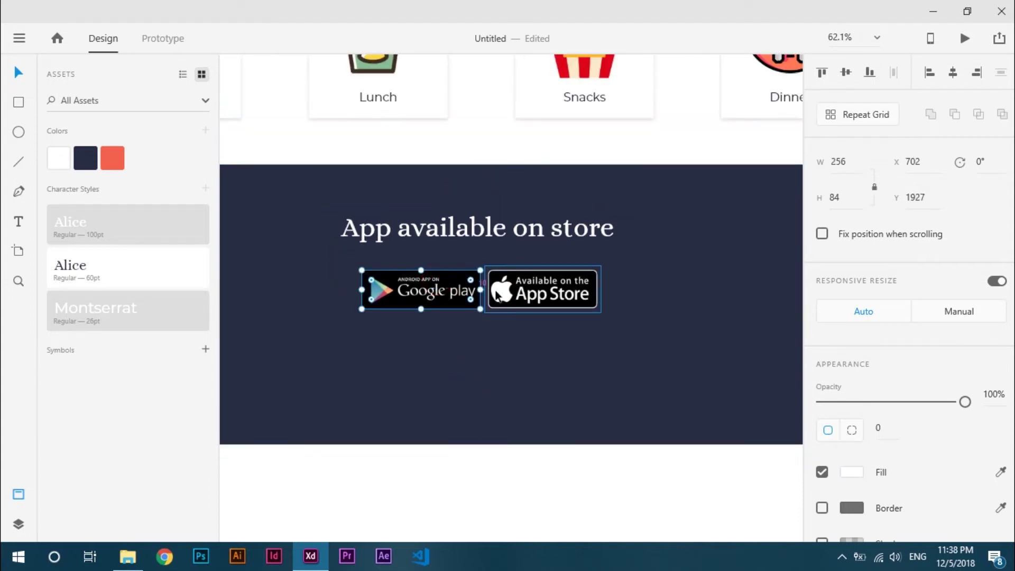
{"action": "key", "text": "shift+Left"}
{"action": "left_click", "coordinate": [508, 296]}
{"action": "key", "text": "shift+Right"}
{"action": "left_click", "coordinate": [445, 492]}
{"action": "left_click", "coordinate": [456, 403]}
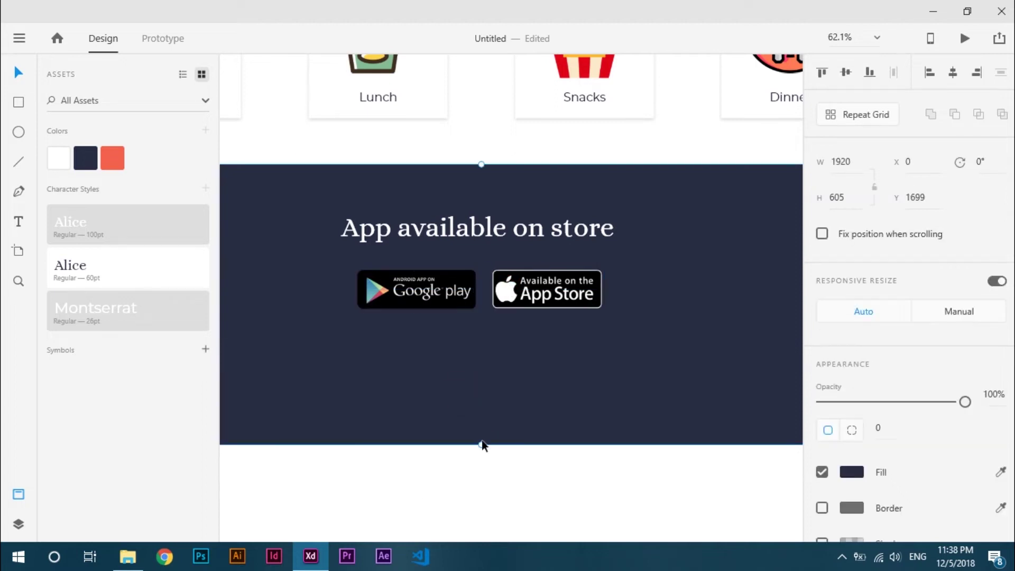
Step: Group the two store badges and shift them vertically to Y 1888, beneath the heading
{"action": "left_click", "coordinate": [512, 296]}
{"action": "left_click", "coordinate": [423, 295], "text": "shift"}
{"action": "key", "text": "shift+Down"}
{"action": "key", "text": "shift+Down"}
{"action": "key", "text": "shift+Down"}
{"action": "key", "text": "shift+Down"}
{"action": "key", "text": "shift+Down"}
{"action": "key", "text": "alt"}
{"action": "key", "text": "shift+Up"}
{"action": "key", "text": "shift+Up"}
{"action": "key", "text": "shift+Up"}
{"action": "key", "text": "shift+Up"}
{"action": "key", "text": "shift+Up"}
{"action": "key", "text": "shift+Up"}
{"action": "key", "text": "shift+Up"}
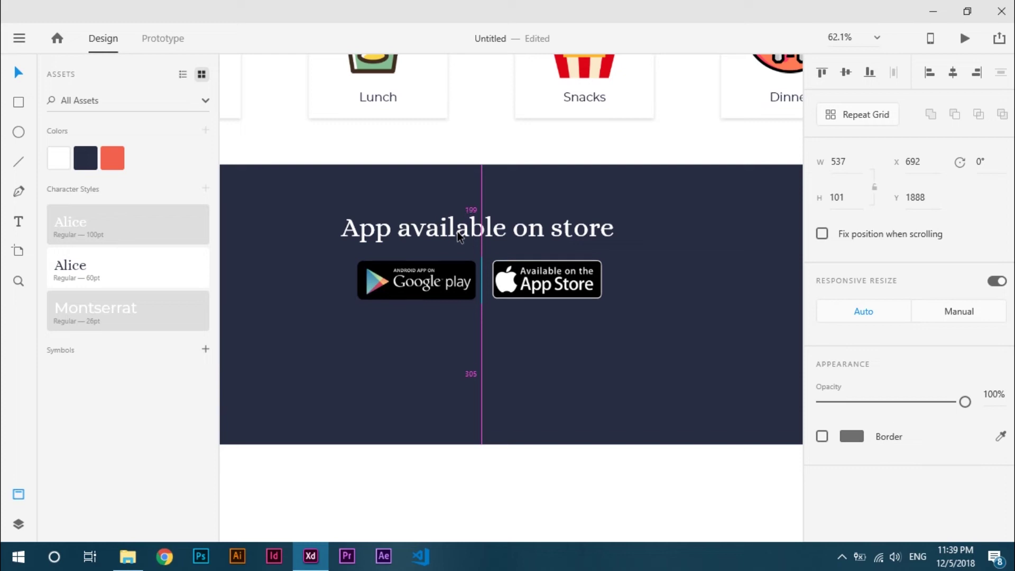
Step: Add two lines of white text below the badges: "Always on the go." and "Food whenever and hereever you want it!"
{"action": "key", "text": "t"}
{"action": "left_click", "coordinate": [362, 323]}
{"action": "type", "text": "Always on the go"}
{"action": "key", "text": "BackSpace"}
{"action": "type", "text": "o."}
{"action": "key", "text": "Return"}
{"action": "type", "text": "Pood whenever and hereeve"}
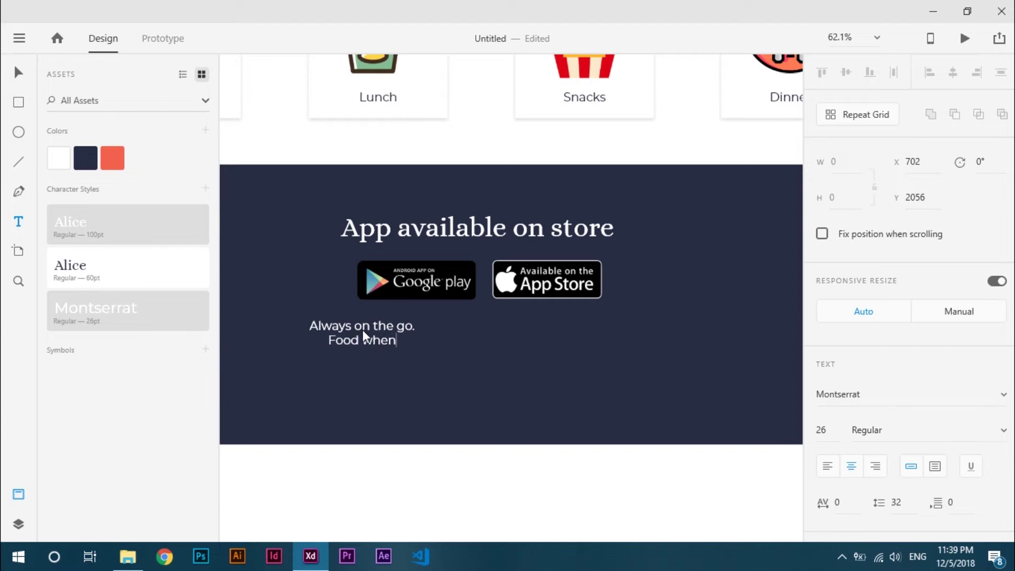
{"action": "type", "text": "r you want it!"}
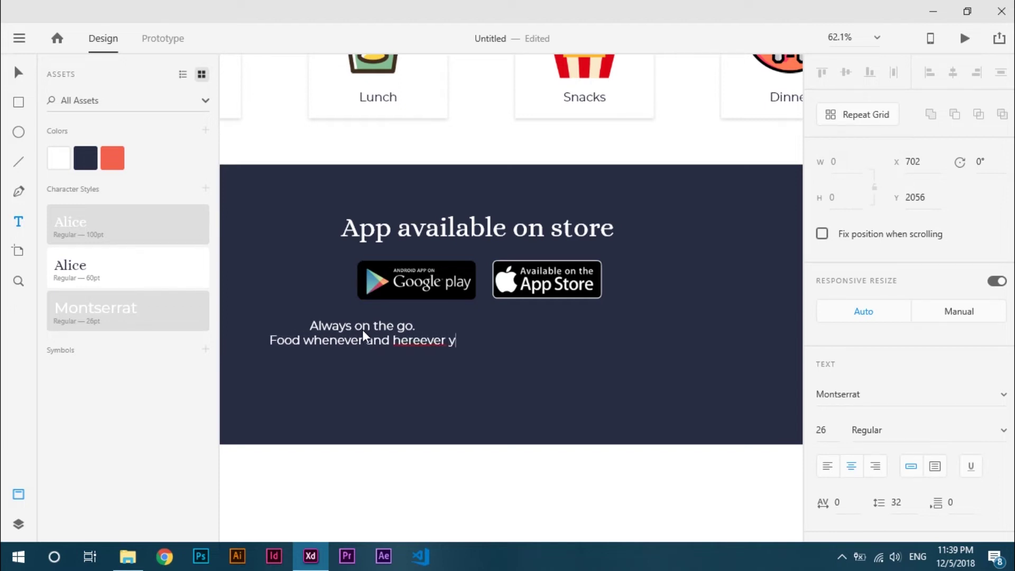
Step: Correct the tagline's second line to "Food whenever and wherever you want it!" and move the text centrally beneath the store badges
{"action": "key", "text": "Escape"}
{"action": "left_click", "coordinate": [376, 343]}
{"action": "key", "text": "Left"}
{"action": "key", "text": "Left"}
{"action": "type", "text": "w"}
{"action": "key", "text": "Right"}
{"action": "key", "text": "Right"}
{"action": "key", "text": "Right"}
{"action": "key", "text": "Right"}
{"action": "key", "text": "BackSpace"}
{"action": "key", "text": "Escape"}
{"action": "left_click_drag", "start_coordinate": [376, 343], "coordinate": [478, 333]}
Step: Shorten the navy app-store rectangle from its lower edge to about 476 px high
{"action": "left_click", "coordinate": [494, 355]}
{"action": "left_click_drag", "start_coordinate": [479, 445], "coordinate": [481, 385]}
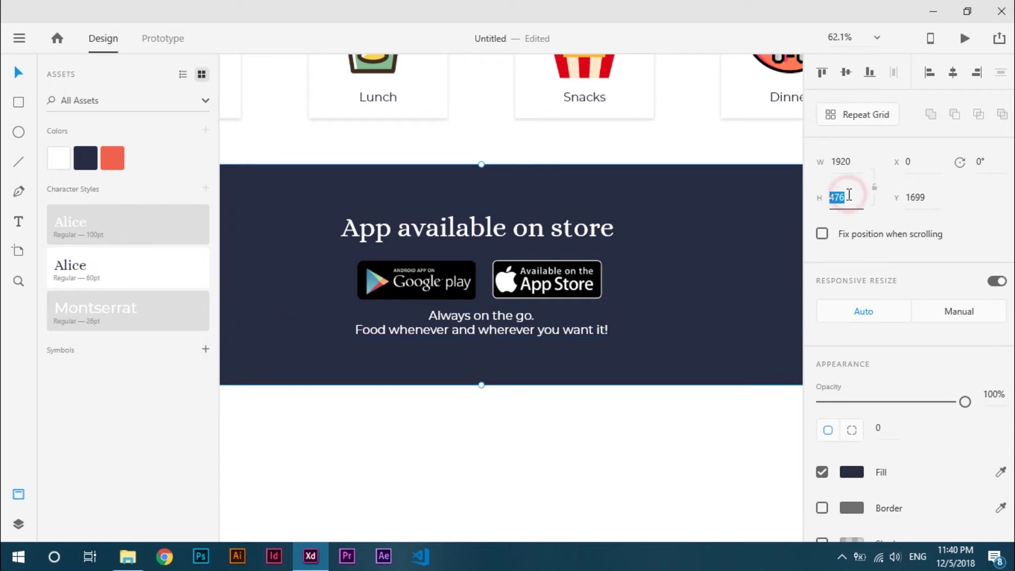
{"action": "left_click", "coordinate": [456, 464]}
Step: Place the pasta-and-vegetables photo from File Explorer along the artboard's bottom edge, behind the navy section
{"action": "scroll", "coordinate": [470, 417], "scroll_direction": "down", "scroll_amount": 3}
{"action": "scroll", "coordinate": [470, 420], "scroll_direction": "down", "scroll_amount": 2}
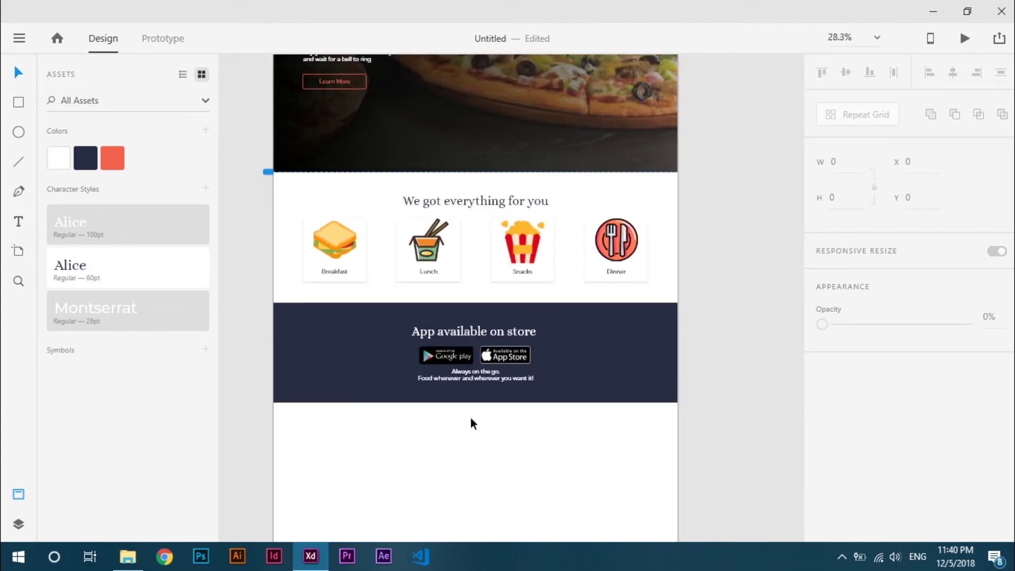
{"action": "scroll", "coordinate": [470, 420], "scroll_direction": "down", "scroll_amount": 2}
{"action": "left_click", "coordinate": [138, 556]}
{"action": "left_click", "coordinate": [473, 109]}
{"action": "left_click_drag", "start_coordinate": [473, 109], "coordinate": [364, 325]}
{"action": "left_click", "coordinate": [871, 72]}
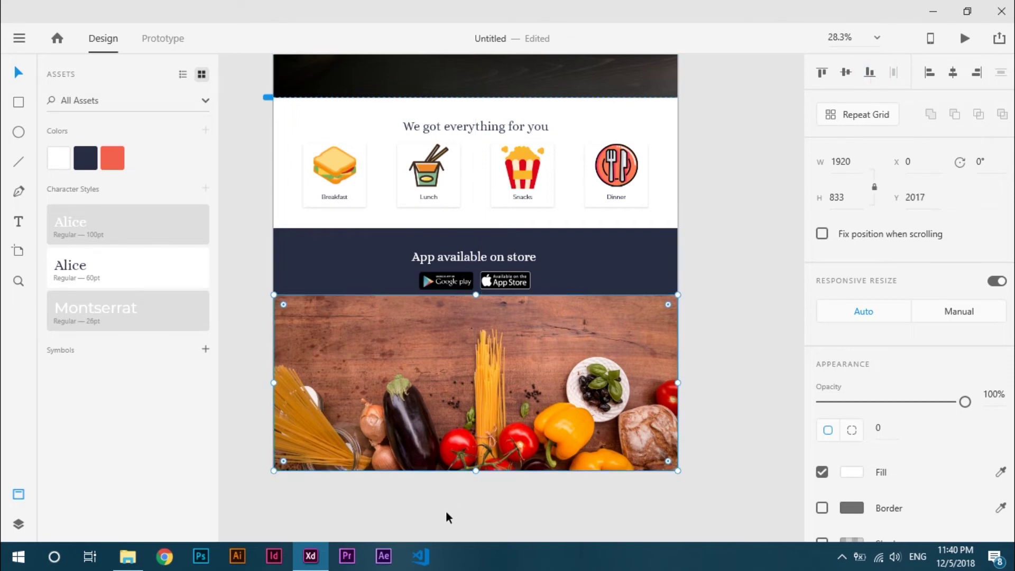
{"action": "key", "text": "ctrl+shift+["}
{"action": "left_click", "coordinate": [350, 490]}
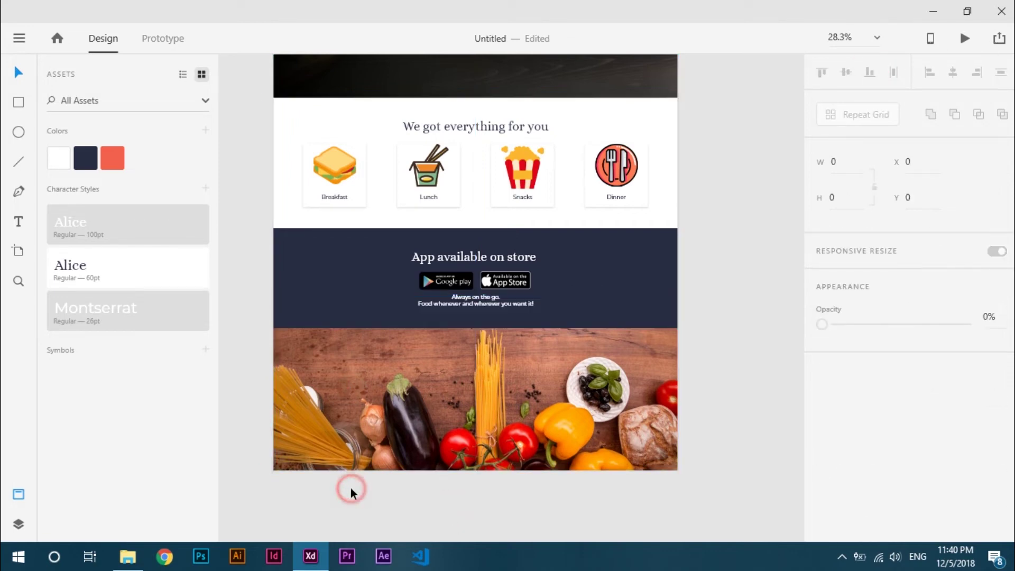
Step: Draw a borderless 1920 × 350 px rectangle over the photo, directly beneath the navy section
{"action": "left_click", "coordinate": [19, 104]}
{"action": "left_click_drag", "start_coordinate": [273, 327], "coordinate": [681, 403]}
{"action": "type", "text": "1920"}
{"action": "key", "text": "Return"}
{"action": "type", "text": "350"}
{"action": "key", "text": "Return"}
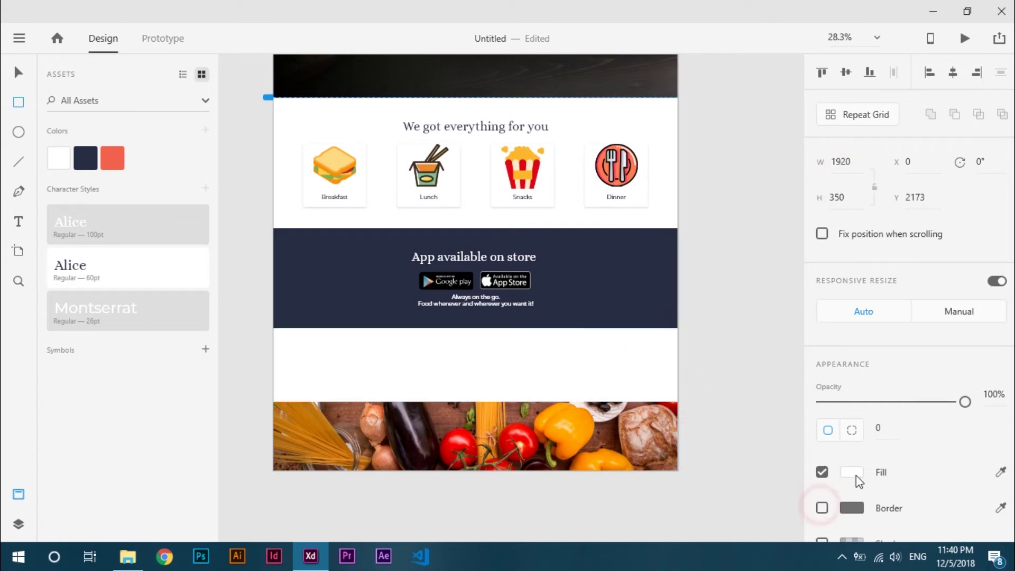
Step: Fill the new rectangle with a linear gradient of navy #282C42 fading from full opacity to 0% at its lower end
{"action": "left_click", "coordinate": [851, 472]}
{"action": "left_click", "coordinate": [693, 309]}
{"action": "left_click", "coordinate": [657, 363]}
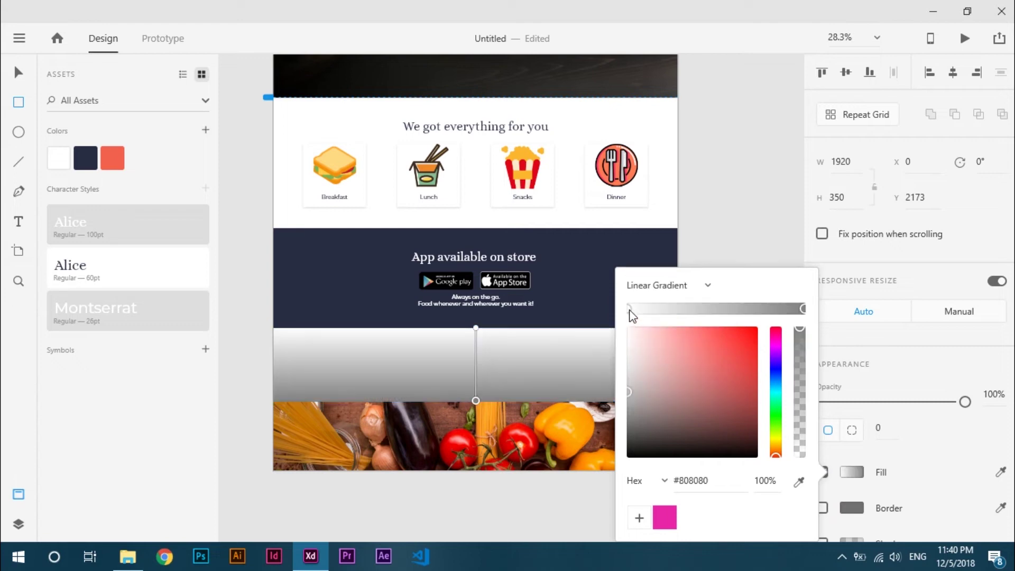
{"action": "left_click", "coordinate": [799, 482]}
{"action": "left_click", "coordinate": [578, 252]}
{"action": "left_click", "coordinate": [803, 309]}
{"action": "left_click", "coordinate": [799, 482]}
{"action": "left_click", "coordinate": [580, 258]}
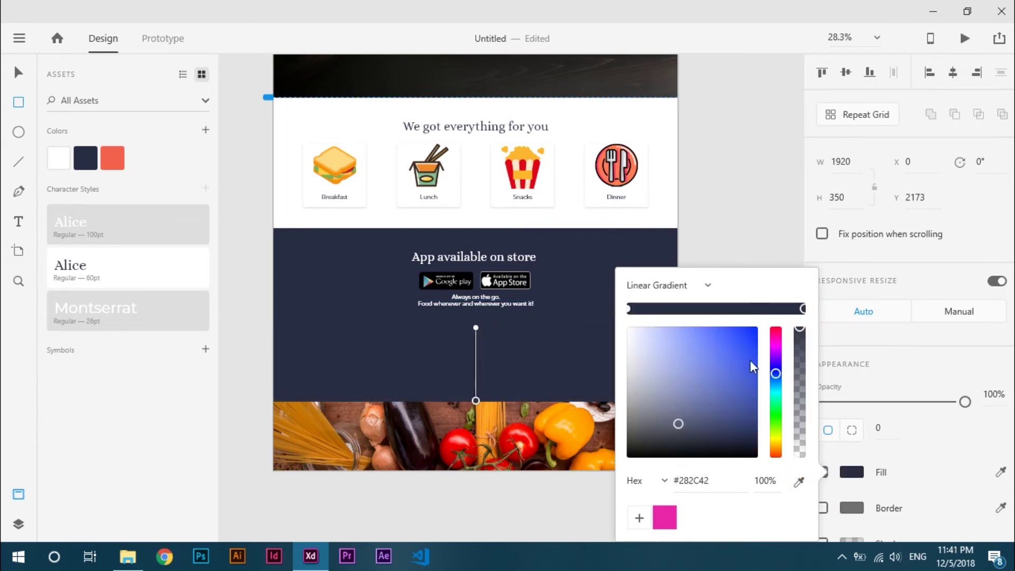
{"action": "left_click_drag", "start_coordinate": [800, 330], "coordinate": [798, 478]}
{"action": "left_click", "coordinate": [423, 332]}
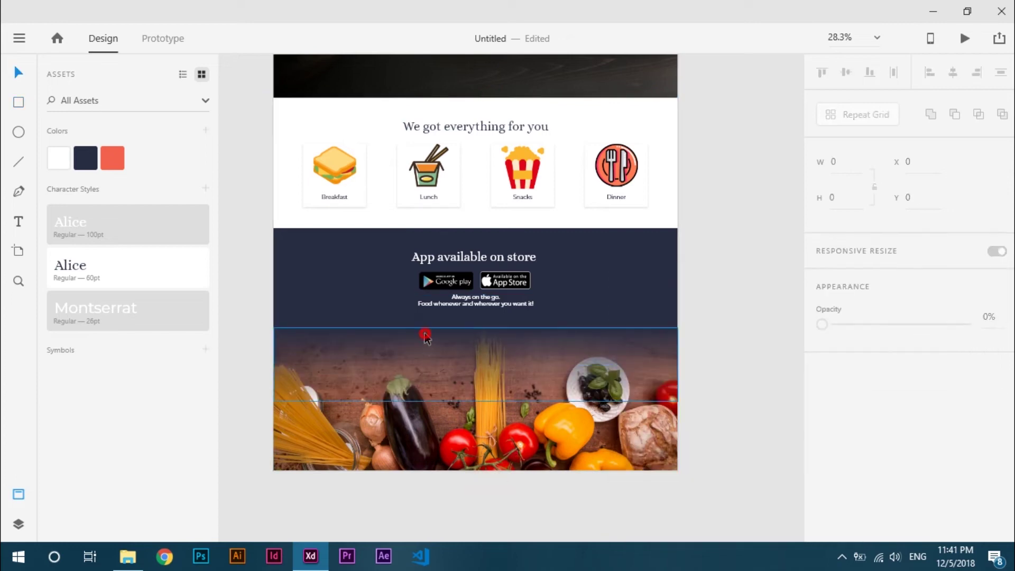
Step: Extend the gradient rectangle to about 677 px high over the whole photo and stretch the gradient's transparent end below it
{"action": "left_click_drag", "start_coordinate": [475, 402], "coordinate": [477, 474]}
{"action": "key", "text": "ctrl+z"}
{"action": "left_click", "coordinate": [851, 471]}
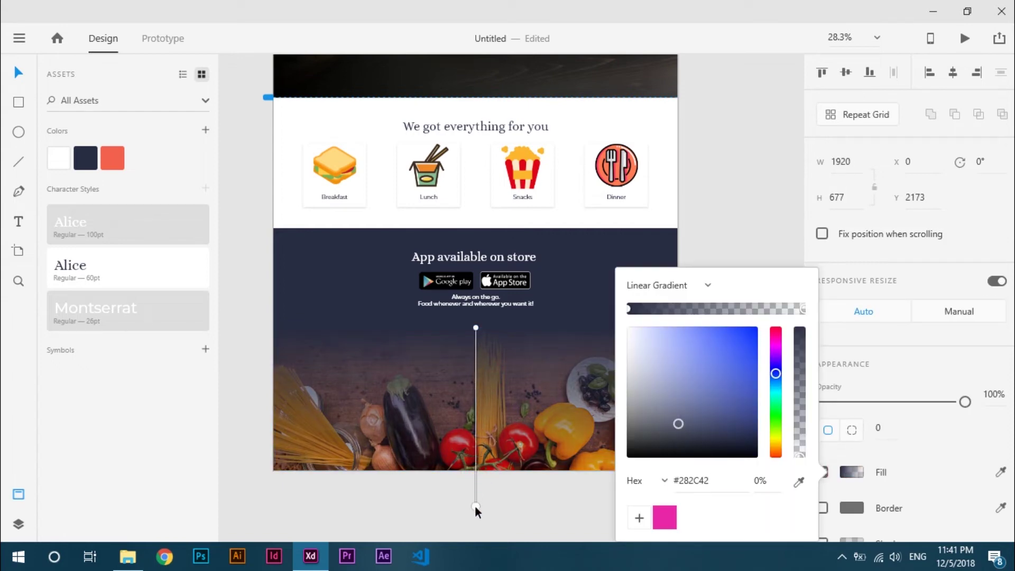
{"action": "left_click", "coordinate": [506, 516]}
Step: Add the white text "WE'RE FOODLE" over the footer photo and duplicate it into three lines beneath
{"action": "scroll", "coordinate": [519, 494], "scroll_direction": "down", "scroll_amount": 2}
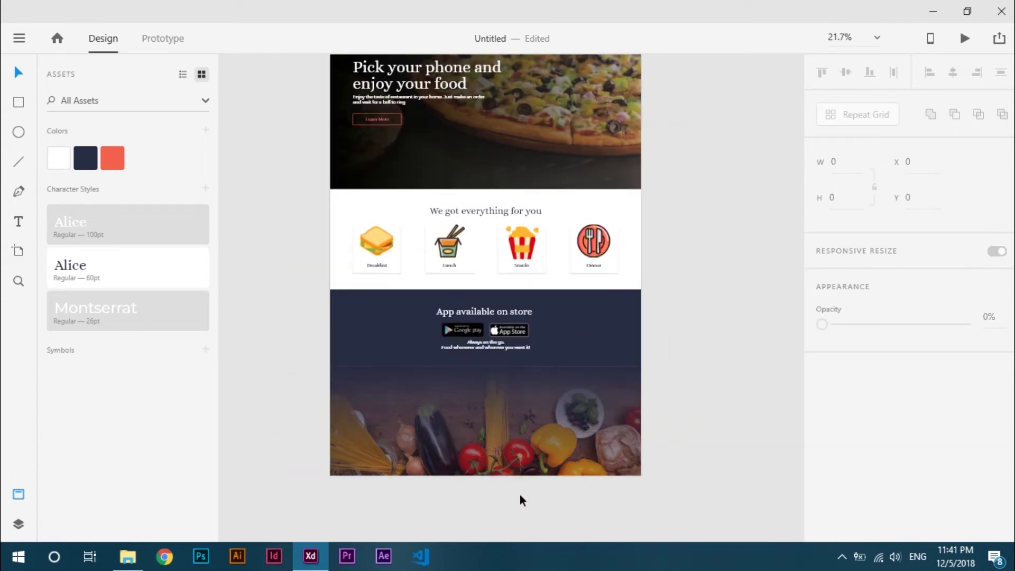
{"action": "left_click_drag", "start_coordinate": [301, 357], "coordinate": [649, 480]}
{"action": "key", "text": "v"}
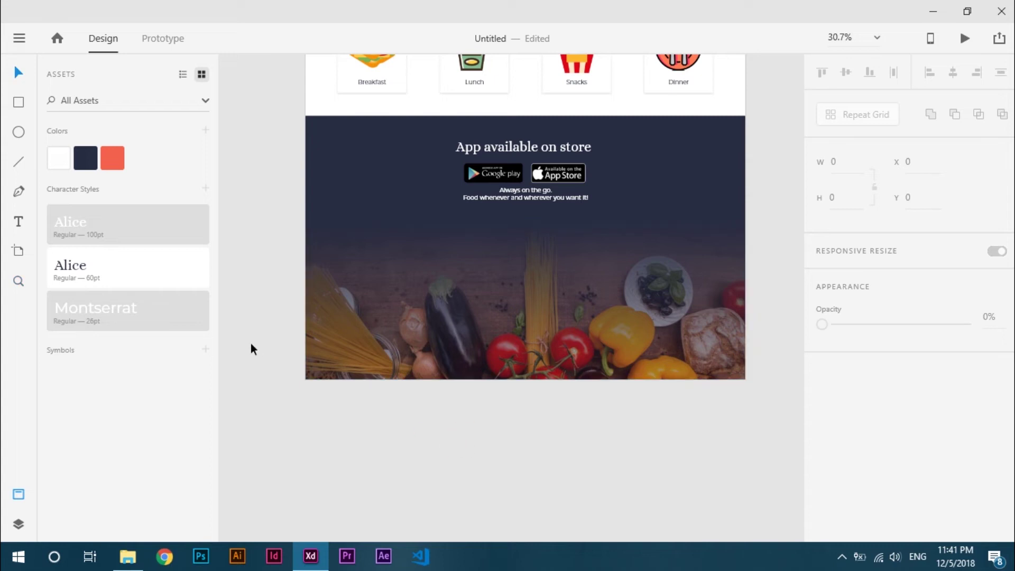
{"action": "left_click", "coordinate": [401, 256]}
{"action": "type", "text": "WE"}
{"action": "type", "text": "'RE FOOD"}
{"action": "type", "text": "DLE"}
{"action": "key", "text": "Escape"}
{"action": "left_click_drag", "start_coordinate": [402, 256], "coordinate": [414, 281]}
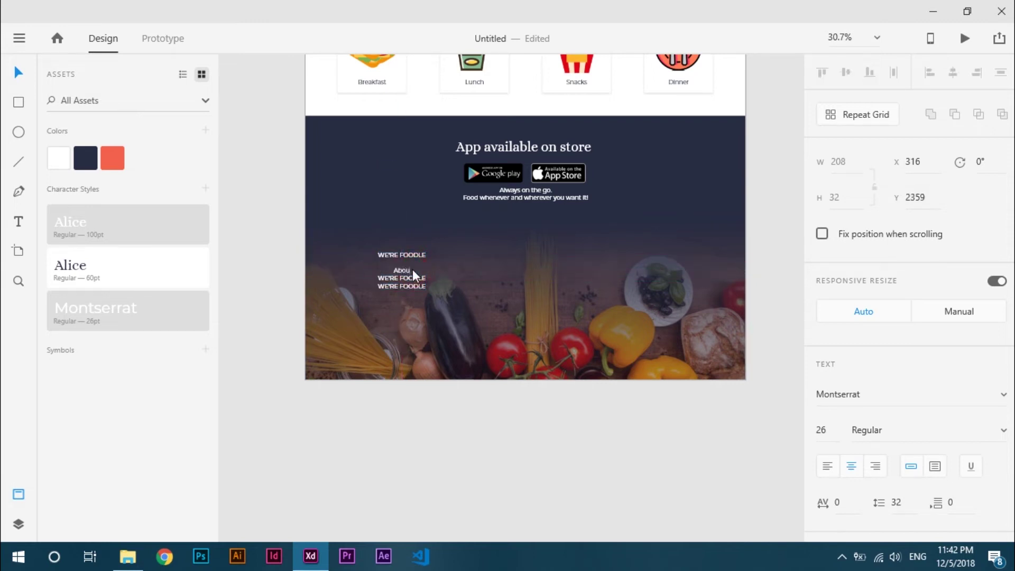
Step: Change the three copied lines to "About Us", "Available Areas" and "Delivery Charges"
{"action": "type", "text": "s"}
{"action": "left_click", "coordinate": [408, 279]}
{"action": "type", "text": "eas"}
{"action": "key", "text": "Escape"}
{"action": "type", "text": "Charges"}
{"action": "key", "text": "Escape"}
Step: Set the four footer text lines to left alignment and line up their left edges
{"action": "key", "text": "z"}
{"action": "left_click_drag", "start_coordinate": [345, 228], "coordinate": [489, 323]}
{"action": "left_click", "coordinate": [446, 309], "text": "shift"}
{"action": "left_click", "coordinate": [445, 285], "text": "shift"}
{"action": "left_click", "coordinate": [459, 229], "text": "shift"}
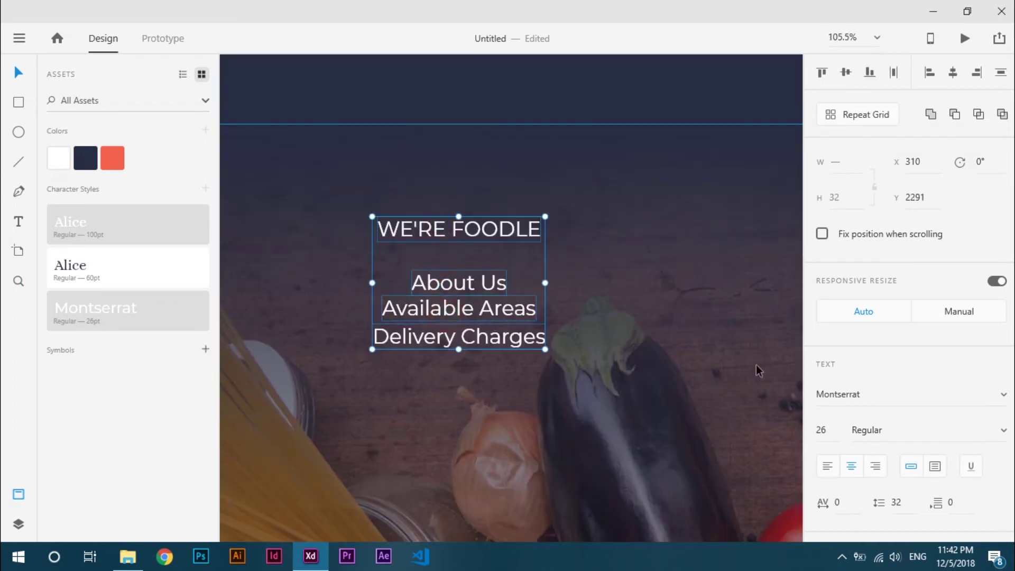
{"action": "left_click", "coordinate": [827, 465]}
{"action": "left_click", "coordinate": [930, 73]}
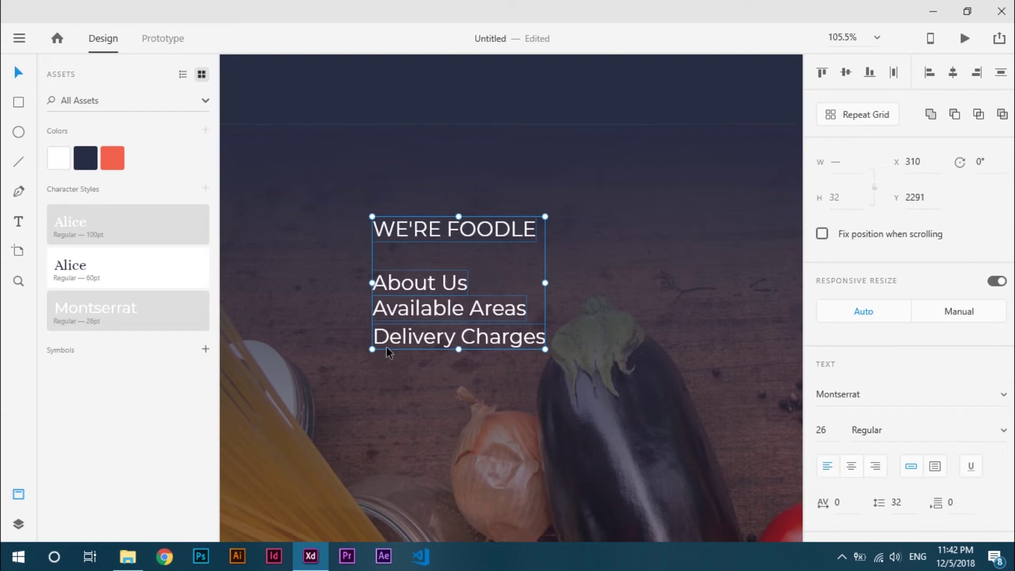
{"action": "left_click", "coordinate": [378, 356]}
Step: Tighten the heading gap by moving "WE'RE FOODLE" down 6 px and "About Us" up 20 px
{"action": "left_click", "coordinate": [432, 233]}
{"action": "key", "text": "alt+Down"}
{"action": "key", "text": "Down"}
{"action": "key", "text": "Down"}
{"action": "key", "text": "Down"}
{"action": "key", "text": "Down"}
{"action": "key", "text": "Down"}
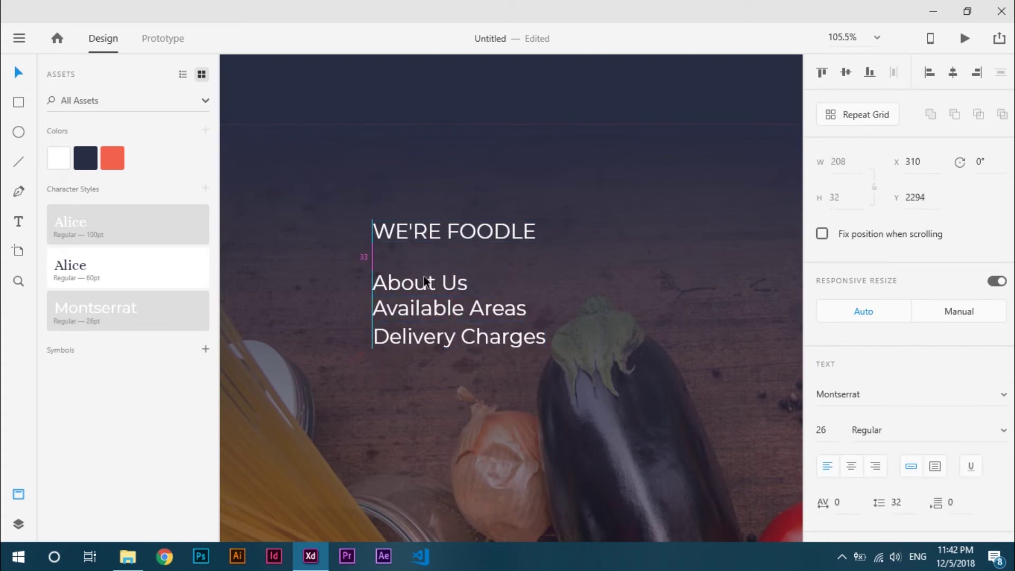
{"action": "left_click", "coordinate": [423, 276]}
{"action": "key", "text": "shift+Up"}
{"action": "key", "text": "shift+Up"}
Step: Move "Available Areas" up 20 px and "Delivery Charges" up 24 px to close up the list
{"action": "left_click", "coordinate": [418, 308]}
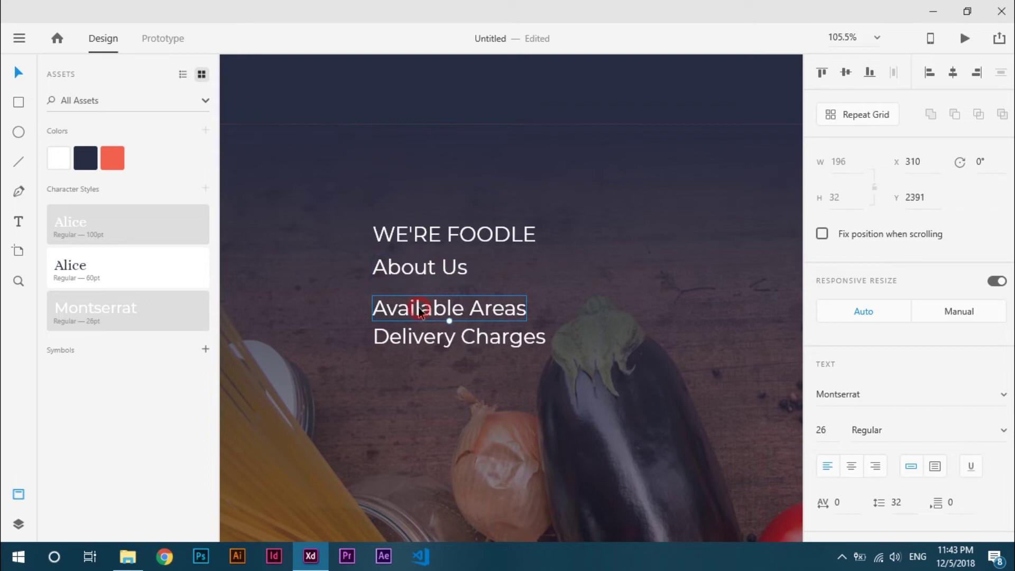
{"action": "key", "text": "shift+Up"}
{"action": "key", "text": "shift+Up"}
{"action": "key", "text": "shift+Up"}
{"action": "key", "text": "shift+Down"}
{"action": "left_click", "coordinate": [414, 342]}
{"action": "key", "text": "shift+Up"}
{"action": "key", "text": "shift+Up"}
{"action": "key", "text": "Up"}
{"action": "key", "text": "Up"}
{"action": "key", "text": "Up"}
{"action": "key", "text": "Up"}
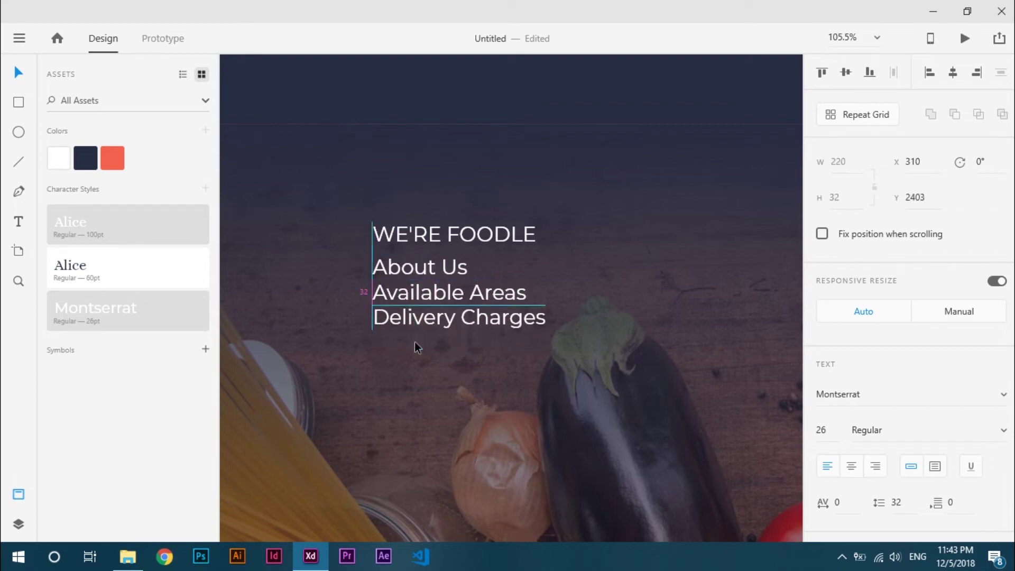
Step: Set the opacity of "About Us", "Available Areas" and "Delivery Charges" to 80%
{"action": "left_click", "coordinate": [414, 276], "text": "shift"}
{"action": "left_click", "coordinate": [415, 292], "text": "shift"}
{"action": "scroll", "coordinate": [981, 438], "scroll_direction": "down", "scroll_amount": 4}
{"action": "left_click", "coordinate": [986, 361]}
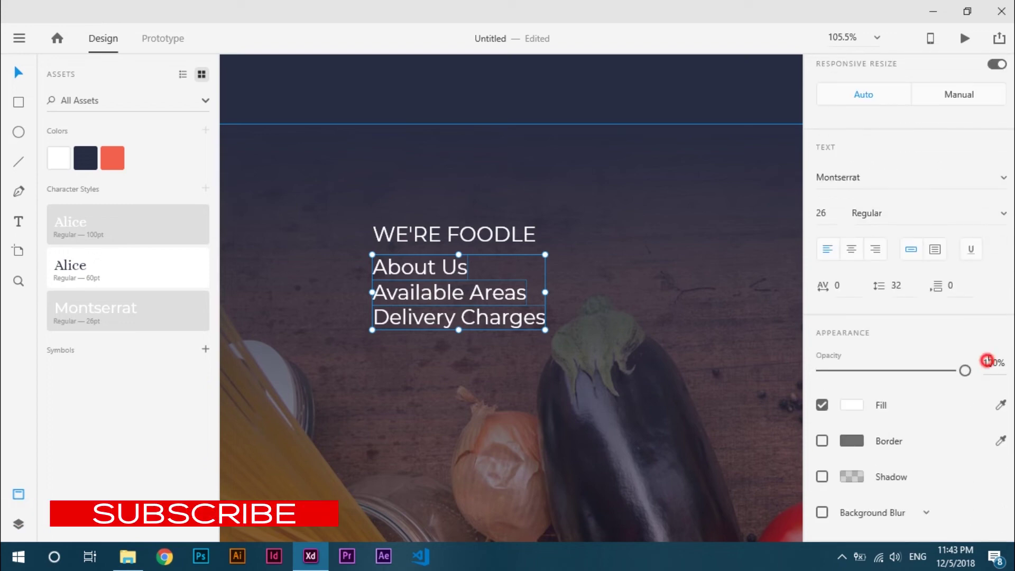
{"action": "type", "text": "80"}
{"action": "key", "text": "Return"}
Step: Group the "WE'RE FOODLE" heading with its three link lines
{"action": "scroll", "coordinate": [569, 394], "scroll_direction": "down", "scroll_amount": 3}
{"action": "left_click", "coordinate": [491, 299], "text": "shift"}
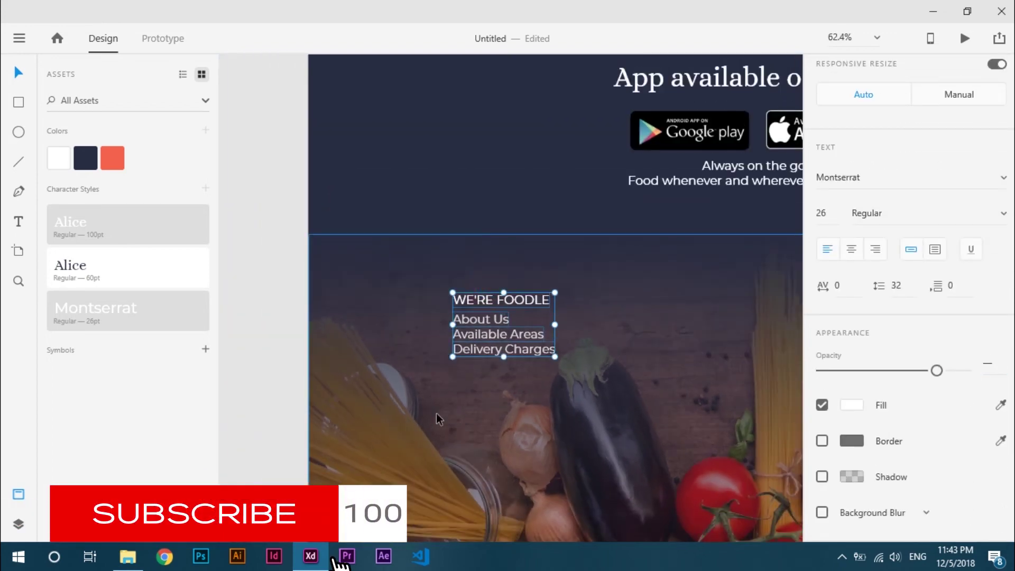
{"action": "key", "text": "ctrl+g"}
Step: Check the opacity of the paragraph text in the pizza hero section
{"action": "scroll", "coordinate": [532, 360], "scroll_direction": "down", "scroll_amount": 4}
{"action": "scroll", "coordinate": [531, 361], "scroll_direction": "up", "scroll_amount": 6}
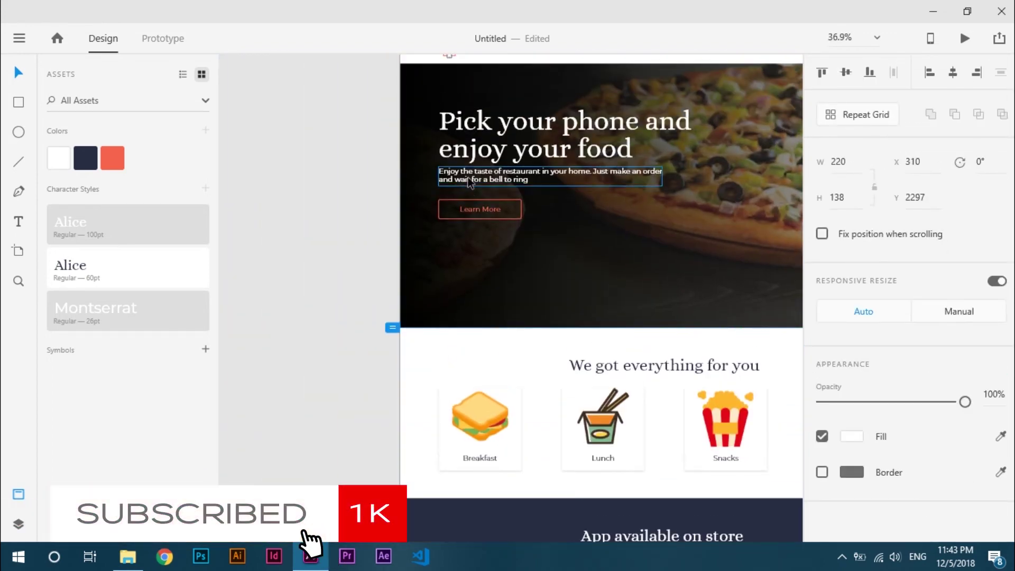
{"action": "double_click", "coordinate": [468, 182]}
{"action": "scroll", "coordinate": [995, 370], "scroll_direction": "down", "scroll_amount": 4}
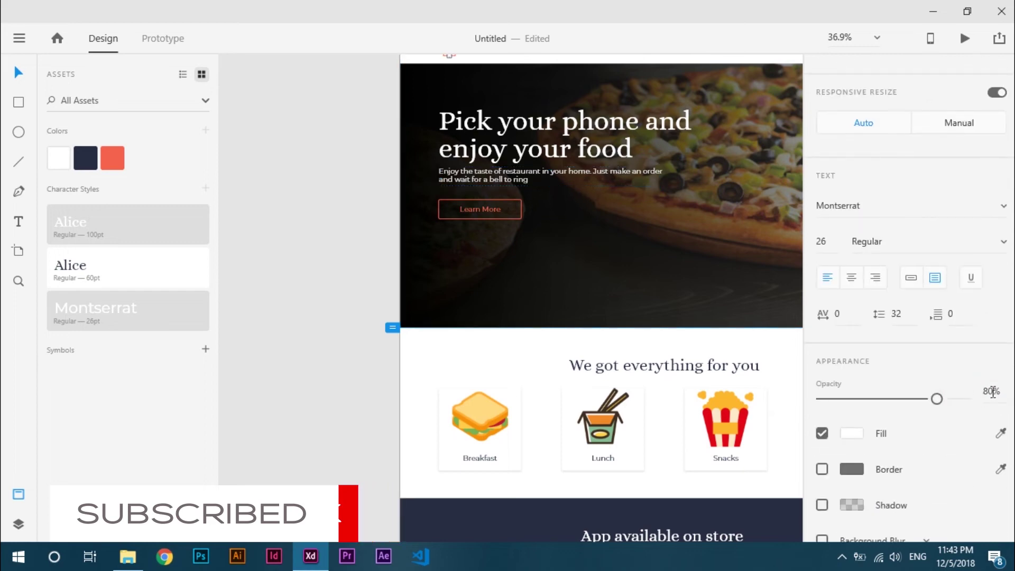
Step: Duplicate the footer link group twice across the photo, placing the copies at X 687 and X 1064
{"action": "scroll", "coordinate": [647, 366], "scroll_direction": "down", "scroll_amount": 8}
{"action": "scroll", "coordinate": [648, 366], "scroll_direction": "right", "scroll_amount": 2}
{"action": "left_click", "coordinate": [464, 338]}
{"action": "left_click_drag", "start_coordinate": [463, 338], "coordinate": [670, 338]}
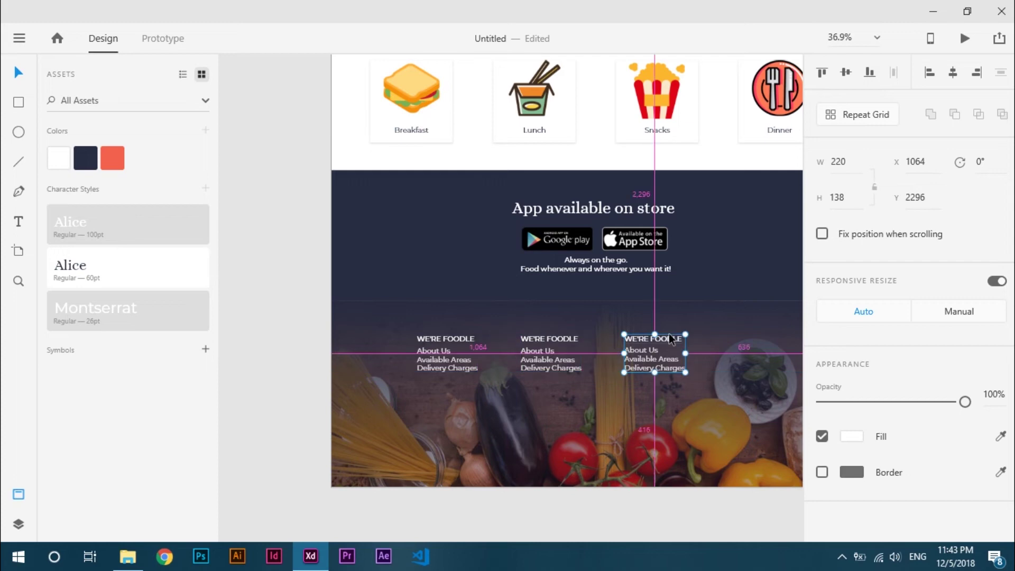
Step: Change the second footer column to the heading "GET HELP" with the lines "How To Order", "FAQs" and "Contact Us"
{"action": "left_click", "coordinate": [538, 338]}
{"action": "double_click", "coordinate": [538, 338]}
{"action": "type", "text": "get HELP"}
{"action": "double_click", "coordinate": [531, 352]}
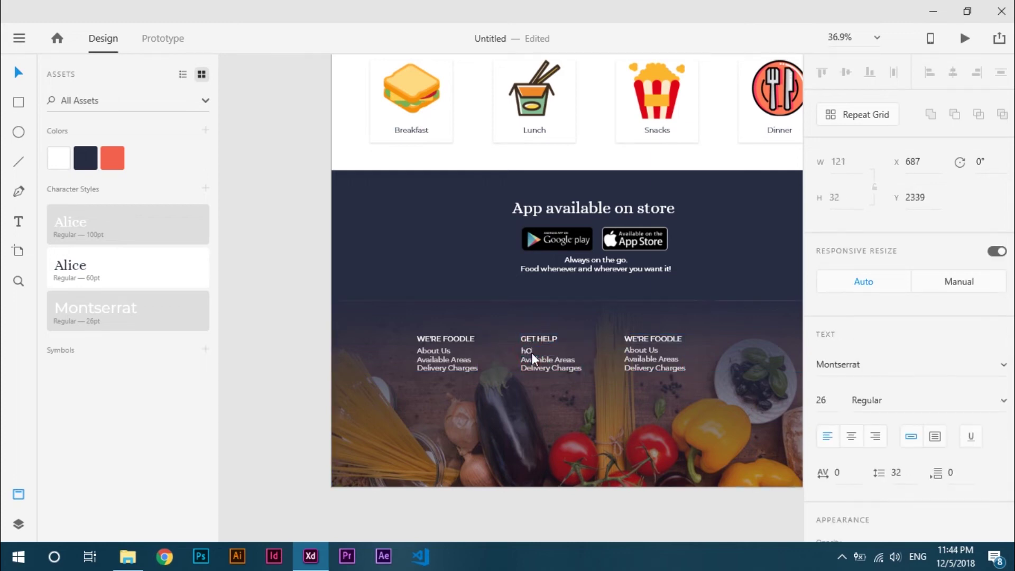
{"action": "type", "text": "How To Order"}
{"action": "double_click", "coordinate": [531, 360]}
{"action": "type", "text": "FAQs"}
{"action": "double_click", "coordinate": [559, 368]}
{"action": "type", "text": "Contact Us"}
Step: Change the third footer column to the heading "CALL US" with three placeholder phone numbers beneath it
{"action": "double_click", "coordinate": [647, 339]}
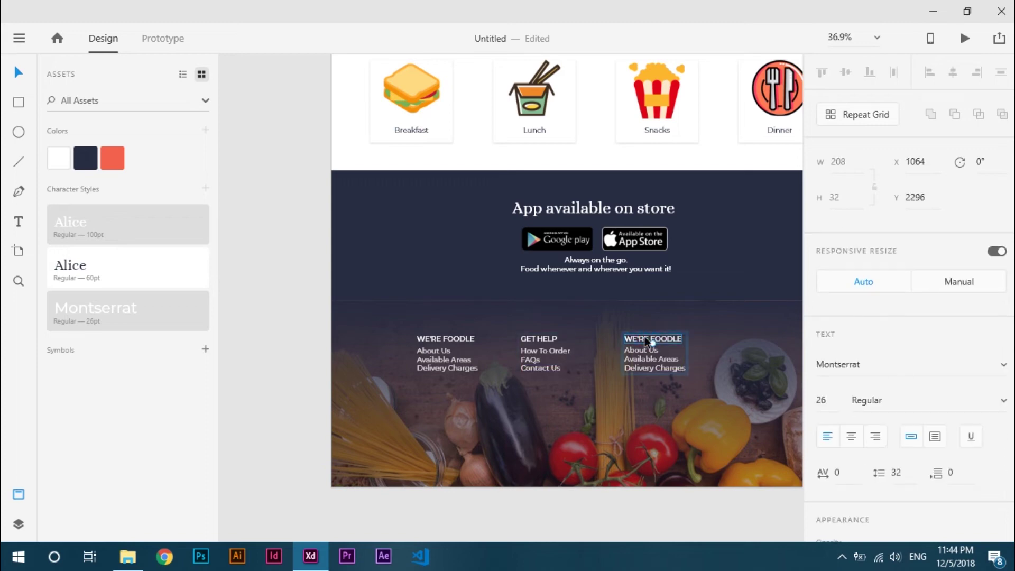
{"action": "type", "text": "CA;; US"}
{"action": "key", "text": "Escape"}
{"action": "type", "text": "0"}
{"action": "left_click", "coordinate": [632, 359]}
{"action": "type", "text": "9"}
{"action": "double_click", "coordinate": [634, 368]}
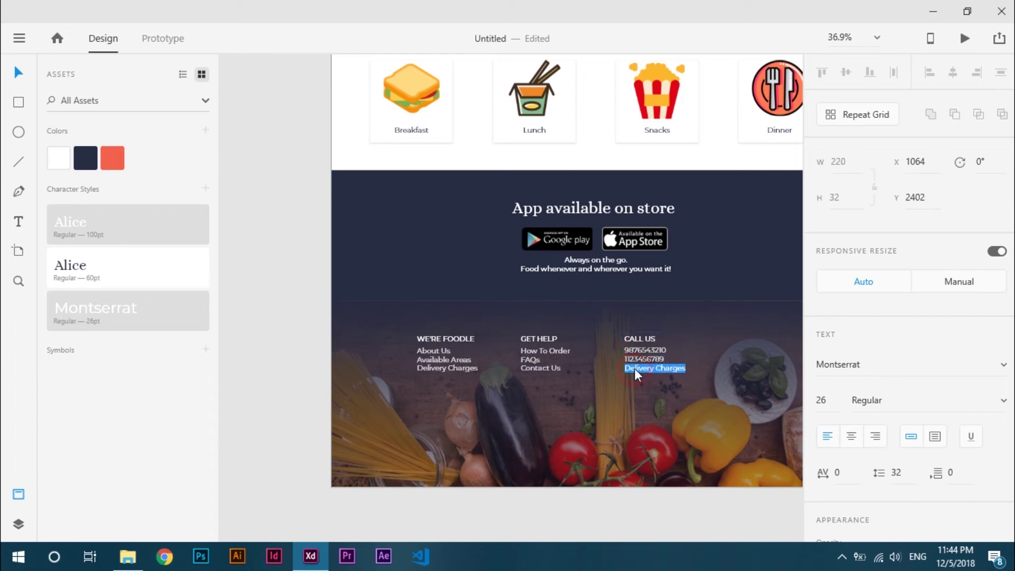
{"action": "type", "text": "01-"}
{"action": "key", "text": "alt+Tab"}
{"action": "key", "text": "alt+Tab"}
{"action": "type", "text": "123456"}
{"action": "key", "text": "Escape"}
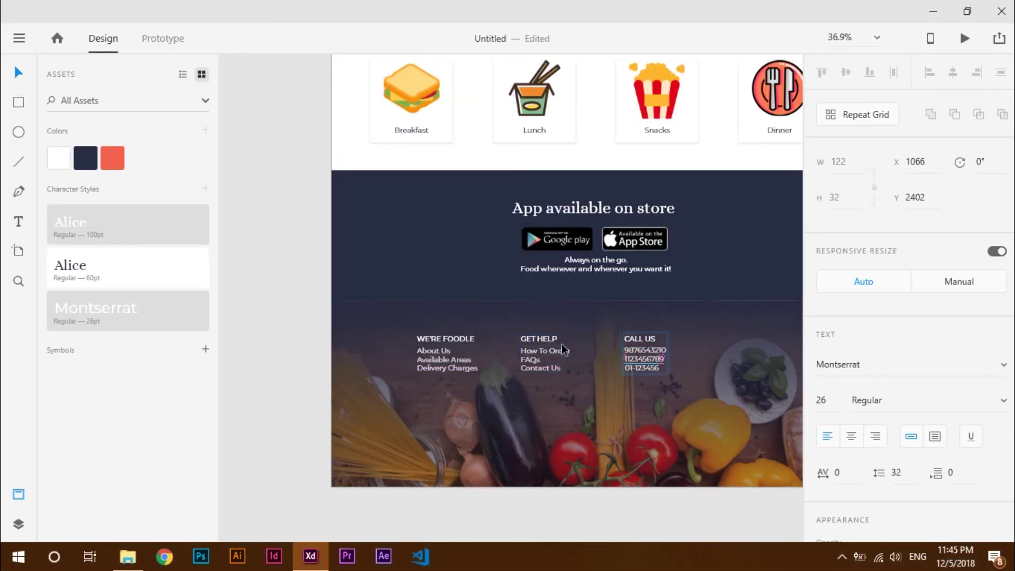
{"action": "key", "text": "Escape"}
{"action": "left_click", "coordinate": [642, 390]}
Step: Line up the left edges of the "CALL US" heading and its three phone number lines
{"action": "key", "text": "z"}
{"action": "left_click_drag", "start_coordinate": [611, 324], "coordinate": [683, 397]}
{"action": "key", "text": "v"}
{"action": "left_click", "coordinate": [496, 336]}
{"action": "left_click", "coordinate": [490, 291], "text": "shift"}
{"action": "left_click", "coordinate": [476, 245], "text": "shift"}
{"action": "left_click", "coordinate": [457, 183], "text": "shift"}
{"action": "left_click", "coordinate": [930, 71]}
{"action": "key", "text": "Escape"}
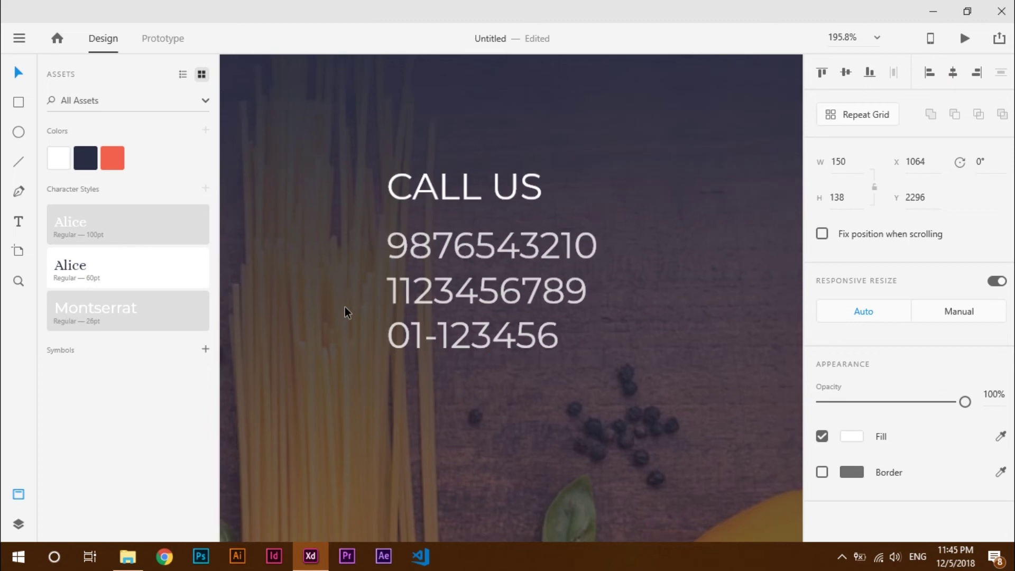
Step: Nudge the "CALL US" group 2 px right to X 1066
{"action": "scroll", "coordinate": [344, 307], "scroll_direction": "down", "scroll_amount": 2}
{"action": "scroll", "coordinate": [344, 306], "scroll_direction": "left", "scroll_amount": 3}
{"action": "key", "text": "Right"}
{"action": "key", "text": "Right"}
{"action": "scroll", "coordinate": [291, 270], "scroll_direction": "down", "scroll_amount": 2}
{"action": "scroll", "coordinate": [291, 271], "scroll_direction": "right", "scroll_amount": 3}
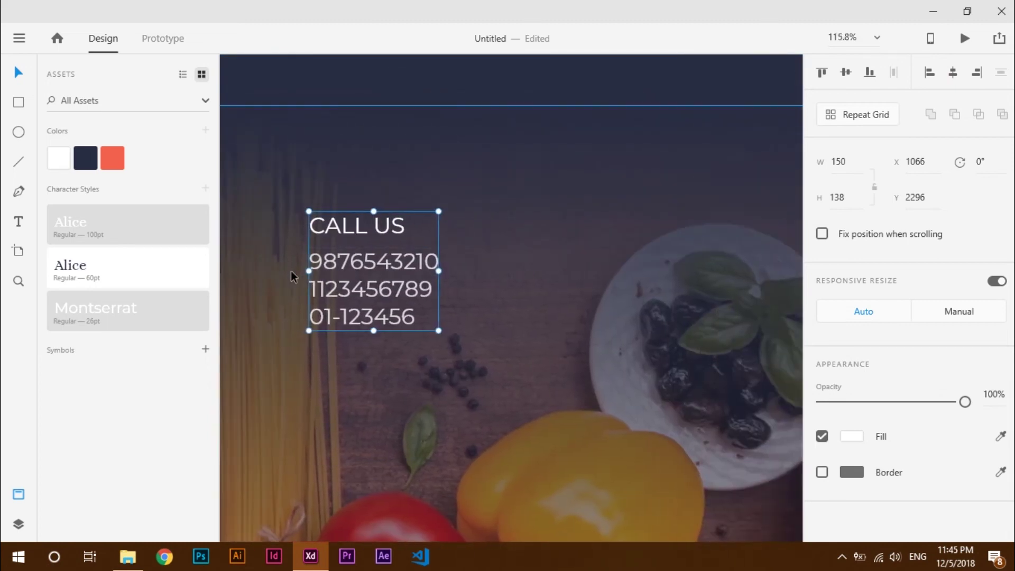
Step: Select all three footer text columns and centre them together horizontally on the artboard
{"action": "scroll", "coordinate": [291, 271], "scroll_direction": "left", "scroll_amount": 9}
{"action": "left_click", "coordinate": [615, 269]}
{"action": "scroll", "coordinate": [384, 276], "scroll_direction": "down", "scroll_amount": 1}
{"action": "left_click", "coordinate": [777, 271], "text": "shift"}
{"action": "left_click_drag", "start_coordinate": [777, 272], "coordinate": [786, 271]}
{"action": "scroll", "coordinate": [607, 408], "scroll_direction": "down", "scroll_amount": 3}
{"action": "left_click", "coordinate": [499, 346], "text": "shift"}
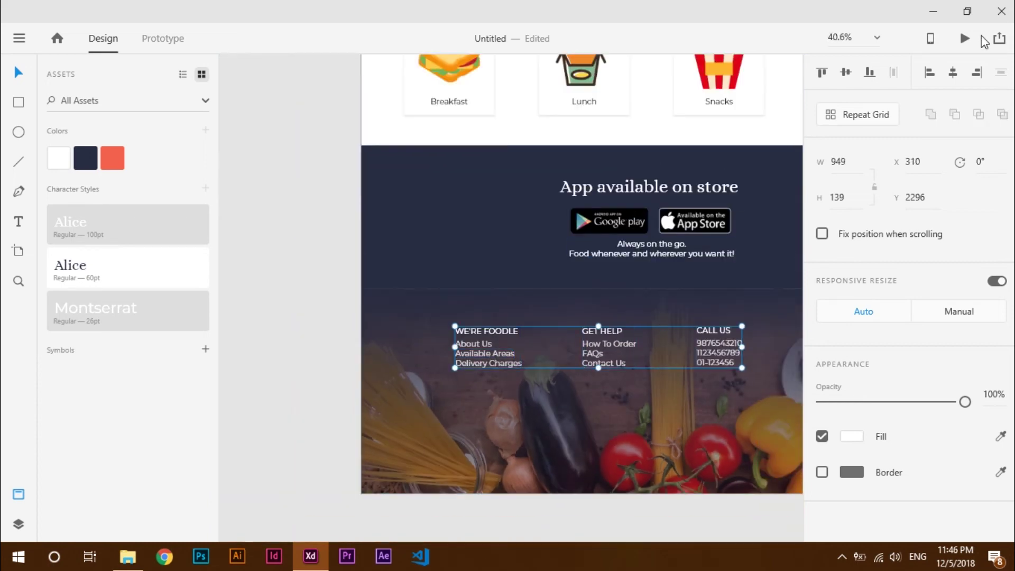
{"action": "left_click", "coordinate": [952, 73]}
{"action": "scroll", "coordinate": [681, 358], "scroll_direction": "right", "scroll_amount": 3}
Step: Move the three footer columns up to Y 2174, just below the top edge of the footer photo
{"action": "key", "text": "shift+Up"}
{"action": "key", "text": "shift+Up"}
{"action": "key", "text": "shift+Up"}
{"action": "key", "text": "shift+Up"}
{"action": "key", "text": "shift+Up"}
{"action": "key", "text": "shift+Up"}
{"action": "key", "text": "shift+Up"}
{"action": "key", "text": "shift+Up"}
{"action": "key", "text": "shift+Up"}
{"action": "key", "text": "shift+Up"}
{"action": "key", "text": "shift+Up"}
{"action": "key", "text": "shift+Up"}
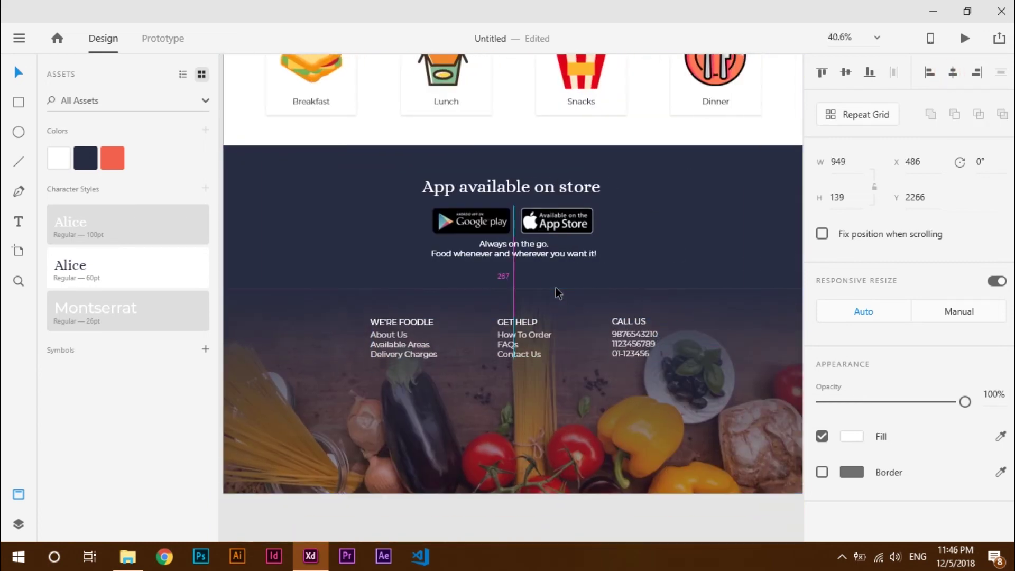
{"action": "key", "text": "alt"}
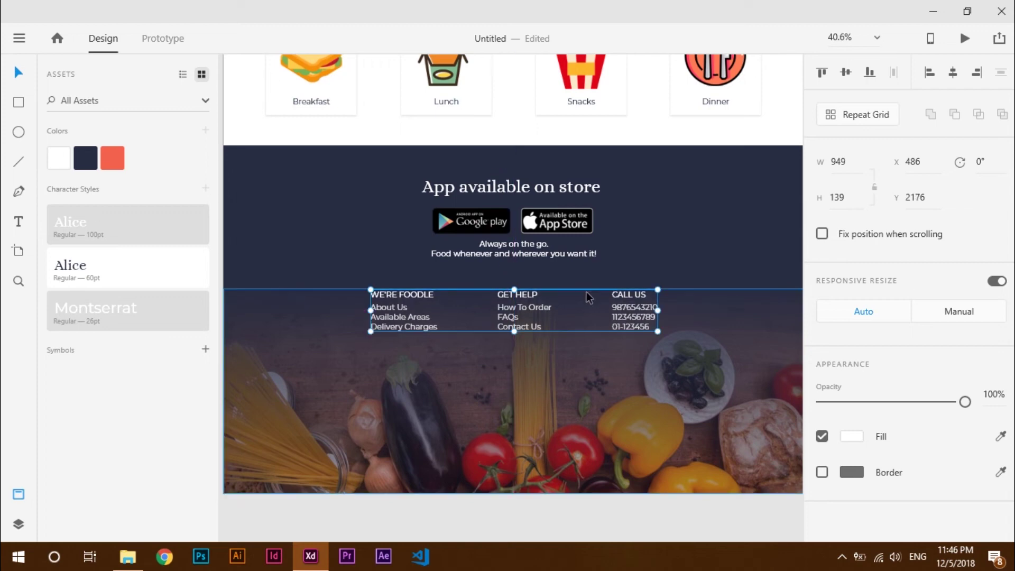
{"action": "key", "text": "Up"}
{"action": "key", "text": "Up"}
{"action": "left_click", "coordinate": [494, 368]}
Step: Ungroup the "WE'RE FOODLE", "GET HELP" and "CALL US" footer columns into separate text lines
{"action": "left_click", "coordinate": [420, 499]}
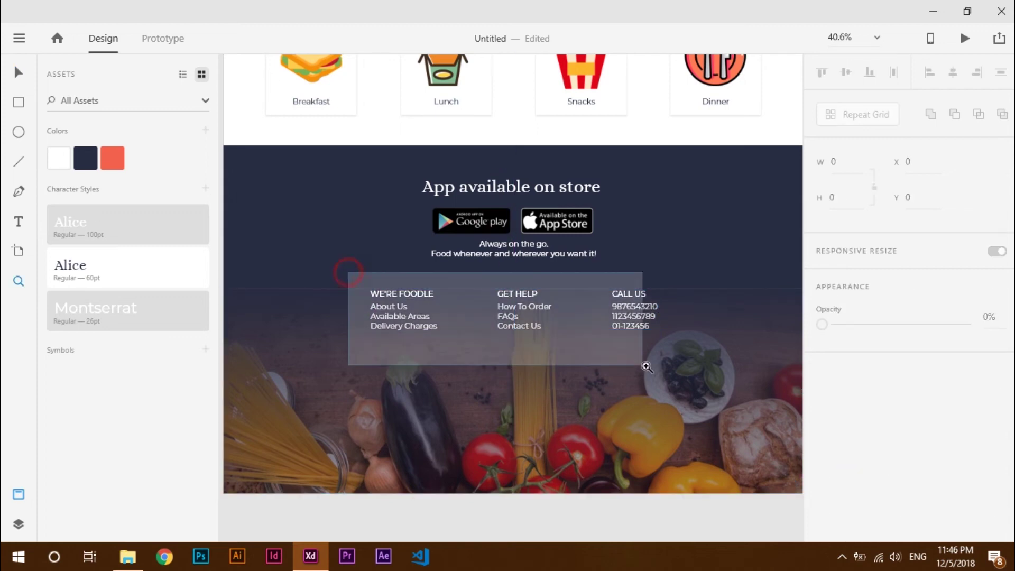
{"action": "scroll", "coordinate": [687, 364], "scroll_direction": "up", "scroll_amount": 2, "text": "ctrl"}
{"action": "left_click", "coordinate": [442, 404]}
{"action": "scroll", "coordinate": [438, 465], "scroll_direction": "down", "scroll_amount": 2}
{"action": "left_click", "coordinate": [436, 519]}
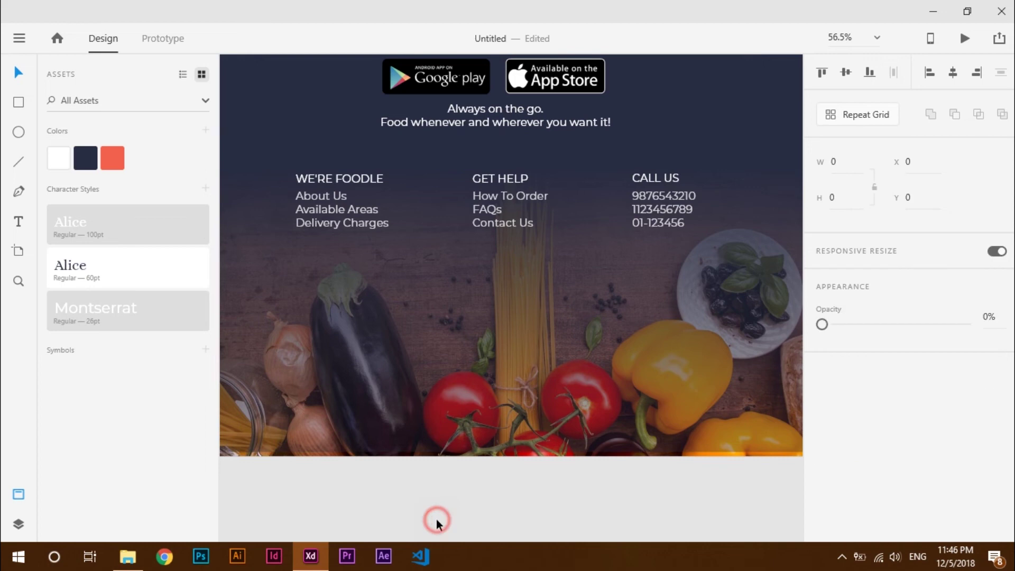
{"action": "scroll", "coordinate": [457, 497], "scroll_direction": "down", "scroll_amount": 2, "text": "ctrl"}
{"action": "left_click", "coordinate": [381, 326]}
{"action": "double_click", "coordinate": [382, 327]}
{"action": "double_click", "coordinate": [378, 320]}
{"action": "left_click", "coordinate": [379, 326]}
{"action": "left_click", "coordinate": [382, 334]}
{"action": "left_click", "coordinate": [383, 334]}
{"action": "left_click", "coordinate": [388, 338]}
{"action": "left_click", "coordinate": [389, 333]}
{"action": "key", "text": "ctrl+shift+g"}
{"action": "left_click", "coordinate": [480, 334]}
{"action": "key", "text": "ctrl+shift+g"}
{"action": "left_click", "coordinate": [575, 322]}
{"action": "key", "text": "ctrl+shift+g"}
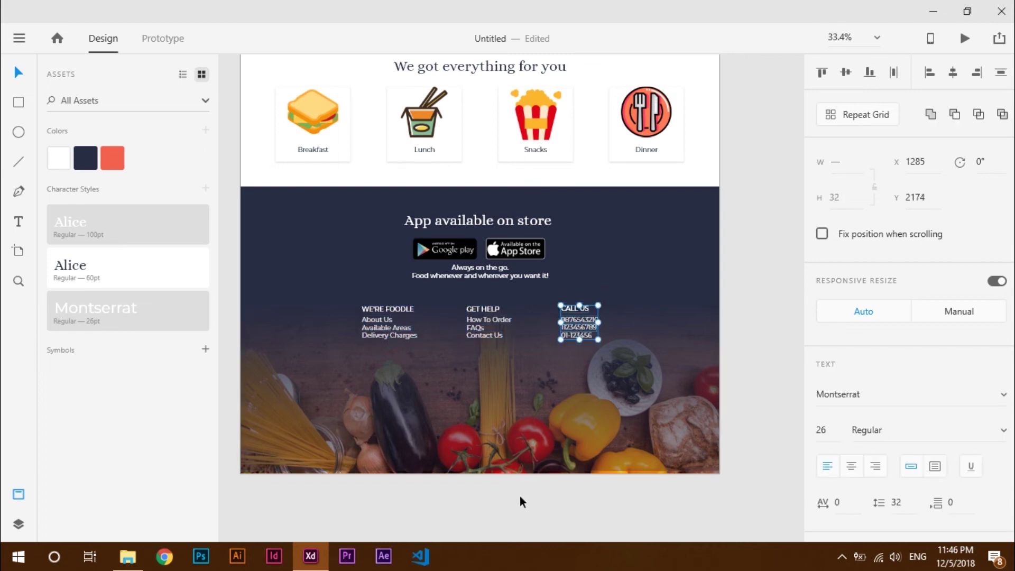
Step: Set the text size of the lines beneath all three footer headings to 20
{"action": "left_click", "coordinate": [519, 496]}
{"action": "left_click", "coordinate": [582, 320]}
{"action": "left_click", "coordinate": [587, 329], "text": "shift"}
{"action": "left_click", "coordinate": [582, 334], "text": "shift"}
{"action": "left_click", "coordinate": [483, 336], "text": "shift"}
{"action": "left_click", "coordinate": [369, 320], "text": "shift"}
{"action": "left_click", "coordinate": [373, 328], "text": "shift"}
{"action": "left_click", "coordinate": [376, 334], "text": "shift"}
{"action": "left_click", "coordinate": [828, 427]}
{"action": "type", "text": "20"}
{"action": "key", "text": "Return"}
Step: Nudge the "About Us" line up closer to the "WE'RE FOODLE" heading
{"action": "key", "text": "z"}
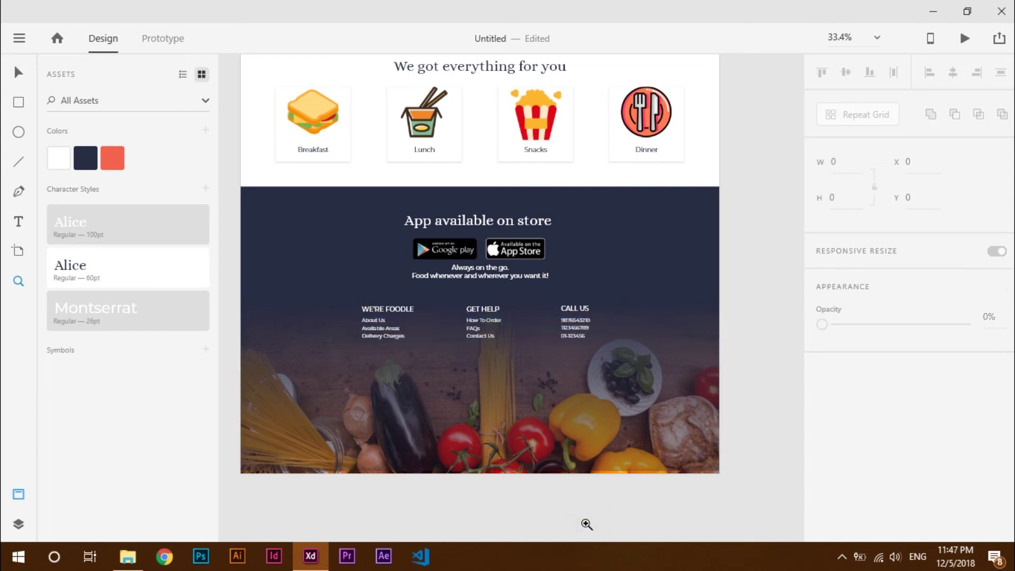
{"action": "left_click_drag", "start_coordinate": [329, 289], "coordinate": [636, 350]}
{"action": "key", "text": "v"}
{"action": "left_click", "coordinate": [335, 296]}
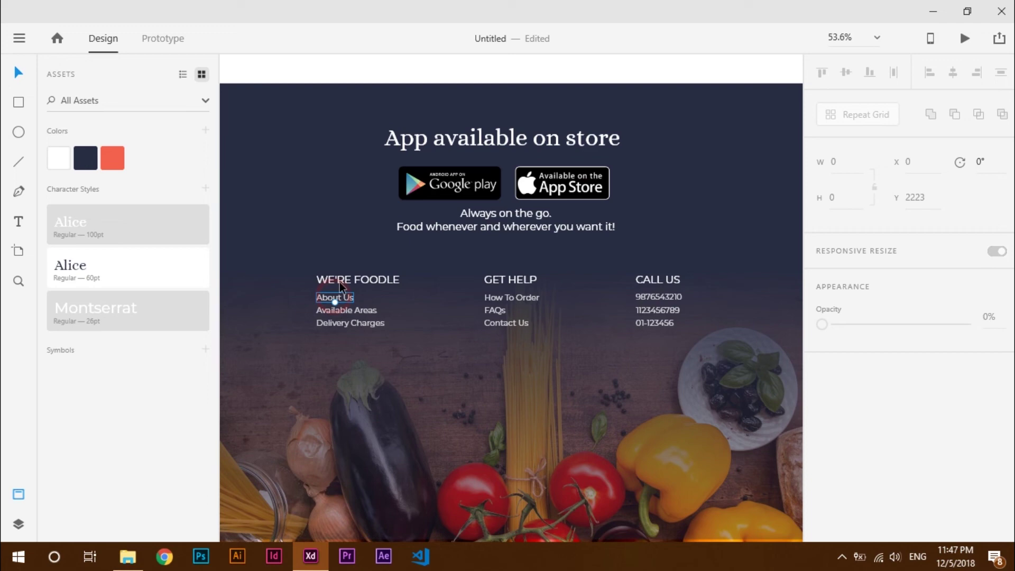
{"action": "key", "text": "Up"}
{"action": "key", "text": "Up"}
{"action": "key", "text": "Up"}
{"action": "key", "text": "Up"}
{"action": "key", "text": "Up"}
{"action": "key", "text": "Up"}
Step: Move the "Available Areas" and "Delivery Charges" lines up to tighten the spacing beneath "About Us"
{"action": "left_click", "coordinate": [338, 309]}
{"action": "left_click", "coordinate": [339, 325], "text": "shift"}
{"action": "key", "text": "Up"}
{"action": "key", "text": "Up"}
{"action": "key", "text": "Up"}
{"action": "key", "text": "Up"}
{"action": "key", "text": "Up"}
{"action": "key", "text": "Up"}
{"action": "key", "text": "Up"}
{"action": "key", "text": "Up"}
{"action": "key", "text": "Up"}
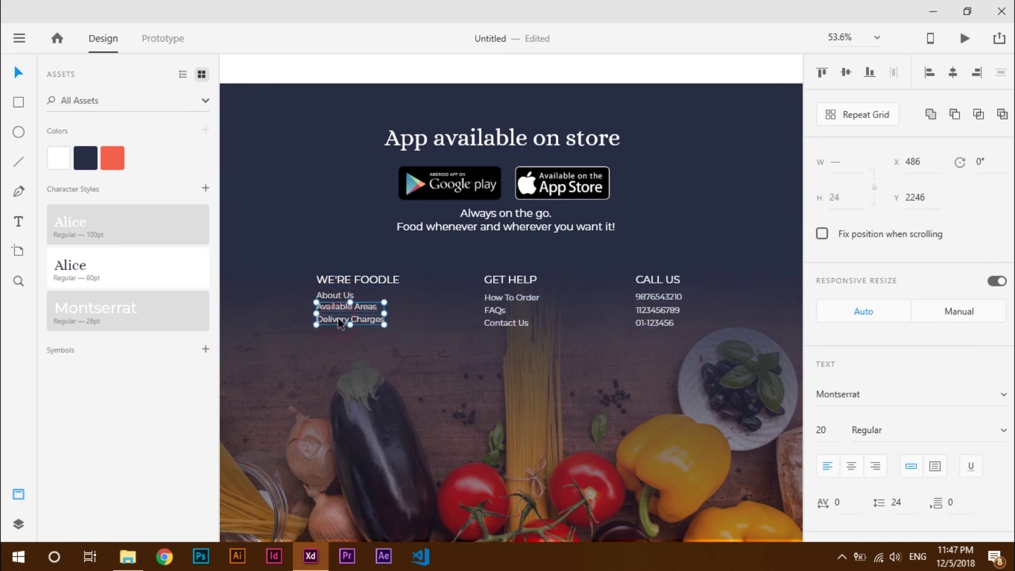
{"action": "left_click", "coordinate": [338, 330]}
Step: Move the three lines under "WE'RE FOODLE" up together to Y 2212
{"action": "left_click", "coordinate": [336, 320]}
{"action": "left_click", "coordinate": [328, 303], "text": "shift"}
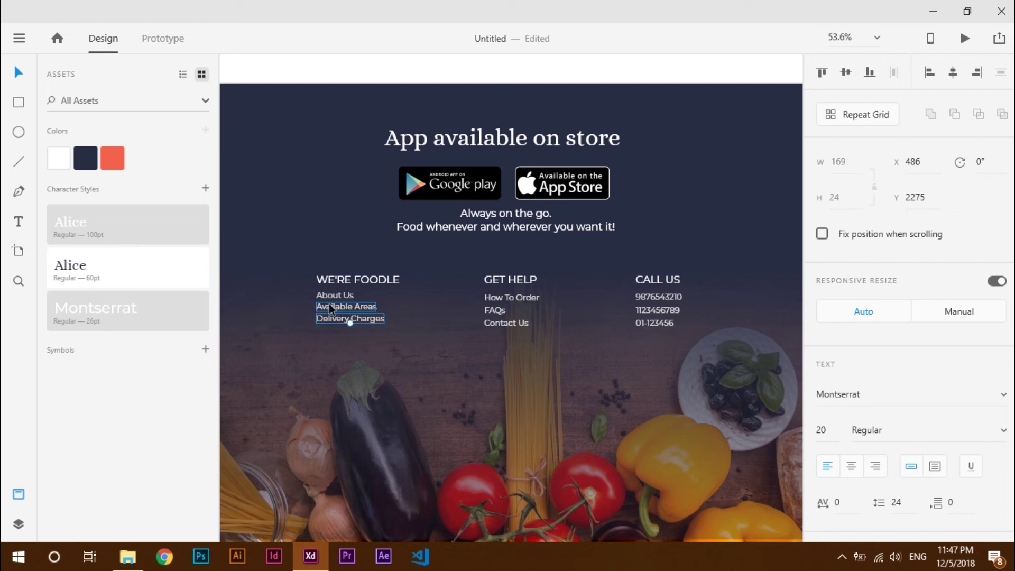
{"action": "left_click", "coordinate": [330, 294], "text": "shift"}
{"action": "key", "text": "Up"}
{"action": "key", "text": "Up"}
{"action": "key", "text": "Up"}
{"action": "key", "text": "Up"}
{"action": "key", "text": "Up"}
{"action": "key", "text": "Up"}
{"action": "key", "text": "Up"}
{"action": "key", "text": "Up"}
{"action": "key", "text": "Up"}
{"action": "key", "text": "Down"}
{"action": "key", "text": "Down"}
{"action": "key", "text": "Down"}
{"action": "key", "text": "Down"}
{"action": "key", "text": "Down"}
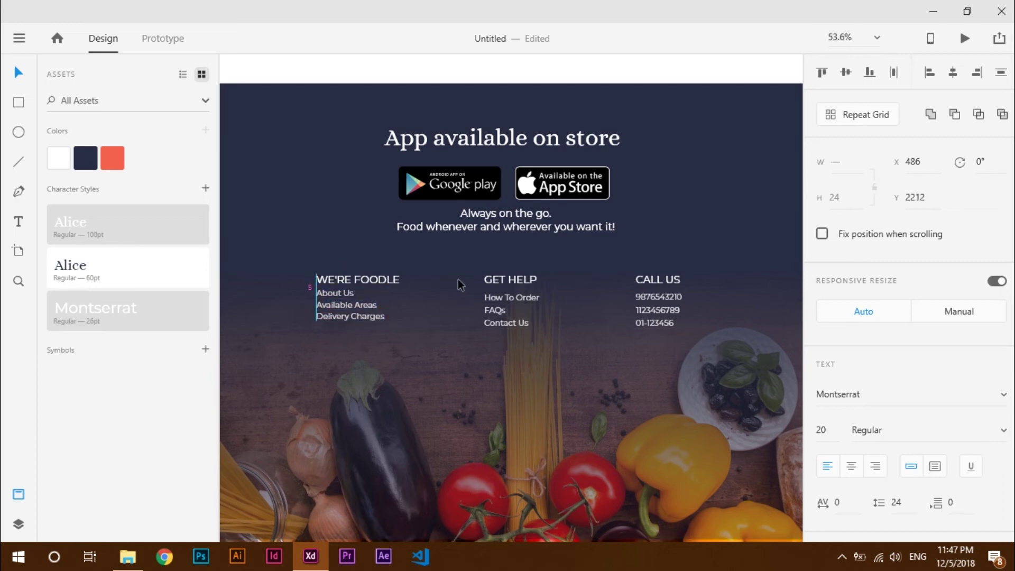
Step: Tighten the lines under "GET HELP" to match the first column and move the "CALL US" number lines up to Y 2211
{"action": "left_click", "coordinate": [492, 297]}
{"action": "left_click_drag", "start_coordinate": [492, 296], "coordinate": [494, 321]}
{"action": "left_click", "coordinate": [667, 279]}
{"action": "left_click", "coordinate": [661, 322], "text": "shift"}
{"action": "key", "text": "shift+Up"}
{"action": "key", "text": "Up"}
{"action": "left_click", "coordinate": [647, 349]}
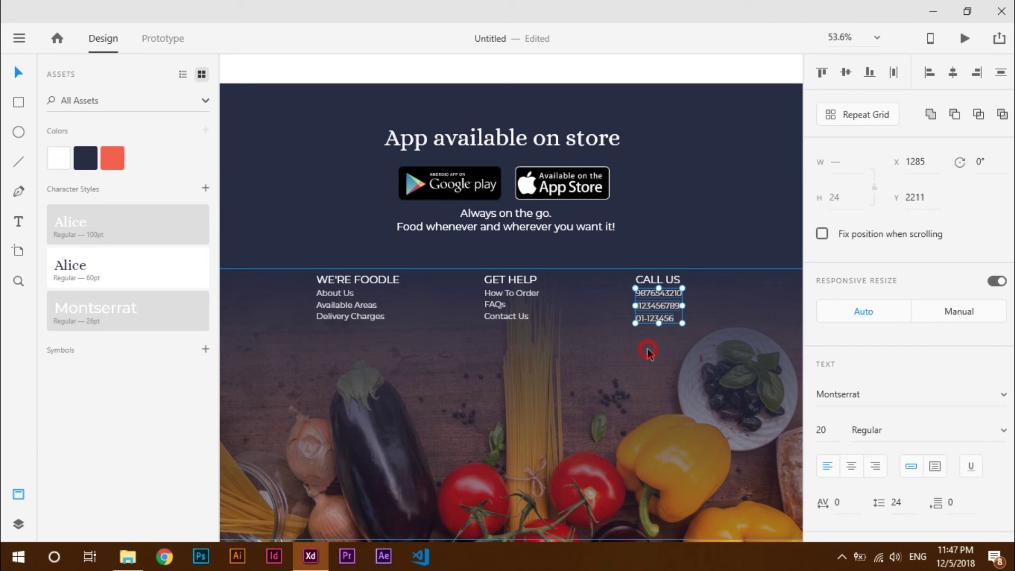
Step: Nudge the second and third number lines under "CALL US" up to match the spacing of the other columns
{"action": "left_click", "coordinate": [661, 306]}
{"action": "key", "text": "Up"}
{"action": "key", "text": "Up"}
{"action": "key", "text": "Up"}
{"action": "left_click", "coordinate": [655, 317]}
{"action": "key", "text": "Up"}
{"action": "key", "text": "Up"}
{"action": "key", "text": "Up"}
{"action": "key", "text": "Up"}
{"action": "key", "text": "Up"}
{"action": "key", "text": "Up"}
{"action": "left_click", "coordinate": [595, 354]}
Step: Turn on the layout grid for the Home artboard
{"action": "scroll", "coordinate": [595, 354], "scroll_direction": "down", "scroll_amount": 2}
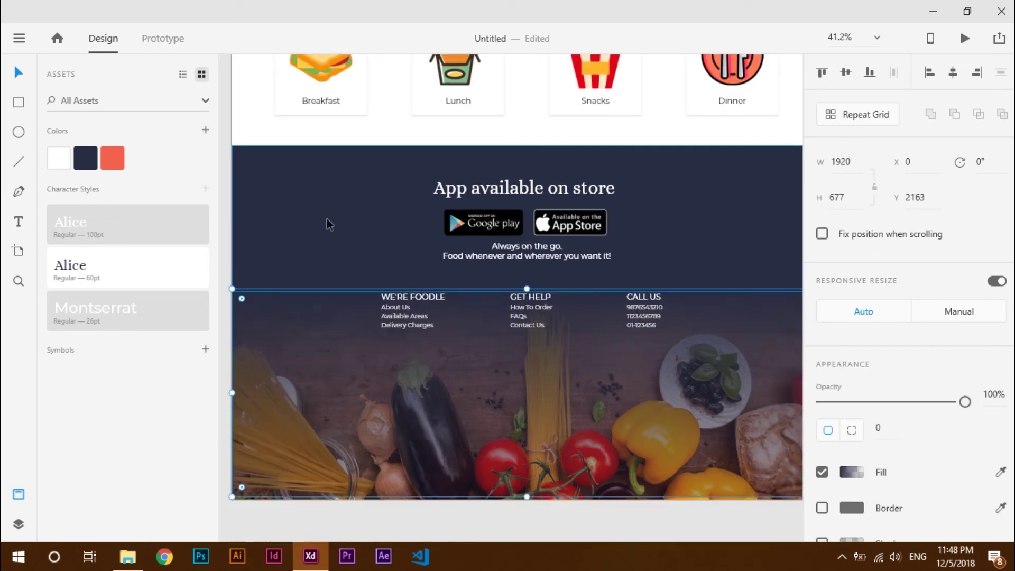
{"action": "scroll", "coordinate": [328, 224], "scroll_direction": "down", "scroll_amount": 3}
{"action": "scroll", "coordinate": [326, 217], "scroll_direction": "up", "scroll_amount": 3}
{"action": "left_click", "coordinate": [282, 81]}
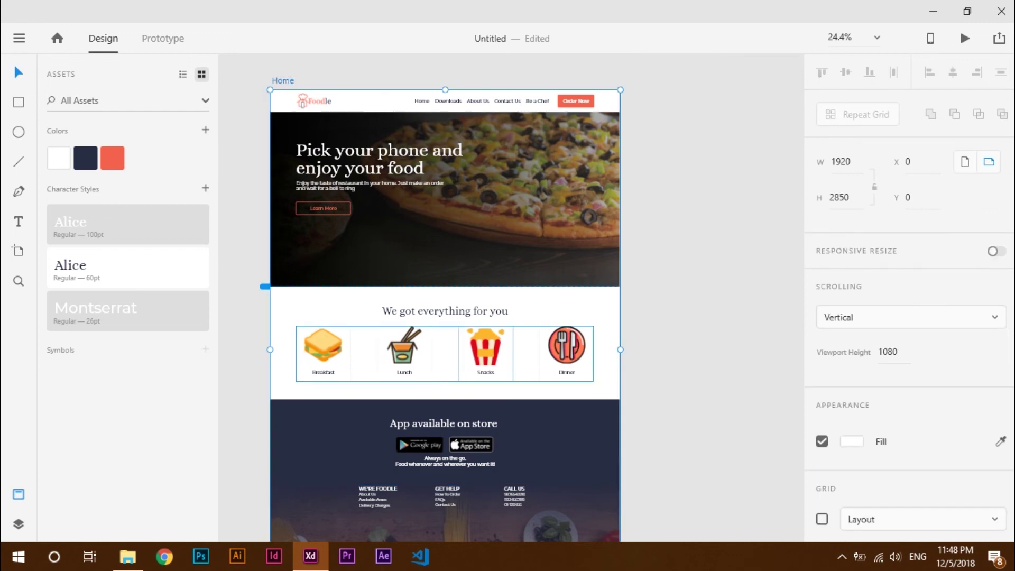
{"action": "left_click", "coordinate": [822, 518]}
Step: Draw a horizontal line below the footer columns at Y 2317.65, spanning the full layout grid width from X 140
{"action": "scroll", "coordinate": [444, 317], "scroll_direction": "down", "scroll_amount": 5}
{"action": "key", "text": "z"}
{"action": "left_click", "coordinate": [630, 429]}
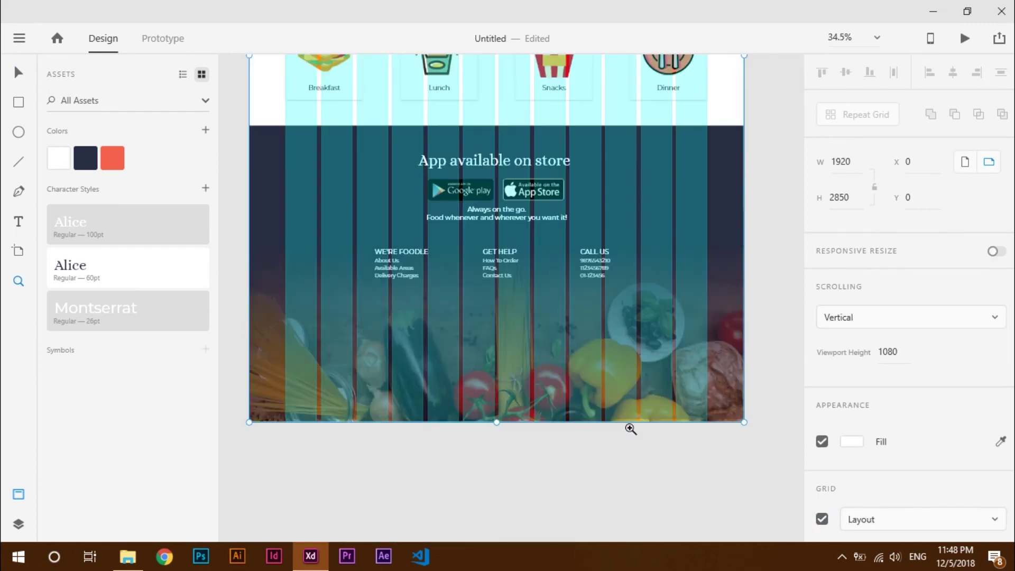
{"action": "left_click", "coordinate": [286, 286]}
{"action": "left_click", "coordinate": [708, 284]}
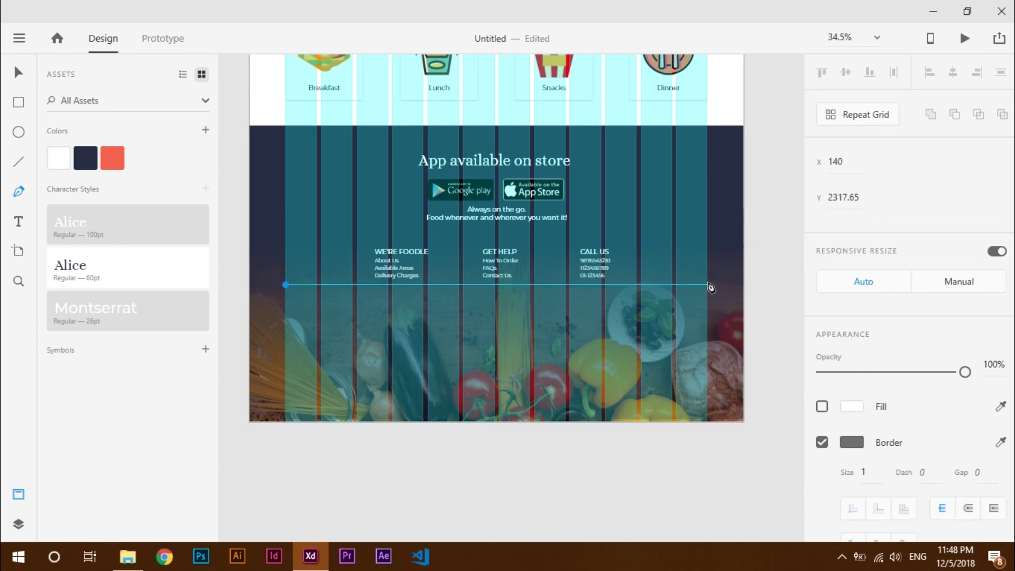
{"action": "left_click", "coordinate": [708, 284]}
{"action": "key", "text": "Escape"}
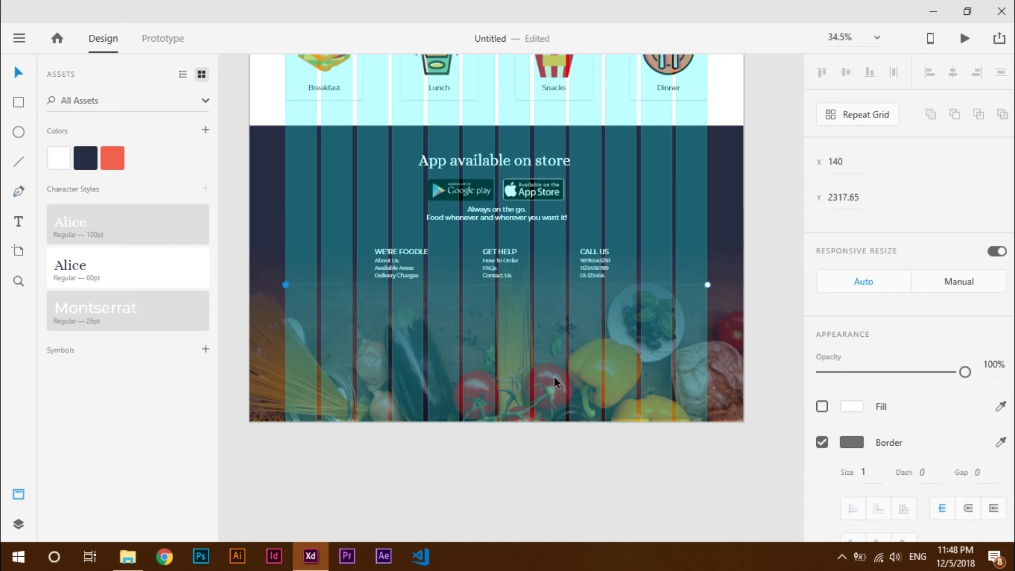
Step: Give the divider line the saved coral colour as its border, with size 4 and round caps
{"action": "right_click", "coordinate": [114, 160]}
{"action": "left_click", "coordinate": [159, 261]}
{"action": "left_click", "coordinate": [866, 472]}
{"action": "type", "text": "4"}
{"action": "key", "text": "Return"}
{"action": "left_click", "coordinate": [968, 507]}
{"action": "left_click", "coordinate": [392, 430]}
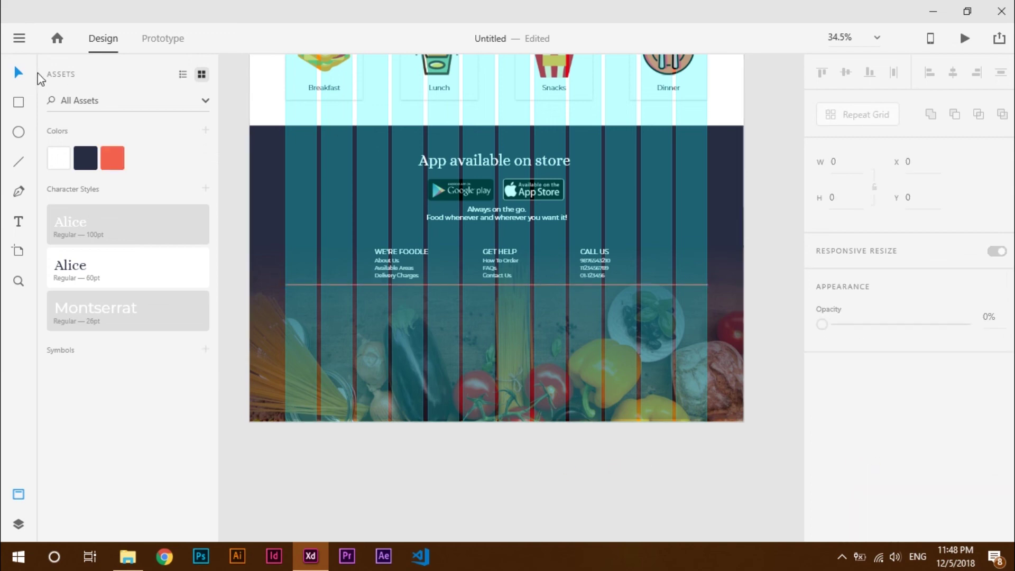
Step: Turn off the layout grid for the Home artboard
{"action": "left_click", "coordinate": [19, 525]}
{"action": "left_click", "coordinate": [74, 102]}
{"action": "left_click", "coordinate": [822, 519]}
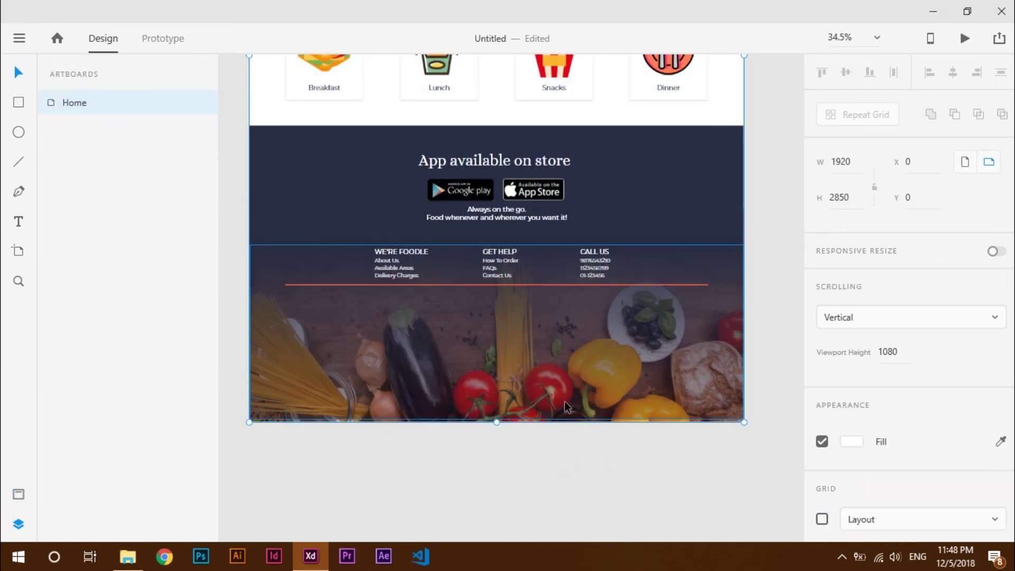
{"action": "left_click", "coordinate": [408, 478]}
Step: Add the text "Terms of Usage and Privacy Policy" beneath the left end of the divider at X 140, Y 2336
{"action": "left_click_drag", "start_coordinate": [249, 259], "coordinate": [743, 315]}
{"action": "key", "text": "t"}
{"action": "left_click", "coordinate": [307, 303]}
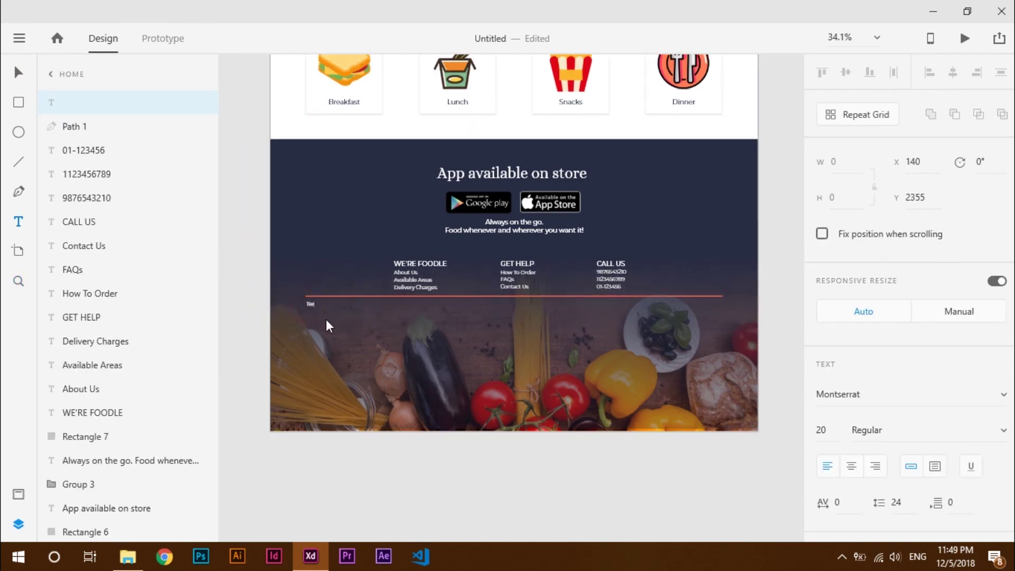
{"action": "type", "text": "Terms of Usage and Privacy Policy"}
{"action": "key", "text": "Escape"}
Step: Duplicate the terms text towards the divider's right end and change the copy to "2018 Foodle. All Right Reservred"
{"action": "left_click", "coordinate": [372, 303]}
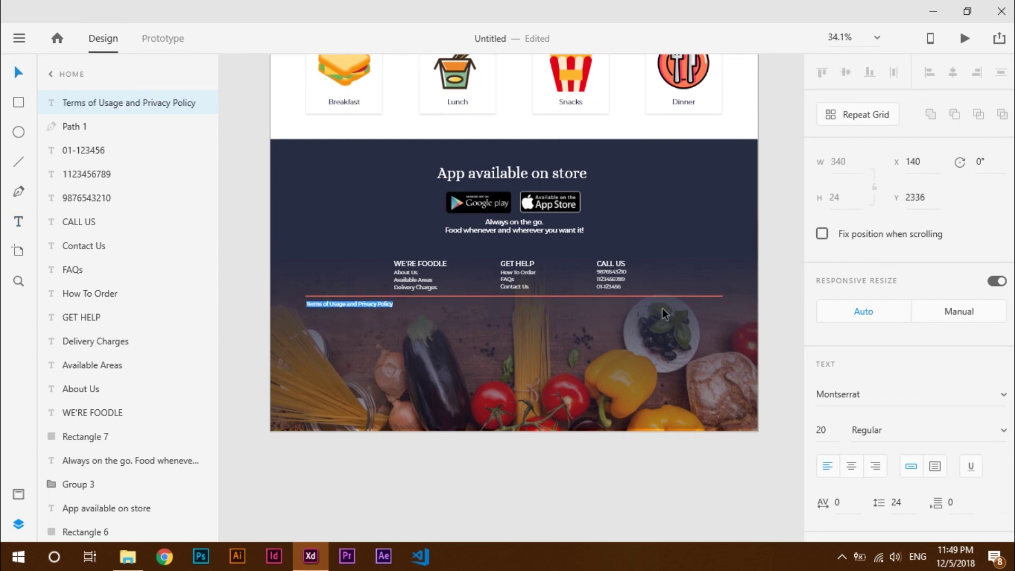
{"action": "left_click_drag", "start_coordinate": [402, 309], "coordinate": [711, 302]}
{"action": "double_click", "coordinate": [700, 304]}
{"action": "type", "text": "2018 Foo"}
{"action": "type", "text": "dk"}
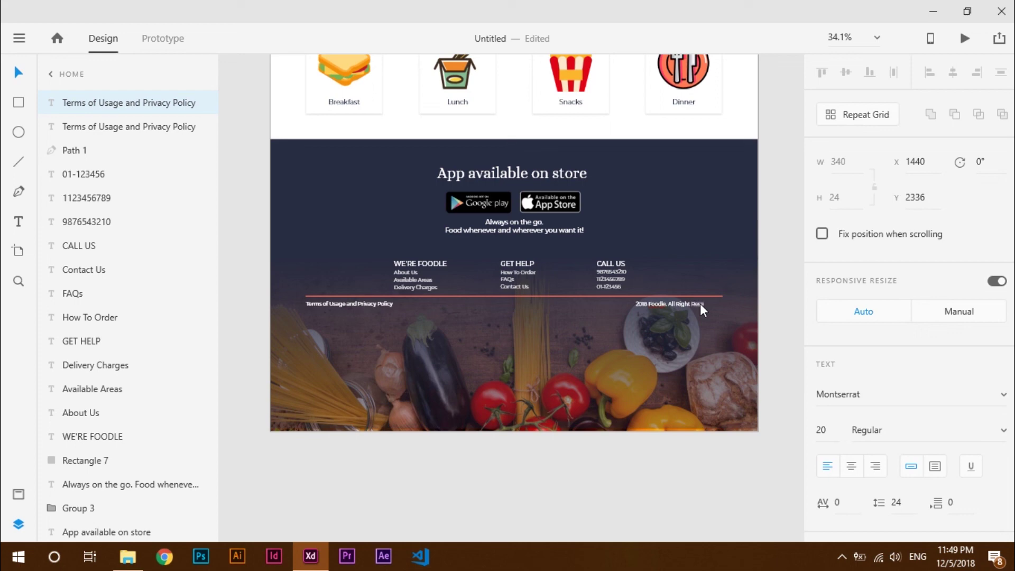
{"action": "type", "text": "d"}
{"action": "key", "text": "Escape"}
Step: Nudge the copyright text right until its right edge lines up with the end of the divider line
{"action": "key", "text": "Right"}
{"action": "key", "text": "Right"}
{"action": "key", "text": "Right"}
{"action": "key", "text": "Right"}
{"action": "key", "text": "Right"}
{"action": "key", "text": "Right"}
{"action": "key", "text": "Right"}
{"action": "key", "text": "Right"}
{"action": "key", "text": "Right"}
{"action": "key", "text": "Right"}
{"action": "key", "text": "Right"}
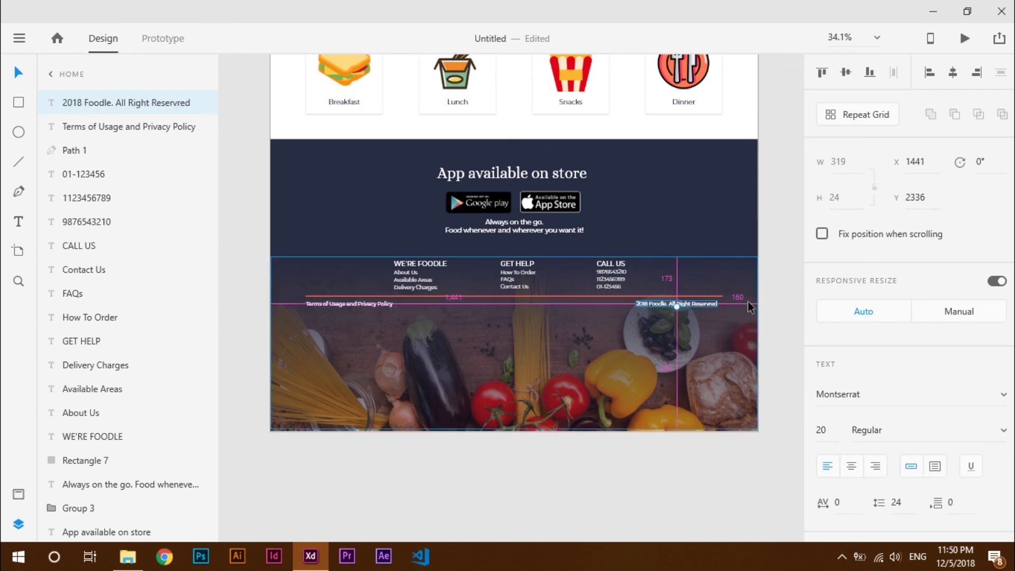
{"action": "left_click", "coordinate": [317, 304]}
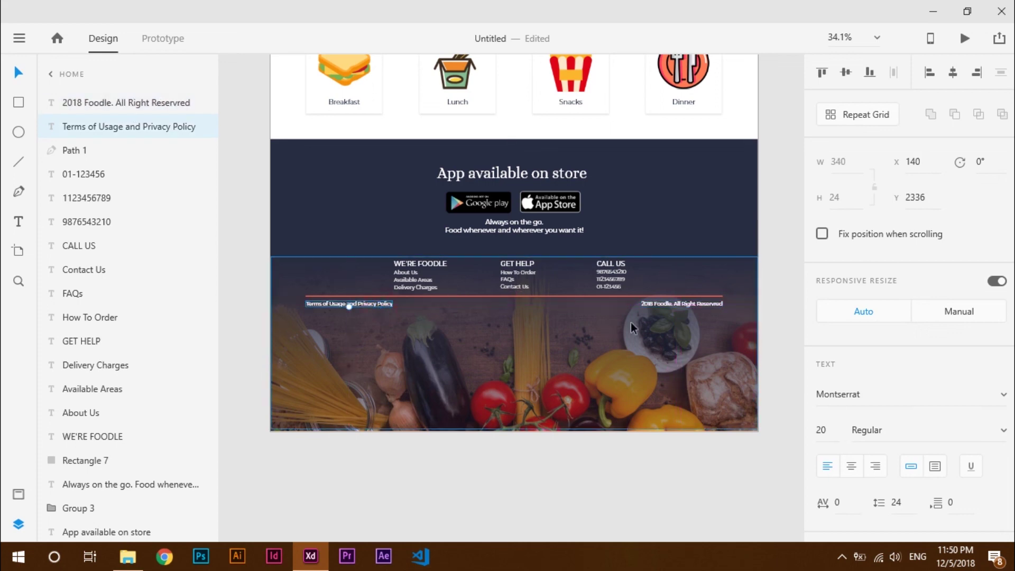
Step: Shift the terms and copyright texts together vertically to about Y 2338, keeping a small gap beneath the divider line
{"action": "left_click", "coordinate": [716, 303]}
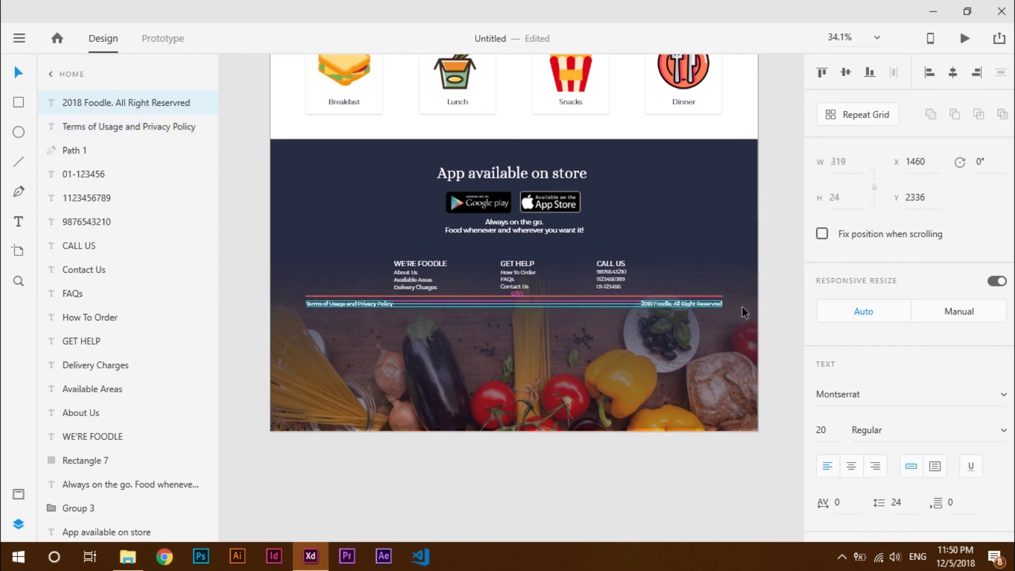
{"action": "left_click", "coordinate": [340, 303], "text": "shift"}
{"action": "key", "text": "shift+Down"}
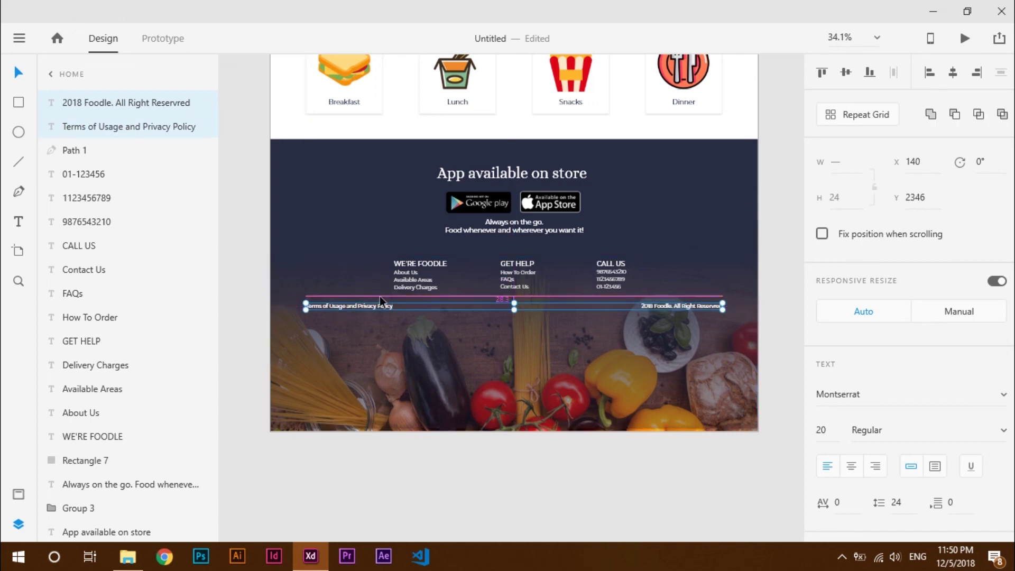
{"action": "left_click_drag", "start_coordinate": [441, 305], "coordinate": [439, 302]}
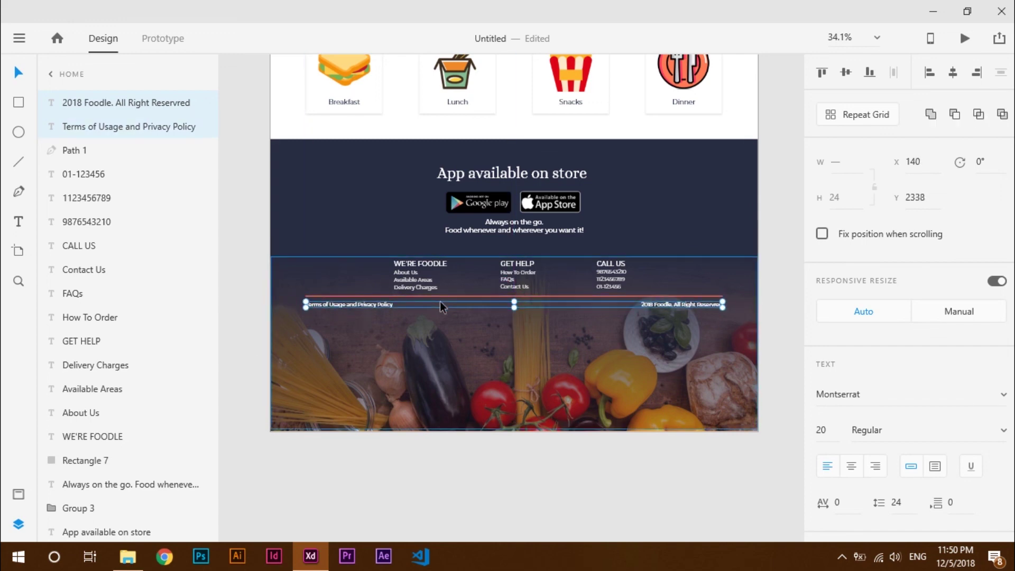
{"action": "left_click", "coordinate": [254, 330]}
{"action": "left_click", "coordinate": [716, 296]}
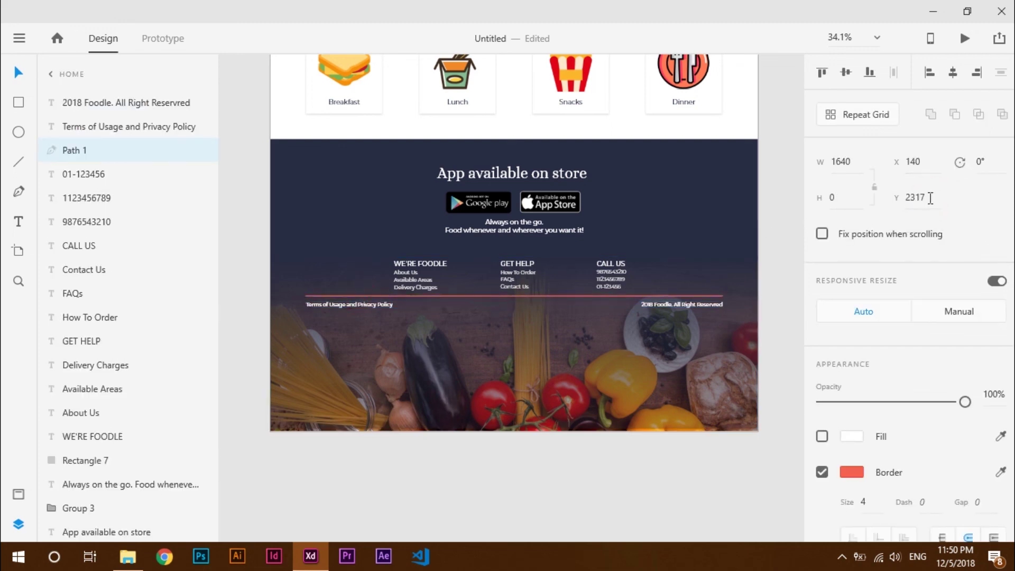
{"action": "left_click", "coordinate": [389, 302]}
{"action": "left_click", "coordinate": [683, 306], "text": "shift"}
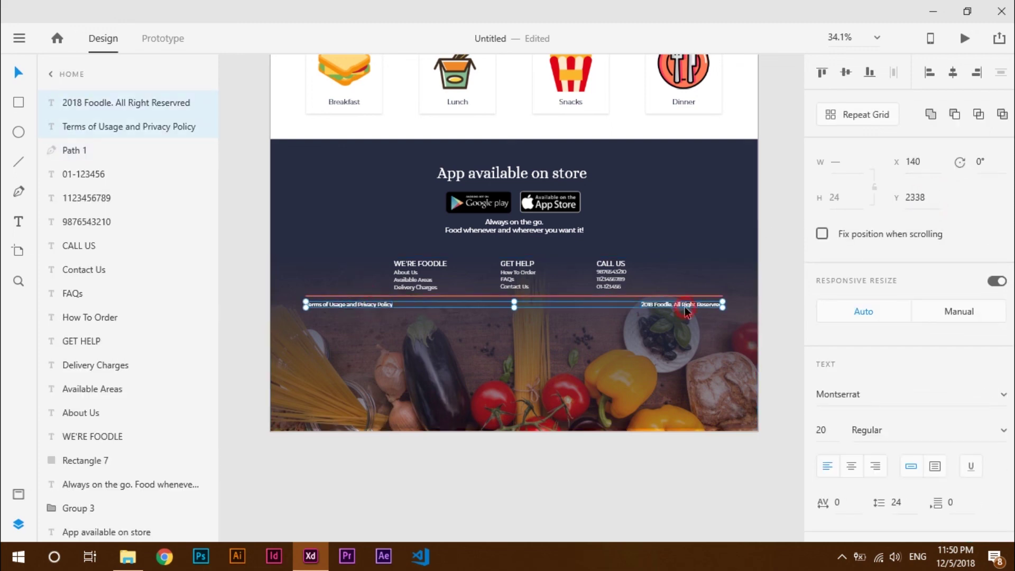
{"action": "left_click", "coordinate": [263, 181]}
Step: Shorten the Home artboard from its lower edge so it ends just below the terms and copyright line
{"action": "left_click", "coordinate": [140, 106]}
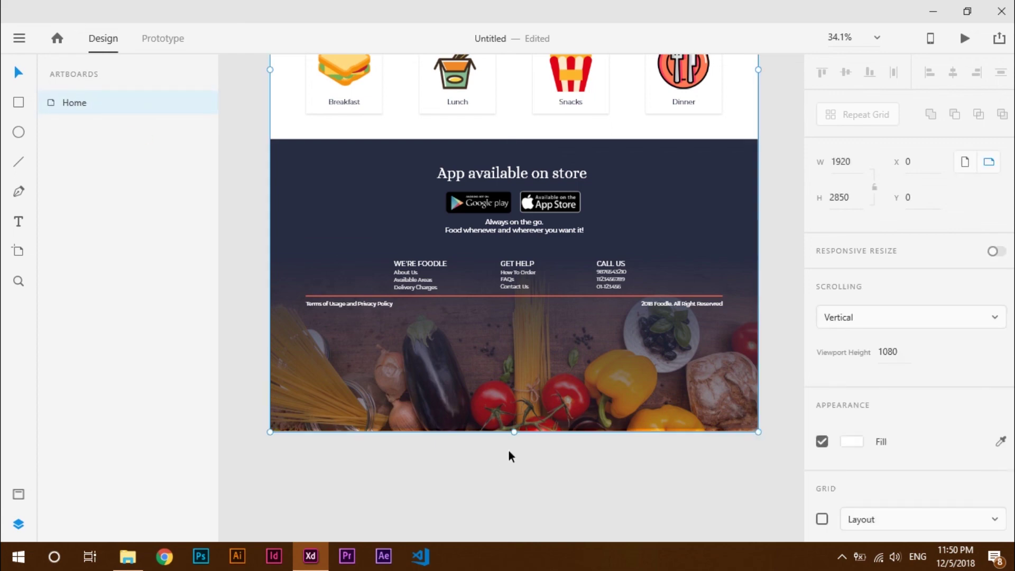
{"action": "left_click_drag", "start_coordinate": [514, 432], "coordinate": [516, 315]}
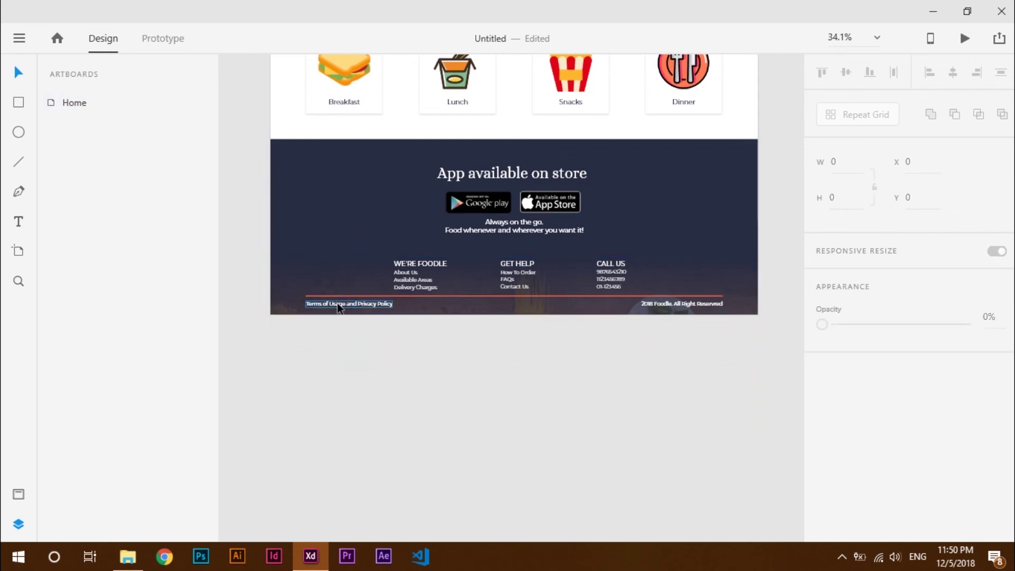
{"action": "left_click", "coordinate": [355, 306]}
{"action": "left_click", "coordinate": [250, 317]}
{"action": "left_click", "coordinate": [74, 102]}
{"action": "left_click", "coordinate": [857, 194]}
{"action": "left_click", "coordinate": [580, 365]}
Step: Fit the whole design in view, open the desktop preview and scroll the page down to the footer
{"action": "key", "text": "ctrl+0"}
{"action": "left_click", "coordinate": [963, 39]}
{"action": "left_click_drag", "start_coordinate": [990, 165], "coordinate": [993, 435]}
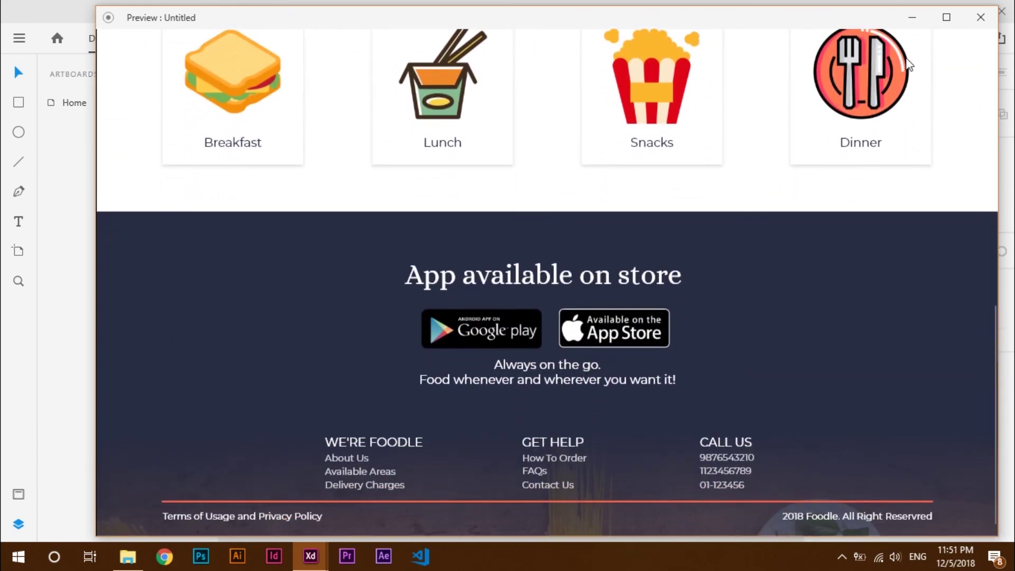